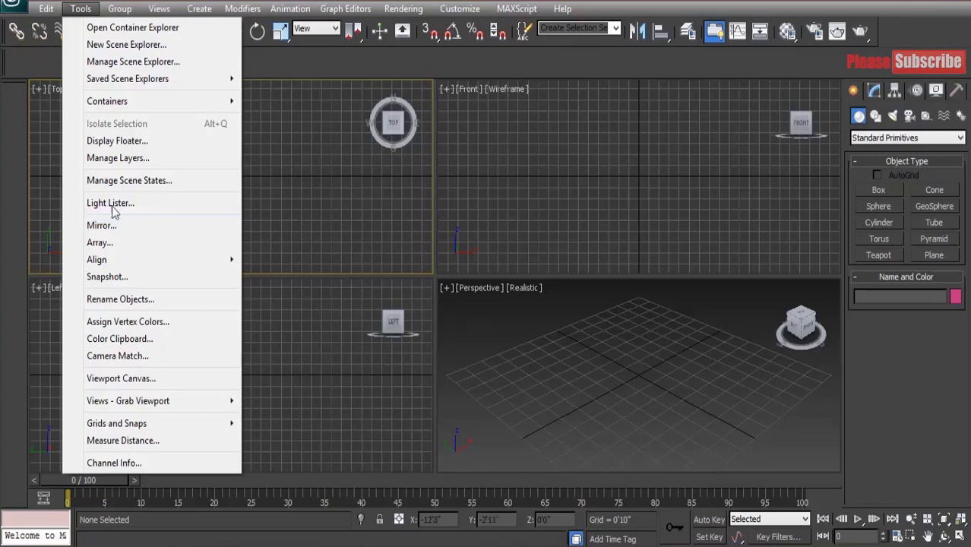
Step: Launch Paint with a blank canvas
click(296, 191)
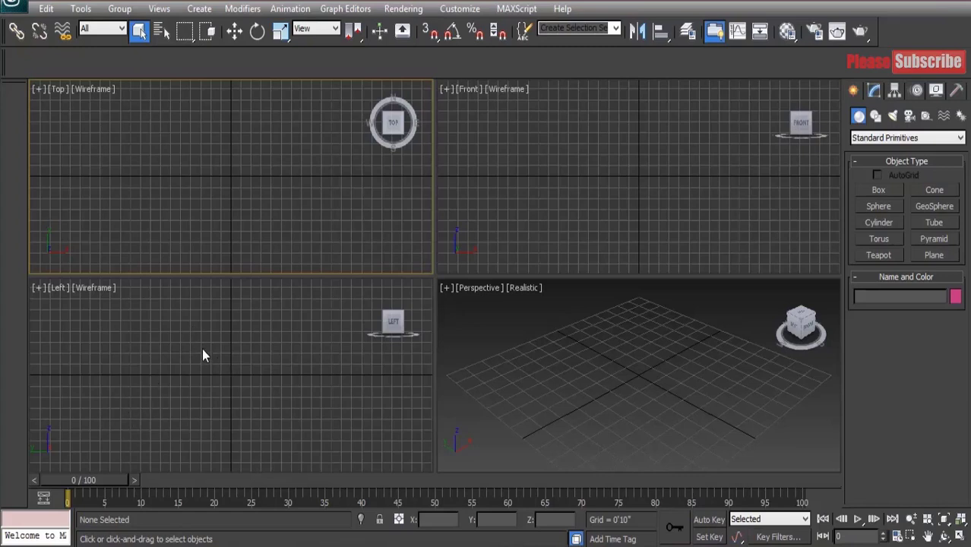
click(17, 546)
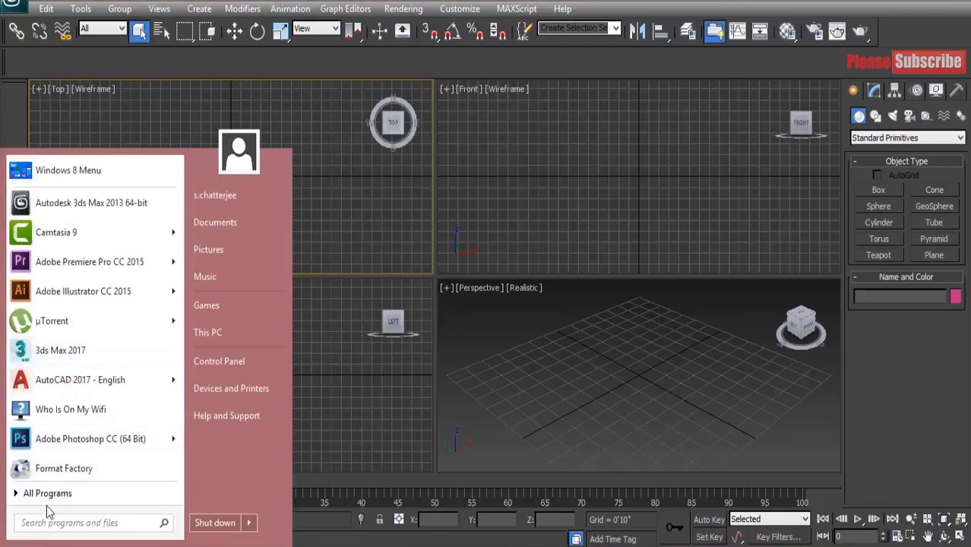
text(PAINT)
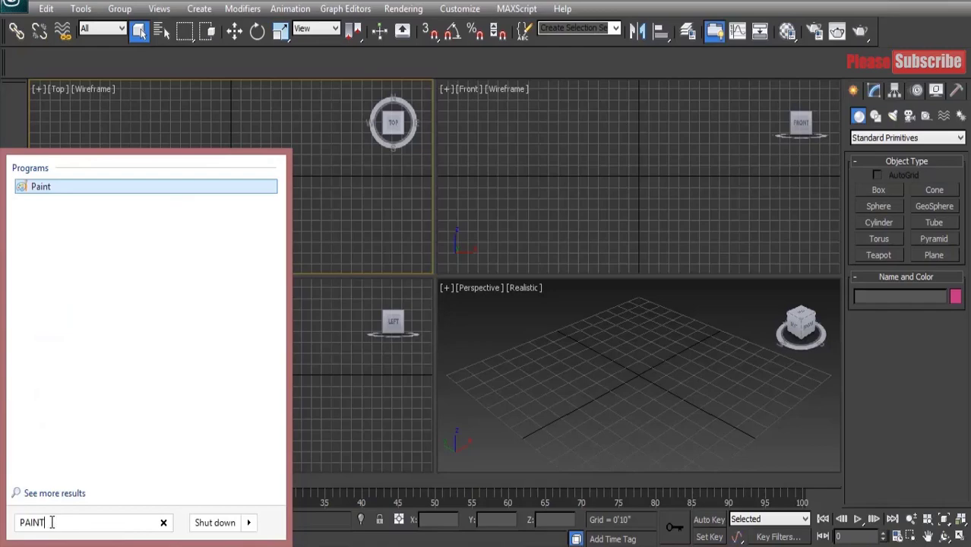
key(Return)
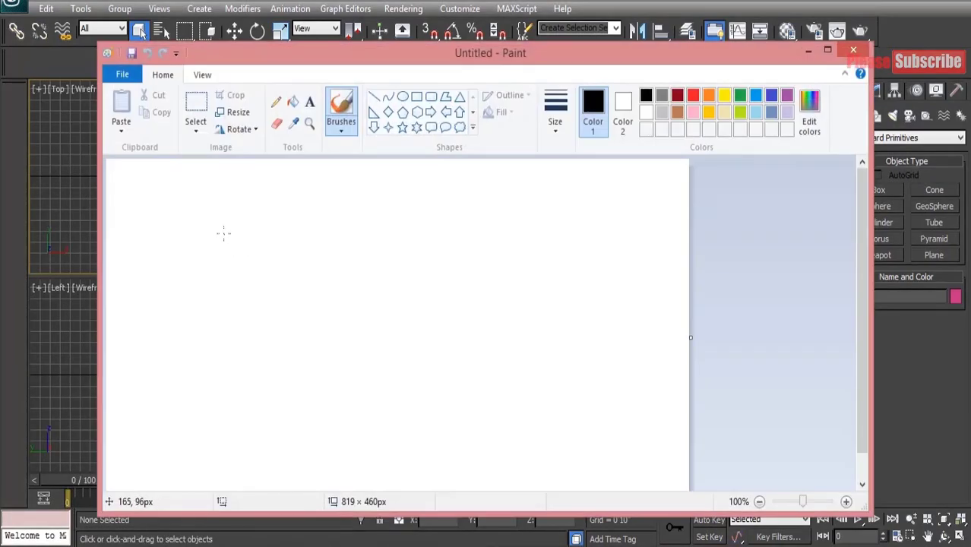
Step: Sketch a person's head and shoulders in profile on the left half of the canvas, facing right
mouse_move(223, 233)
mouse_down()
mouse_move(274, 210)
mouse_move(343, 206)
mouse_move(286, 256)
mouse_move(271, 296)
mouse_move(264, 267)
mouse_move(250, 276)
mouse_move(251, 317)
mouse_move(228, 304)
mouse_move(223, 230)
mouse_up()
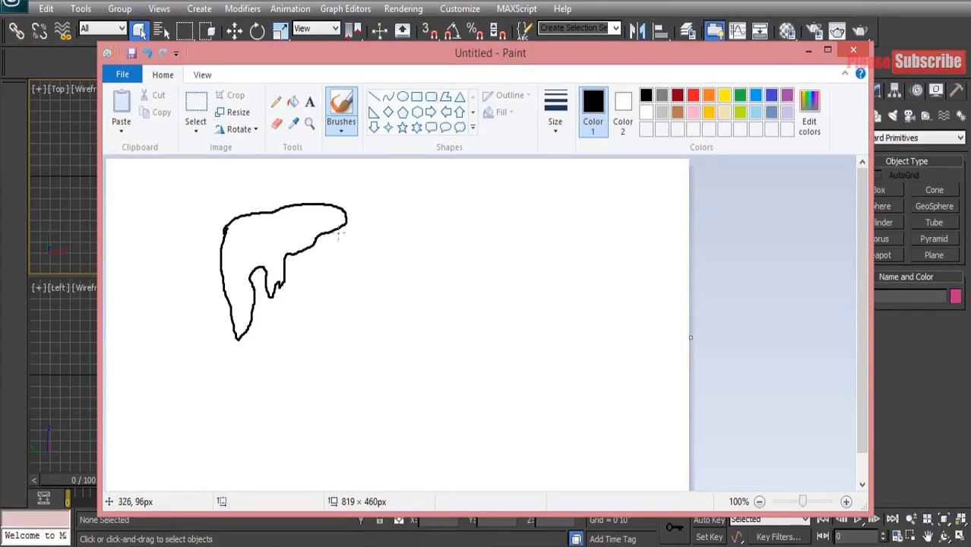
mouse_move(346, 225)
mouse_down()
mouse_move(349, 264)
mouse_move(322, 271)
mouse_move(335, 283)
mouse_move(348, 269)
mouse_move(349, 308)
mouse_move(330, 333)
mouse_up()
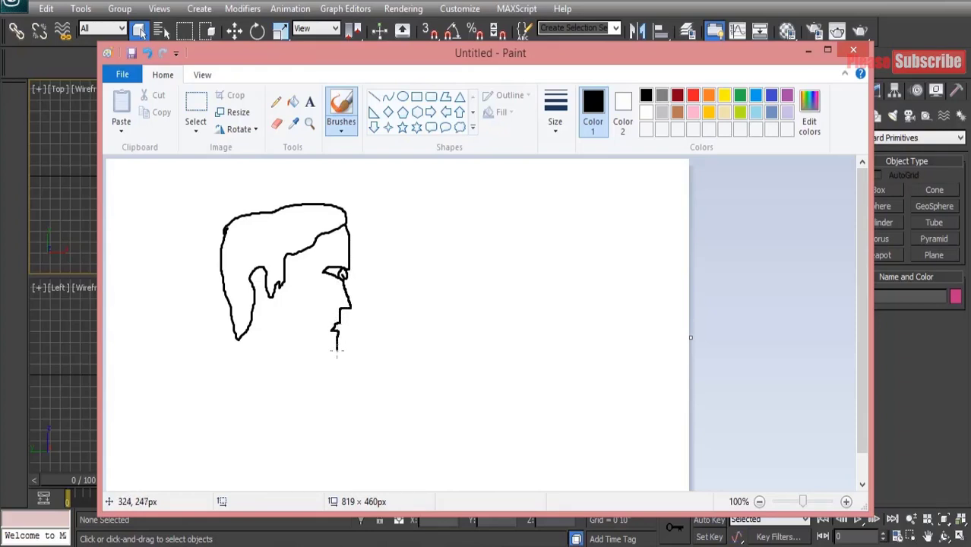
mouse_move(324, 357)
mouse_down()
mouse_move(269, 327)
mouse_move(269, 310)
mouse_move(166, 452)
mouse_up()
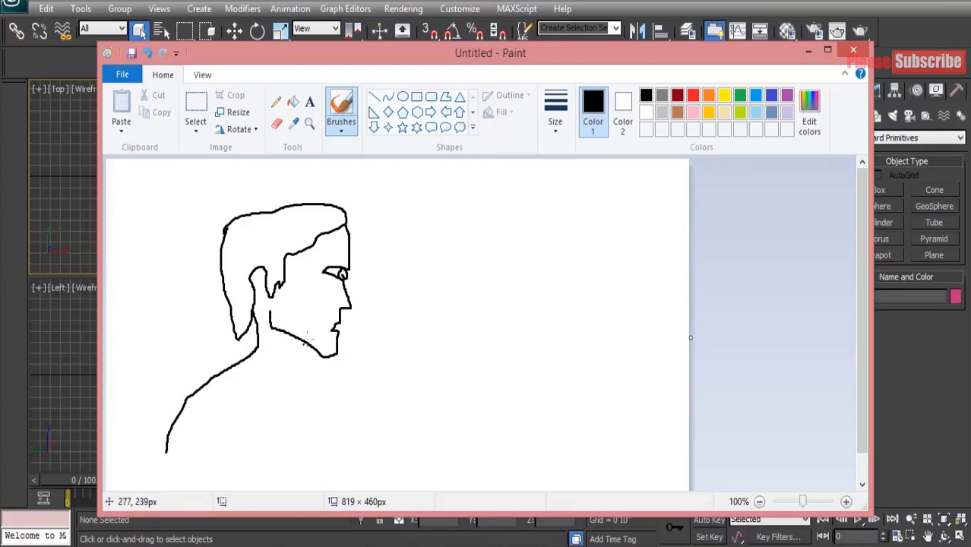
mouse_move(304, 341)
mouse_down()
mouse_move(307, 364)
mouse_move(326, 374)
mouse_move(338, 465)
mouse_up()
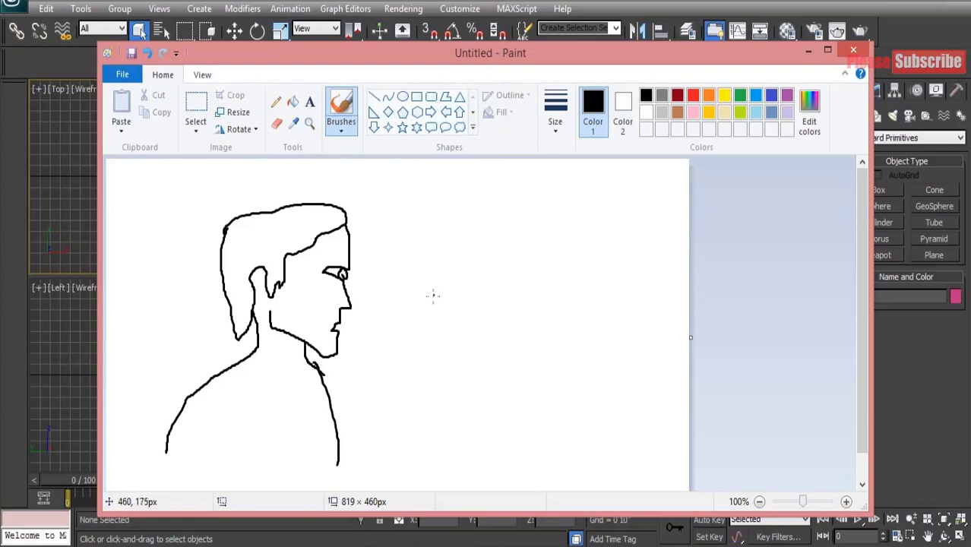
Step: Draw a vertical mirror line with a second figure facing back from its right side, and add hair strokes to both heads
drag(496, 168, 485, 479)
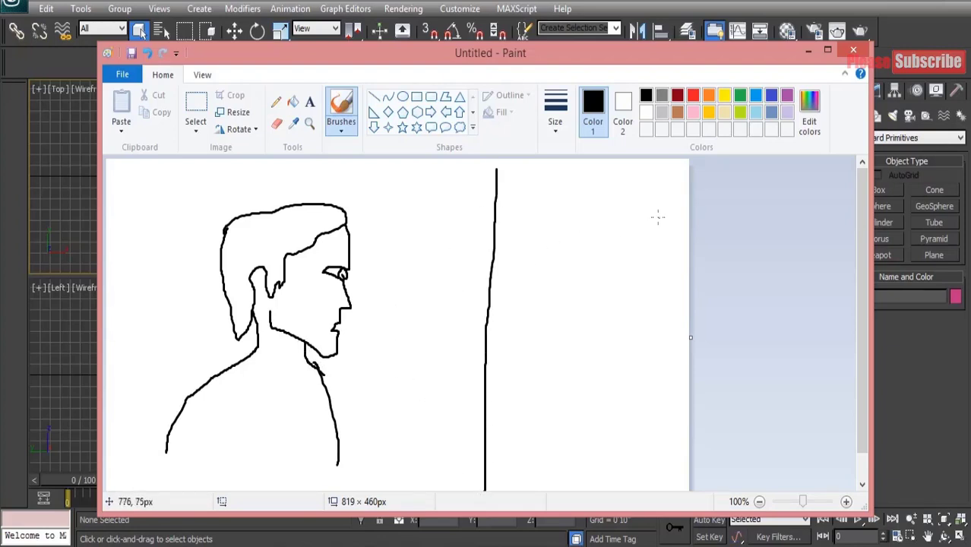
mouse_move(658, 218)
mouse_down()
mouse_move(575, 222)
mouse_move(633, 304)
mouse_move(668, 280)
mouse_move(660, 218)
mouse_up()
mouse_move(570, 225)
mouse_down()
mouse_move(581, 312)
mouse_move(629, 324)
mouse_move(636, 311)
mouse_up()
mouse_move(581, 264)
mouse_down()
mouse_move(594, 263)
mouse_move(581, 270)
mouse_up()
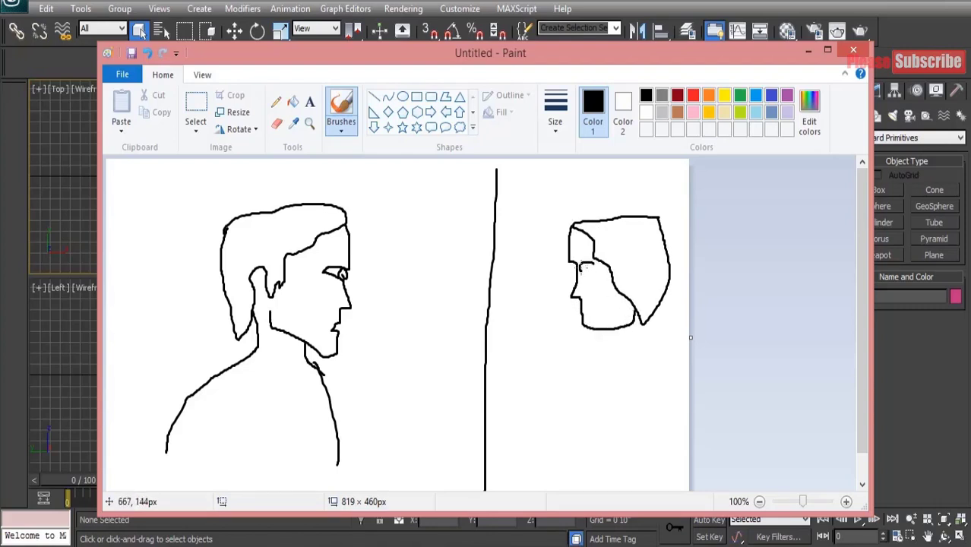
drag(606, 332, 601, 352)
drag(639, 314, 689, 410)
mouse_move(593, 349)
mouse_down()
mouse_move(551, 476)
mouse_move(688, 470)
mouse_up()
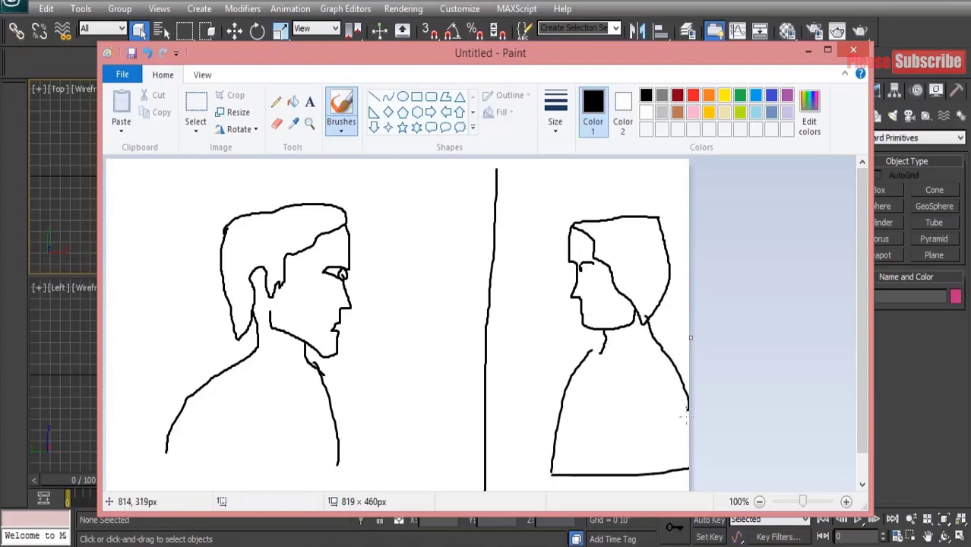
drag(685, 414, 688, 469)
mouse_move(249, 247)
mouse_down()
mouse_move(318, 220)
mouse_move(291, 230)
mouse_up()
mouse_move(635, 240)
mouse_down()
mouse_move(636, 231)
mouse_move(637, 268)
mouse_up()
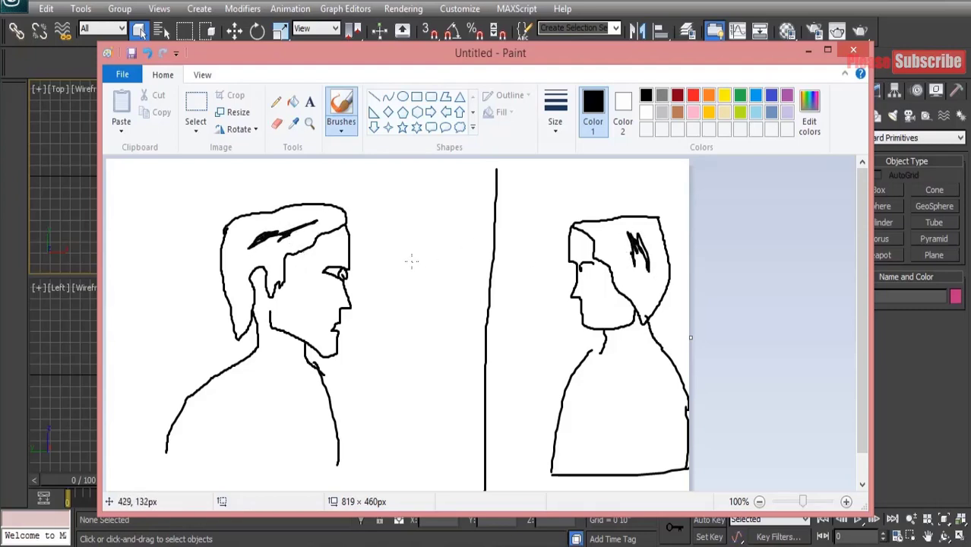
Step: Draw distance arrows from both figures to the mirror line, labelling the first 5, and close Paint without saving
mouse_move(377, 275)
mouse_down()
mouse_move(491, 279)
mouse_move(476, 290)
mouse_move(352, 275)
mouse_move(368, 284)
mouse_up()
drag(405, 234, 411, 252)
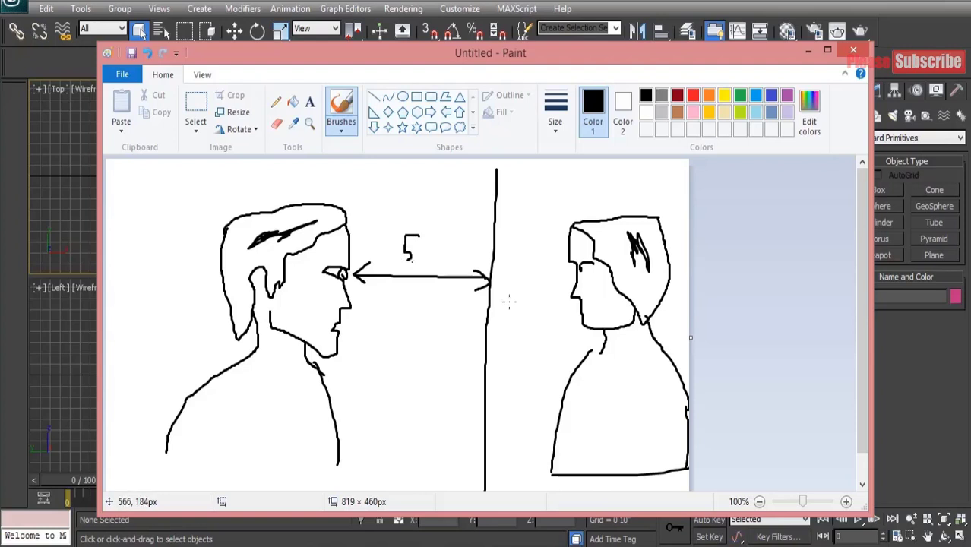
mouse_move(501, 297)
mouse_down()
mouse_move(563, 302)
mouse_move(496, 299)
mouse_move(505, 307)
mouse_up()
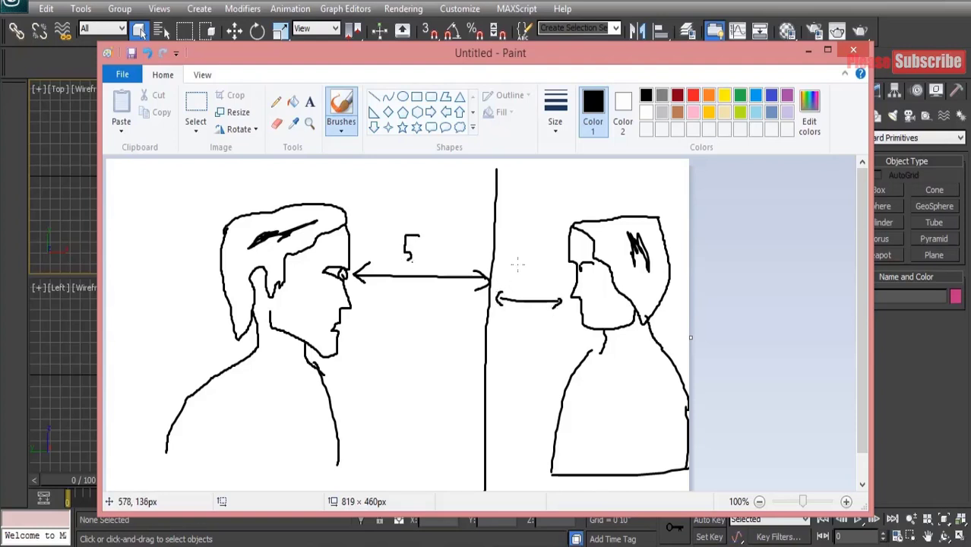
drag(516, 264, 518, 282)
key(alt+F4)
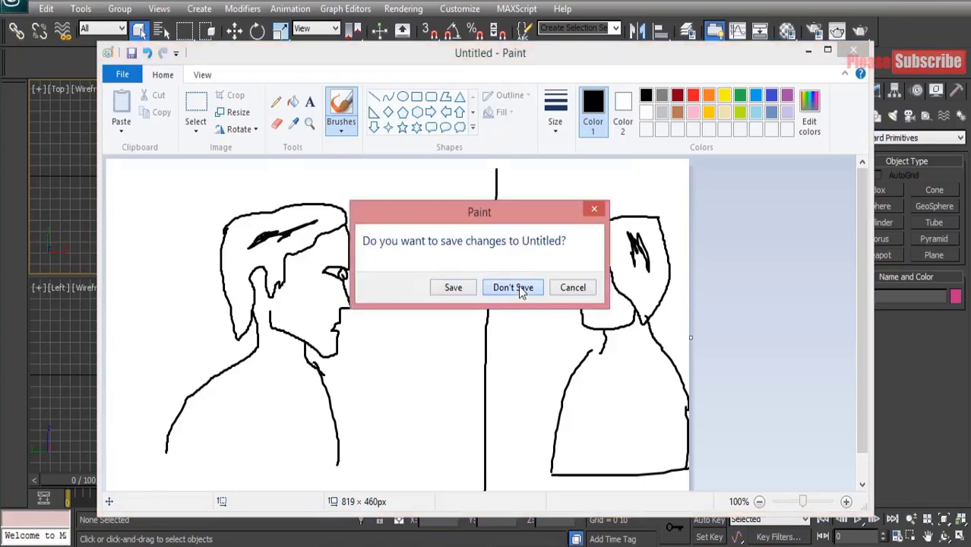
click(513, 287)
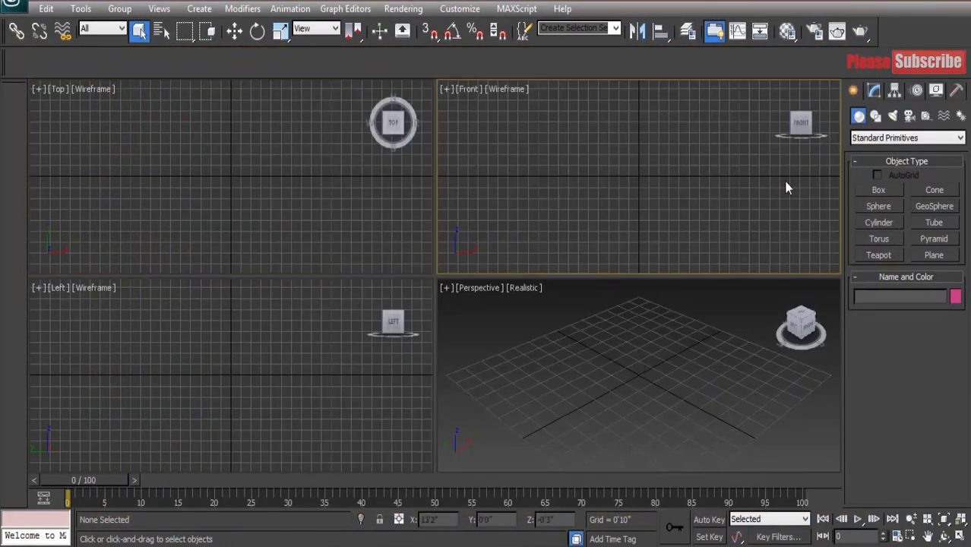
Step: Create a teapot with a radius of about 1'1" just left of the origin in the Top view
click(881, 255)
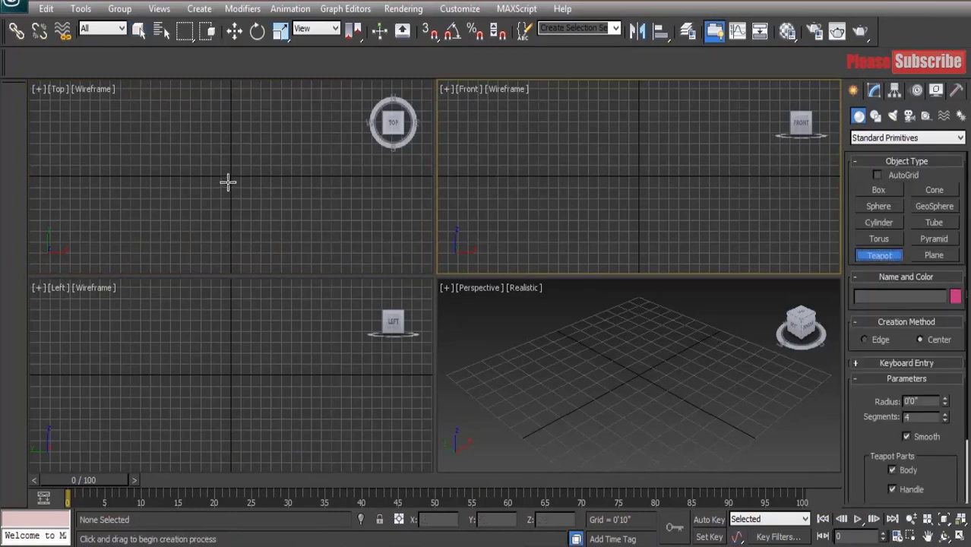
drag(200, 178, 217, 188)
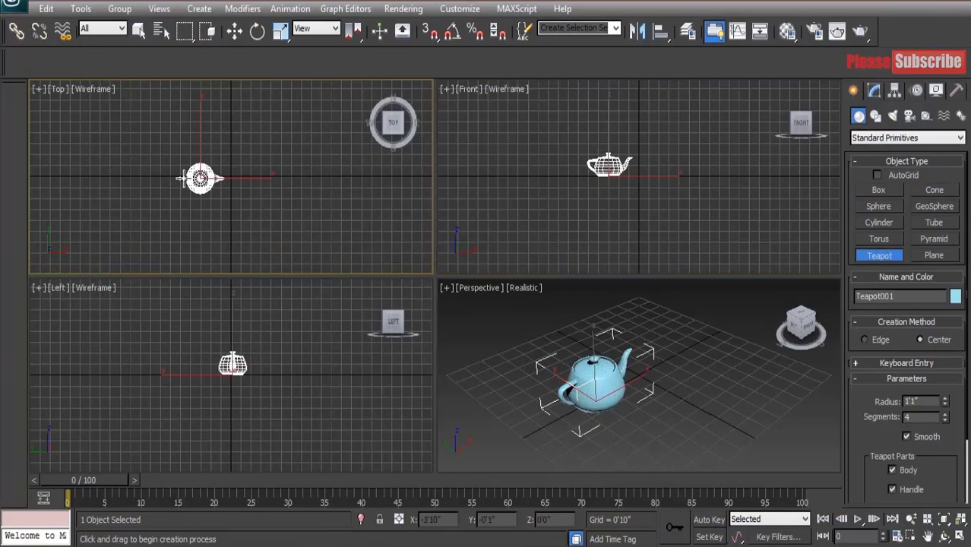
key(q)
middle_drag(529, 395, 481, 417)
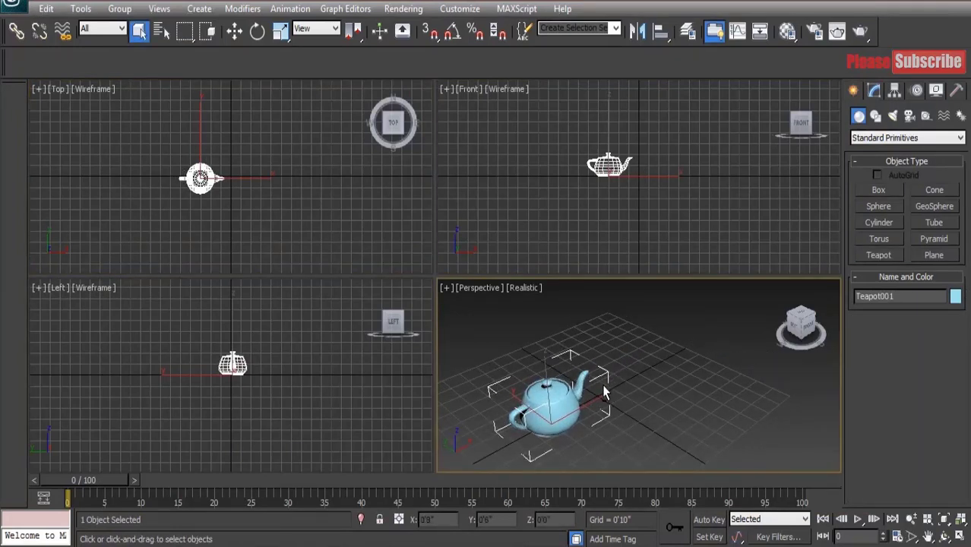
mouse_move(604, 392)
alt+middle_down()
mouse_move(537, 376)
mouse_move(569, 352)
mouse_move(595, 390)
mouse_move(582, 389)
mouse_move(622, 419)
mouse_move(584, 362)
mouse_move(608, 402)
mouse_move(598, 391)
mouse_move(613, 378)
mouse_move(598, 374)
alt+middle_up()
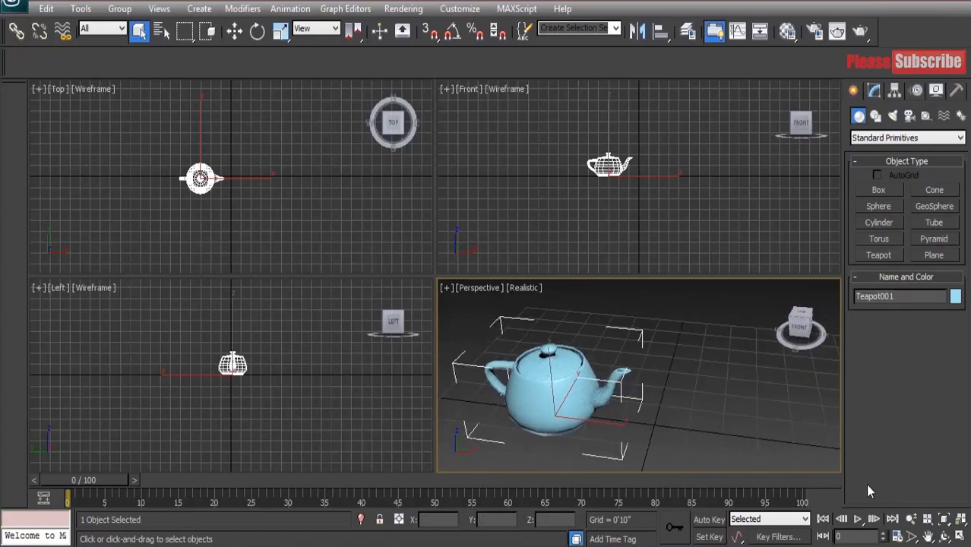
alt+middle_drag(615, 418, 577, 367)
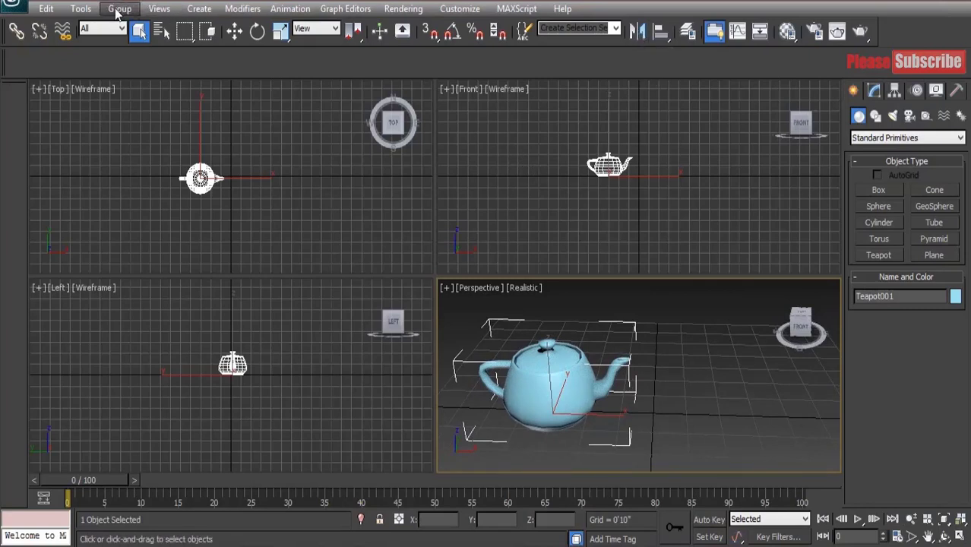
Step: Start the Mirror command on the teapot with the X axis and set the clone selection to Copy
click(81, 8)
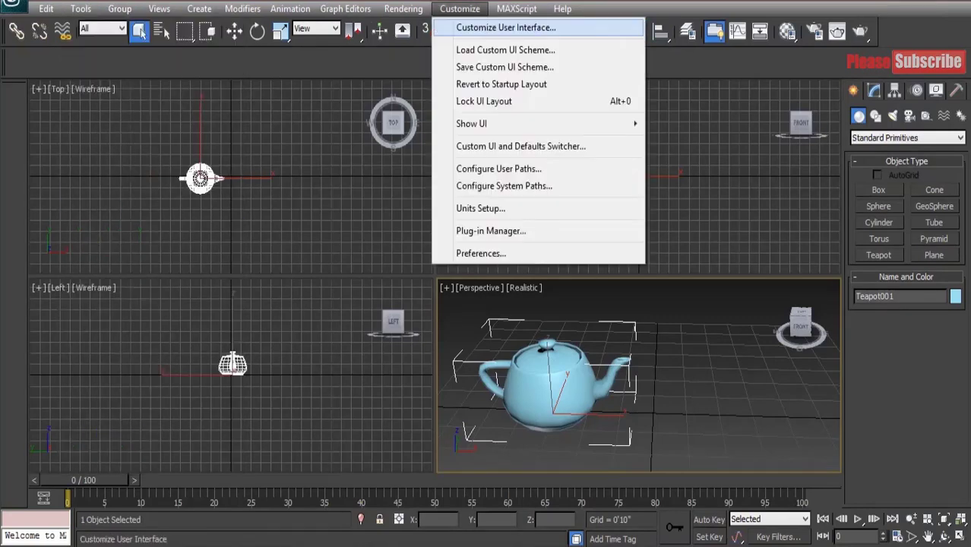
click(658, 102)
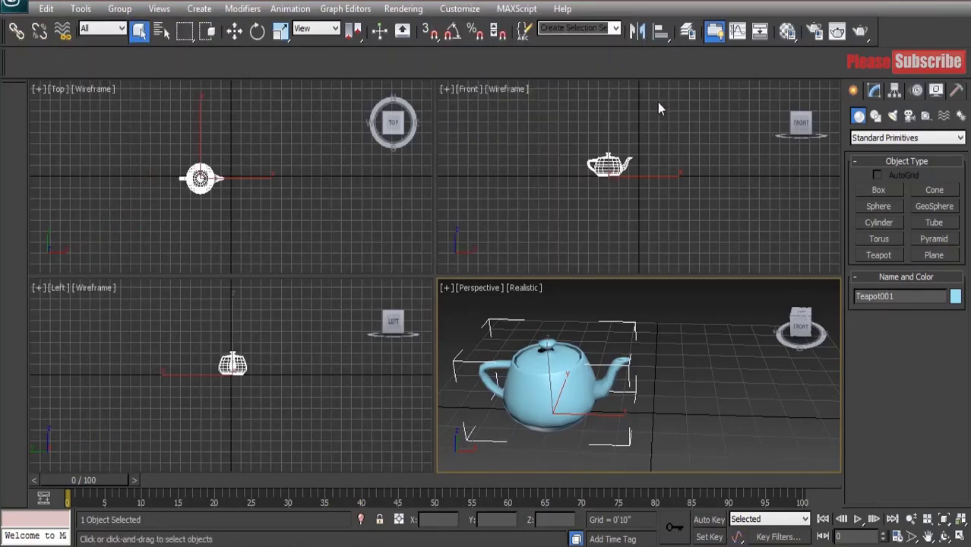
click(637, 30)
drag(495, 144, 304, 152)
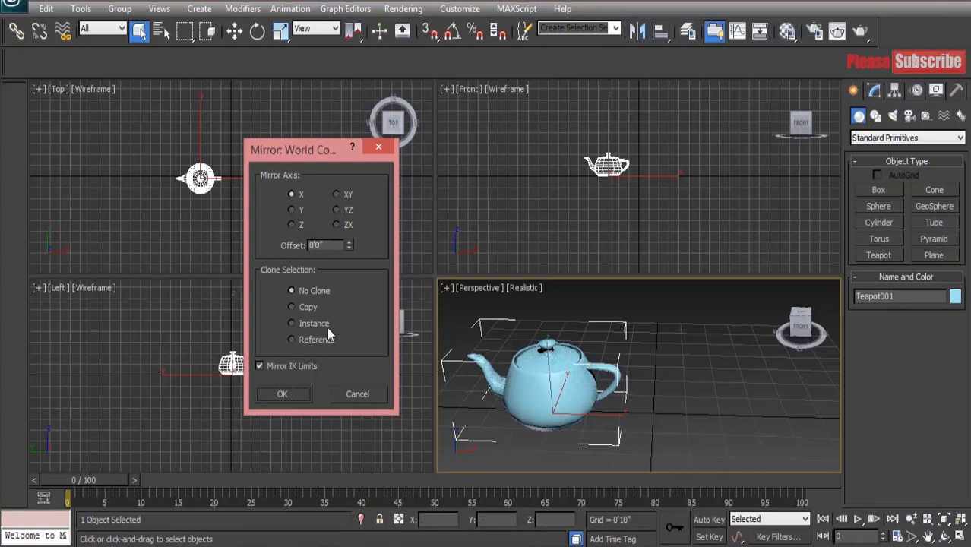
click(302, 308)
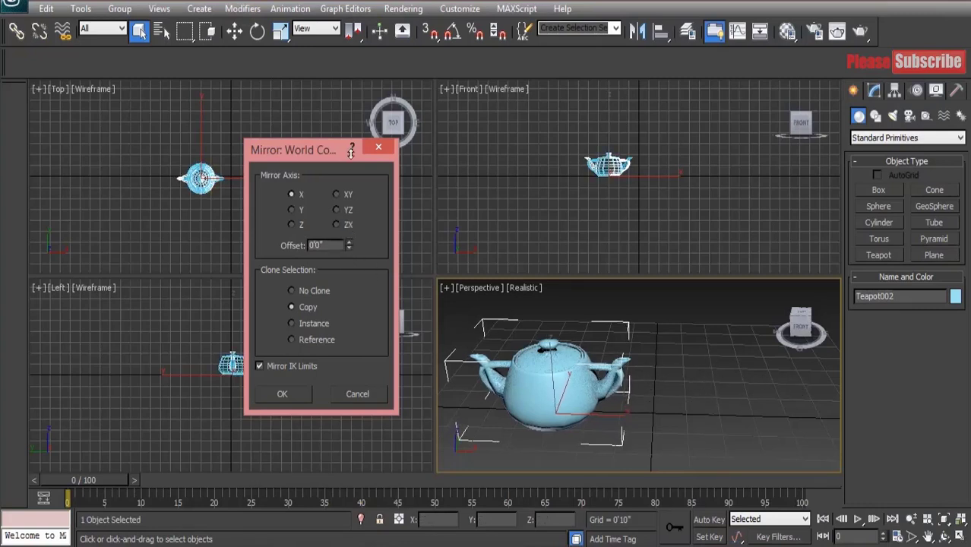
Step: Set the mirrored teapot's offset along the X axis to 5'
drag(349, 245, 349, 171)
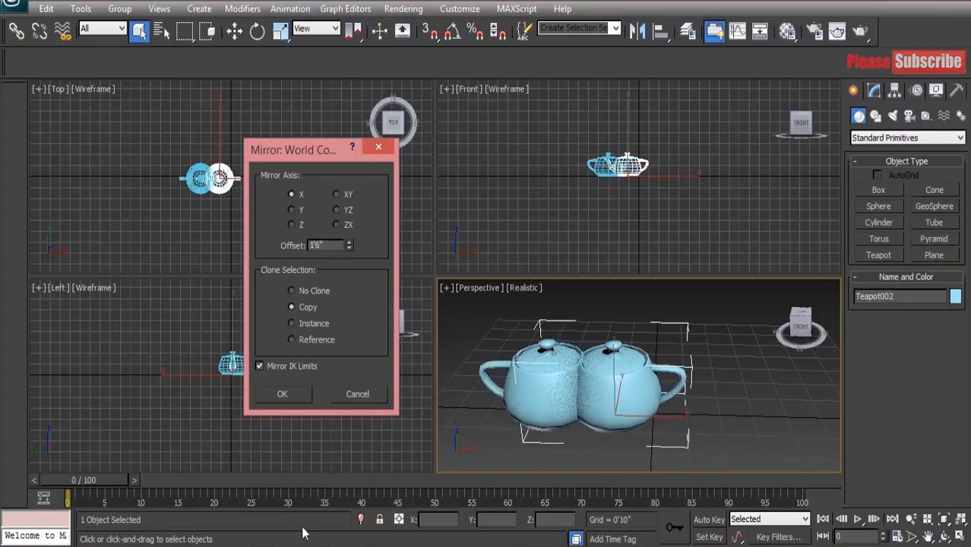
drag(347, 243, 332, 119)
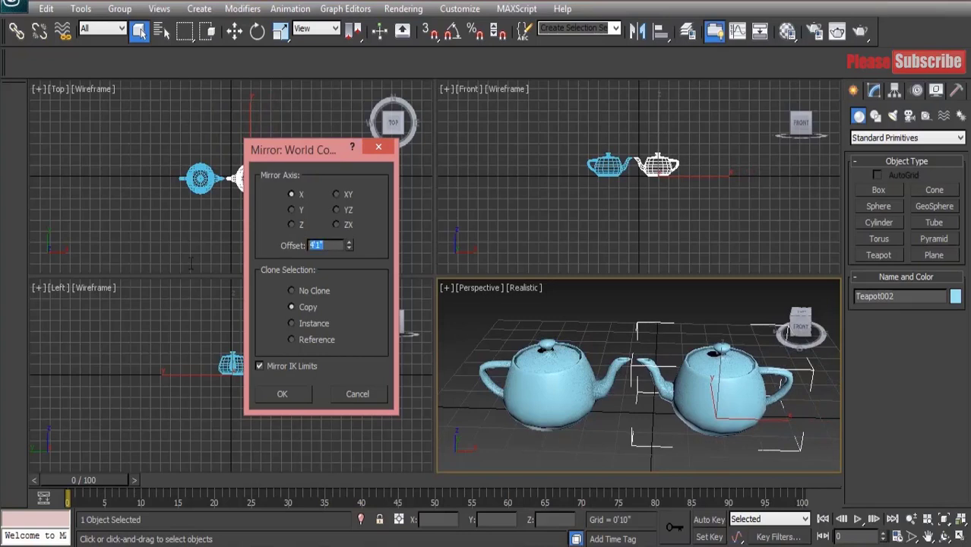
text(5')
key(Return)
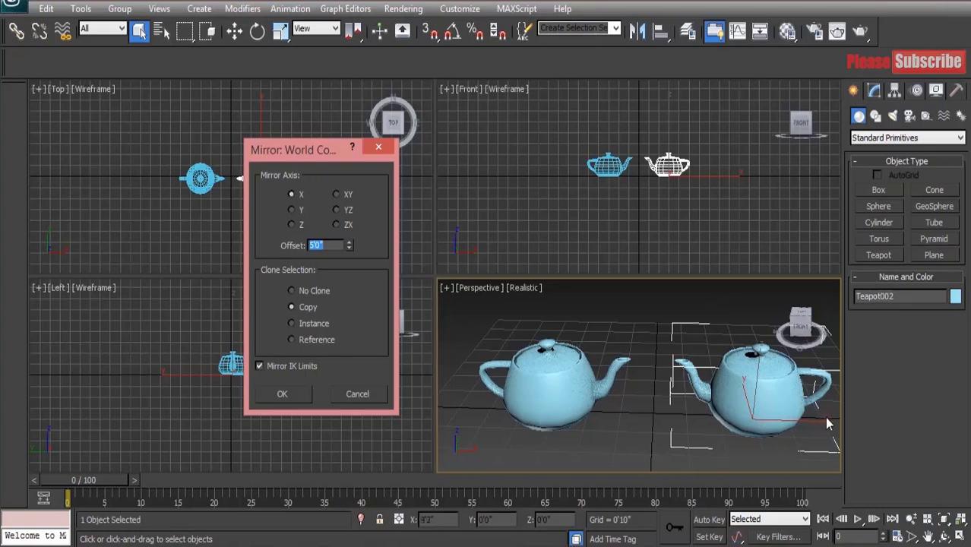
Step: Reduce the mirror offset to 4'0" and change the mirror axis to Y
click(298, 195)
mouse_move(348, 245)
mouse_down()
mouse_move(346, 229)
mouse_move(358, 262)
mouse_up()
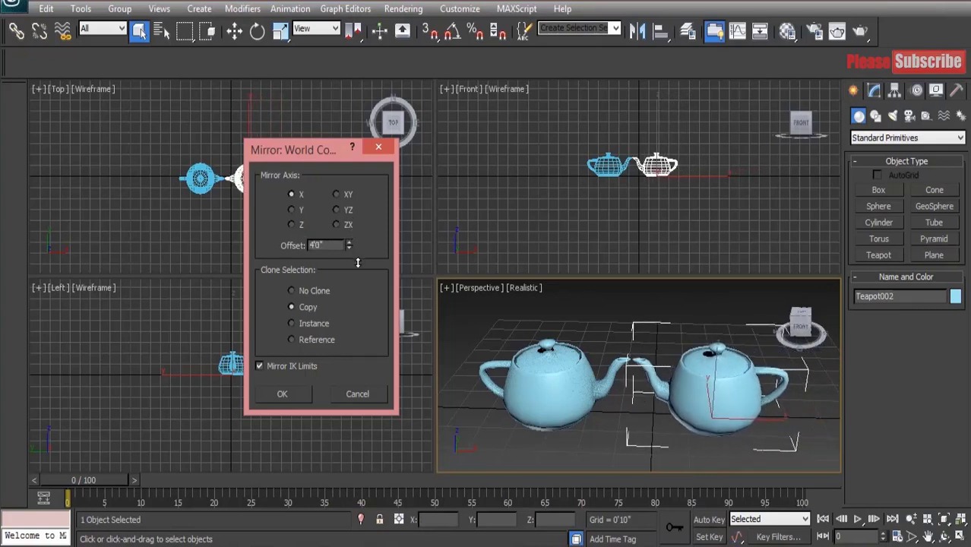
click(292, 210)
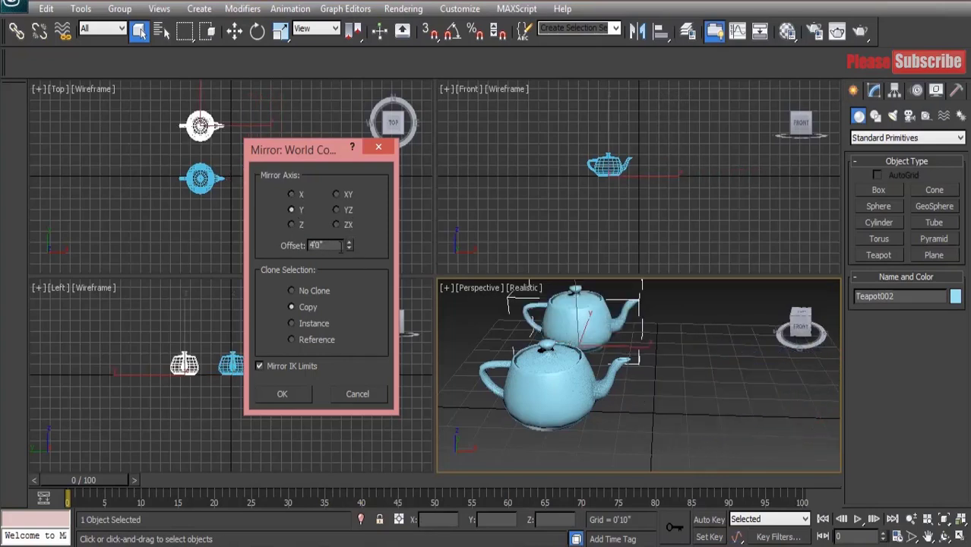
mouse_move(347, 247)
mouse_down()
mouse_move(353, 221)
mouse_move(356, 247)
mouse_up()
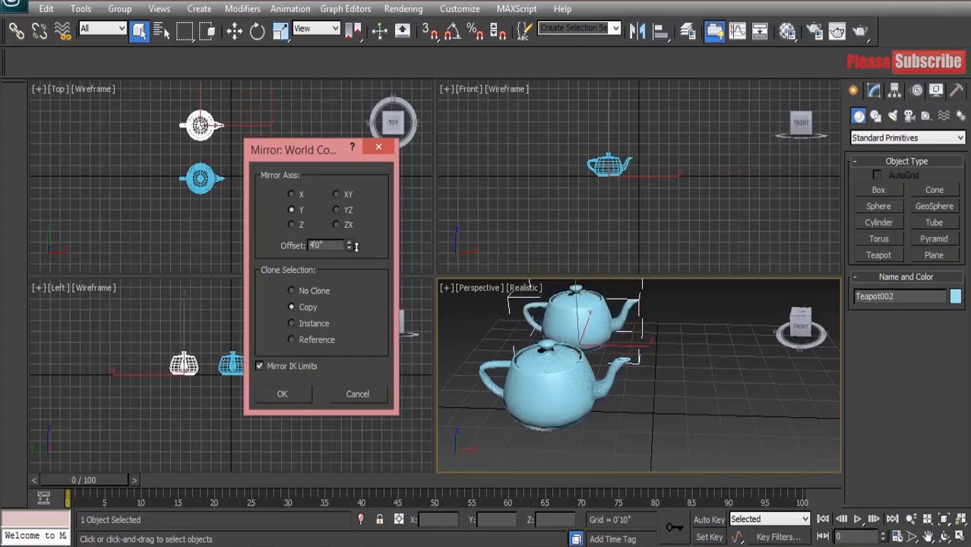
Step: Change the mirror axis to Z and set the offset to about 4'5"
click(291, 225)
mouse_move(349, 245)
mouse_down()
mouse_move(349, 221)
mouse_move(354, 234)
mouse_up()
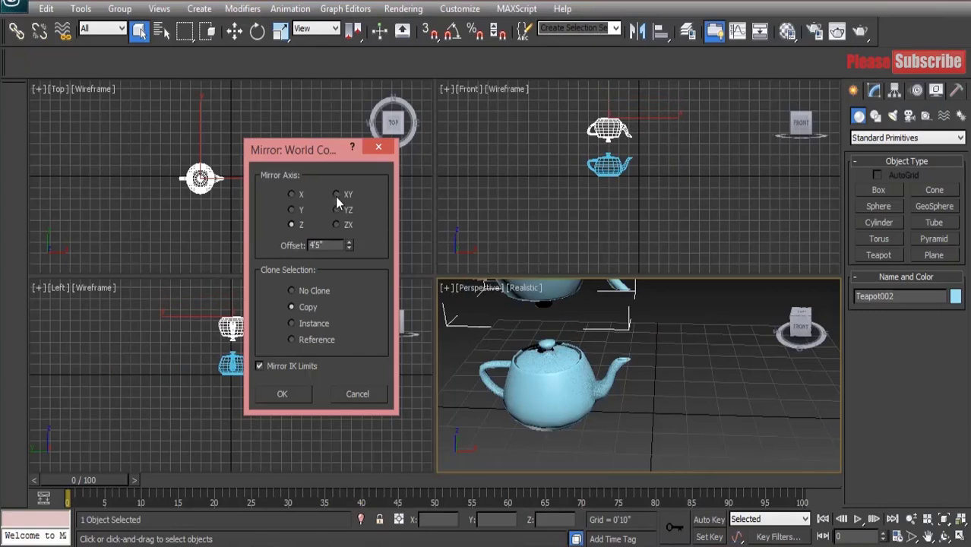
Step: Launch Paint again with a new blank canvas, leaving the Mirror settings open
key(super)
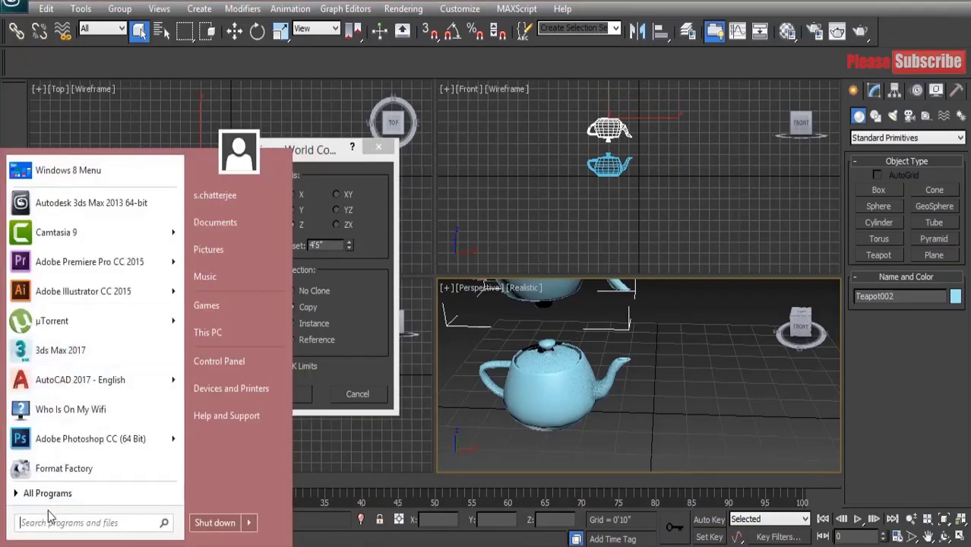
text(paint)
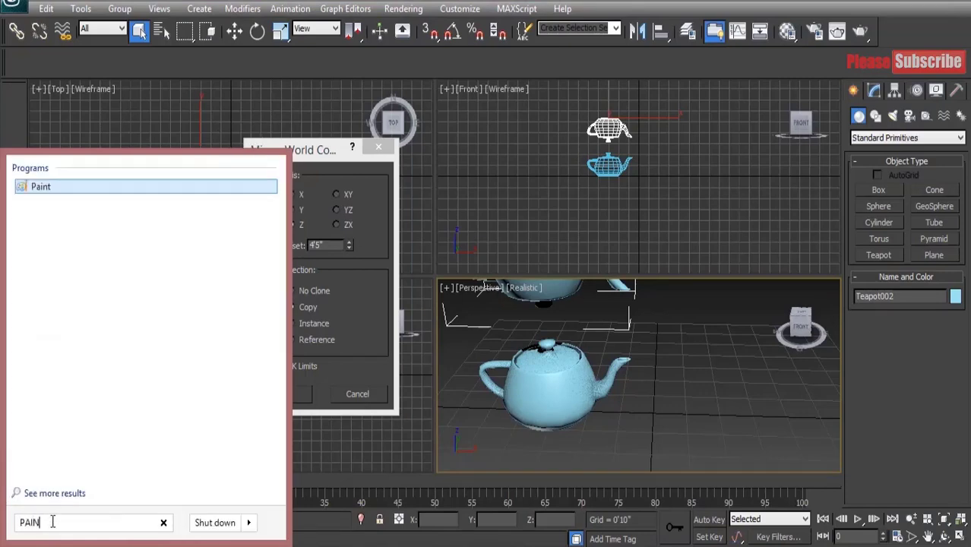
key(Return)
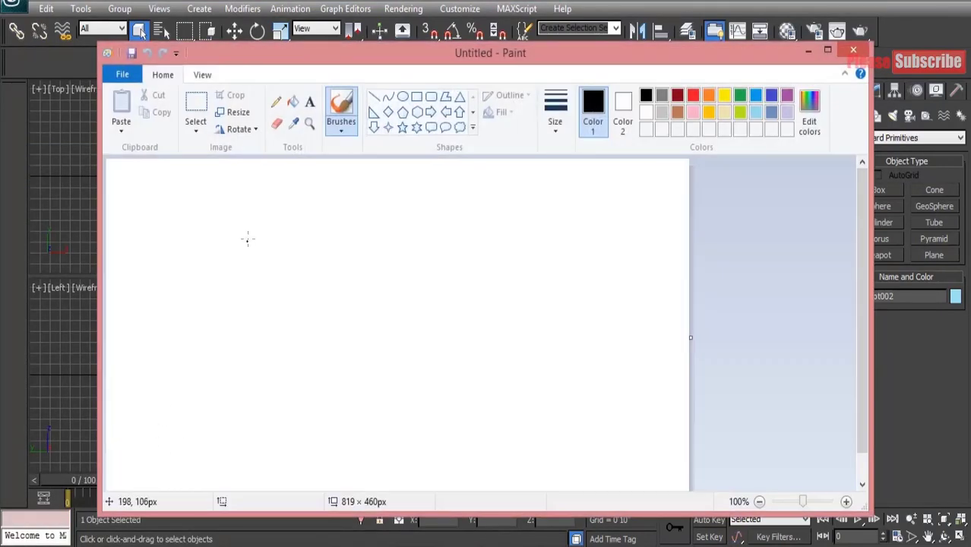
Step: Sketch three axes meeting at one point on the blank canvas and label them X, Y and Z
mouse_move(256, 215)
mouse_down()
mouse_move(266, 326)
mouse_move(162, 394)
mouse_up()
drag(267, 332, 412, 371)
drag(403, 355, 393, 378)
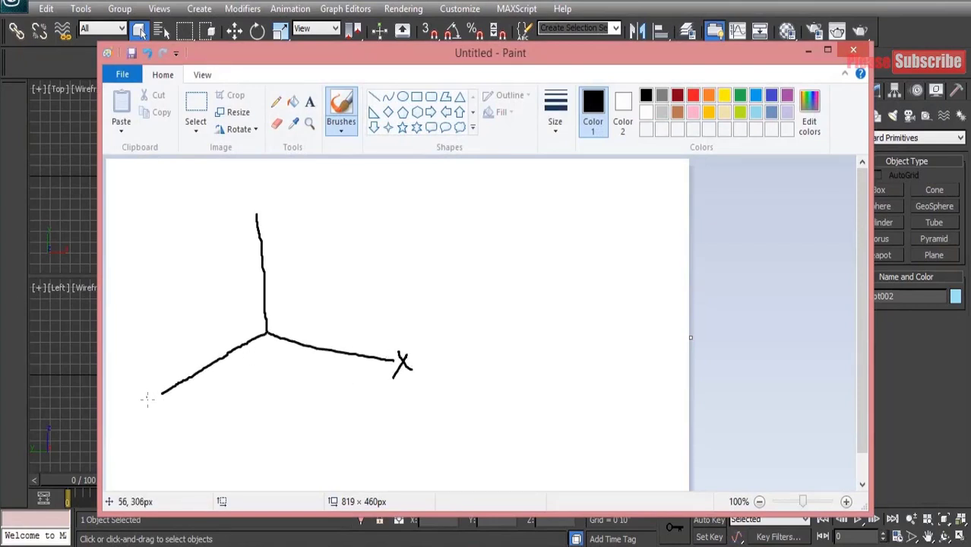
drag(146, 397, 157, 412)
drag(163, 401, 147, 446)
mouse_move(269, 193)
mouse_down()
mouse_move(279, 210)
mouse_move(328, 210)
mouse_up()
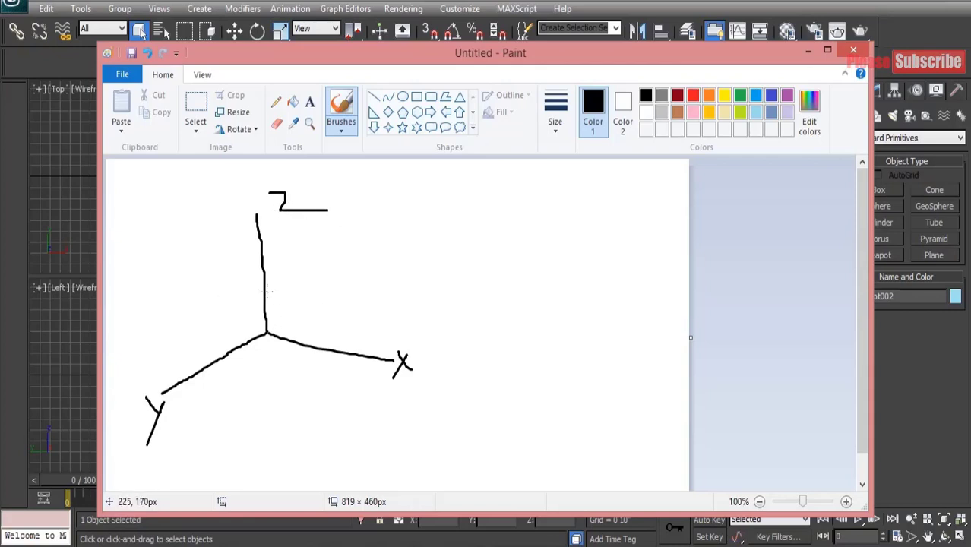
Step: Draw an arc between each pair of axes, label each angle 120, and write "= 360" beside the sketch
drag(265, 290, 293, 336)
mouse_move(259, 286)
mouse_down()
mouse_move(242, 345)
mouse_move(282, 358)
mouse_move(300, 343)
mouse_up()
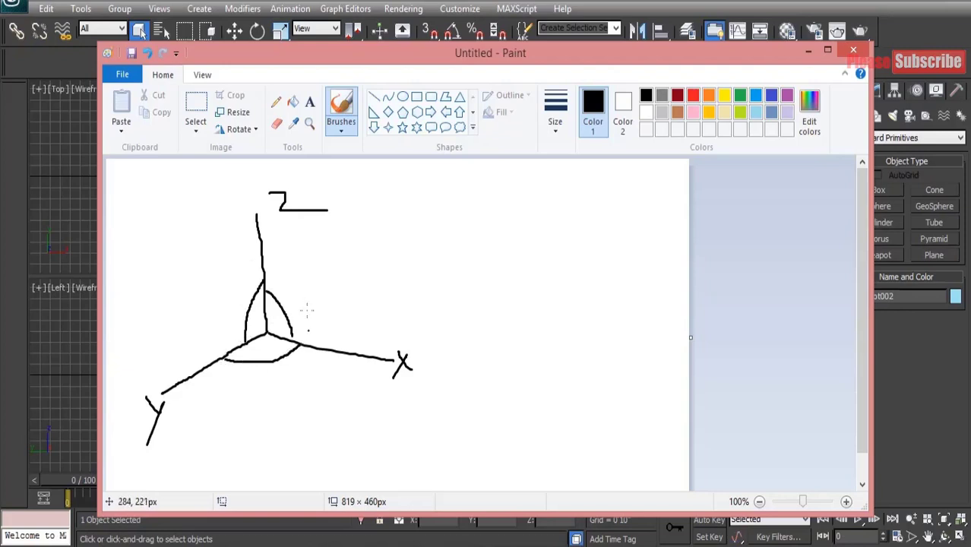
mouse_move(294, 281)
mouse_down()
mouse_move(295, 303)
mouse_move(319, 301)
mouse_move(331, 280)
mouse_up()
mouse_move(213, 298)
mouse_down()
mouse_move(216, 319)
mouse_move(240, 290)
mouse_up()
mouse_move(279, 384)
mouse_down()
mouse_move(285, 398)
mouse_move(301, 380)
mouse_up()
mouse_move(446, 263)
mouse_down()
mouse_move(463, 264)
mouse_move(487, 288)
mouse_up()
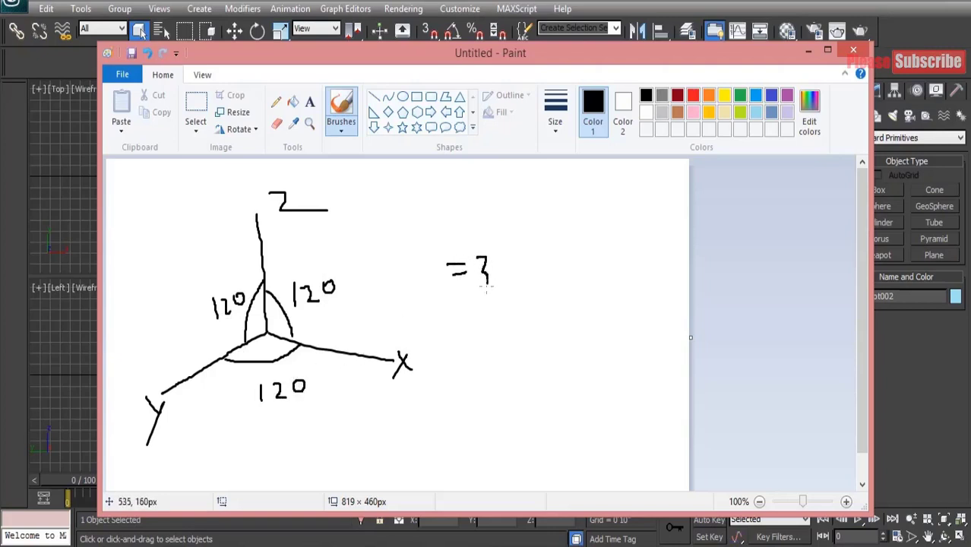
mouse_move(506, 255)
mouse_down()
mouse_move(496, 277)
mouse_move(525, 261)
mouse_move(515, 272)
mouse_up()
Step: Mark the planes between the axes with dashed lines and label them ZX, ZY, YZ and XY
mouse_move(270, 265)
mouse_down()
mouse_move(292, 270)
mouse_move(308, 345)
mouse_up()
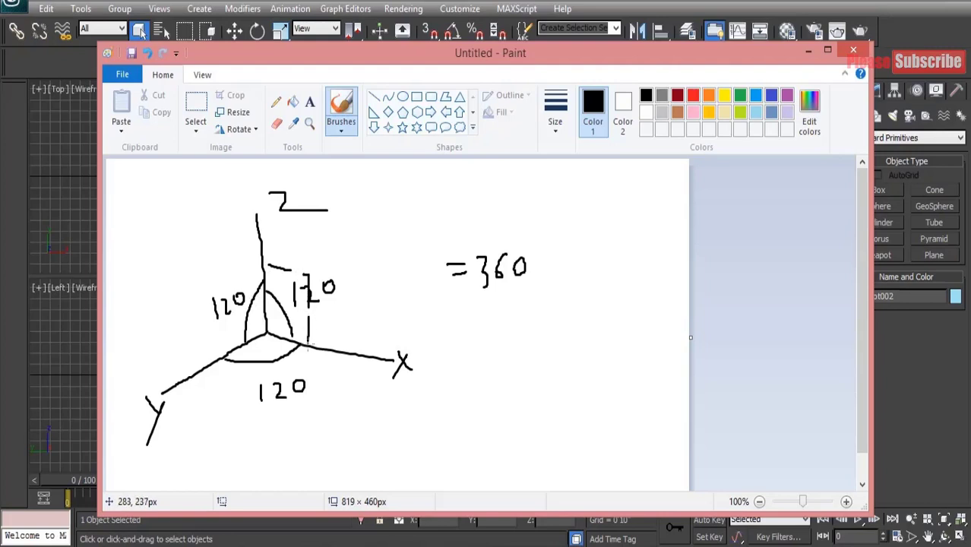
mouse_move(339, 257)
mouse_down()
mouse_move(335, 248)
mouse_move(333, 278)
mouse_move(374, 270)
mouse_move(357, 278)
mouse_up()
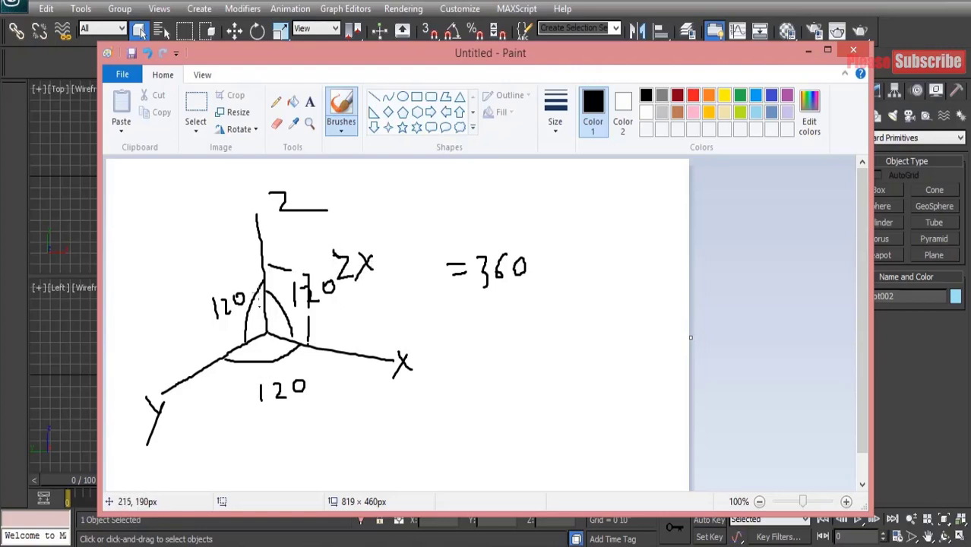
mouse_move(266, 269)
mouse_down()
mouse_move(205, 295)
mouse_move(211, 363)
mouse_up()
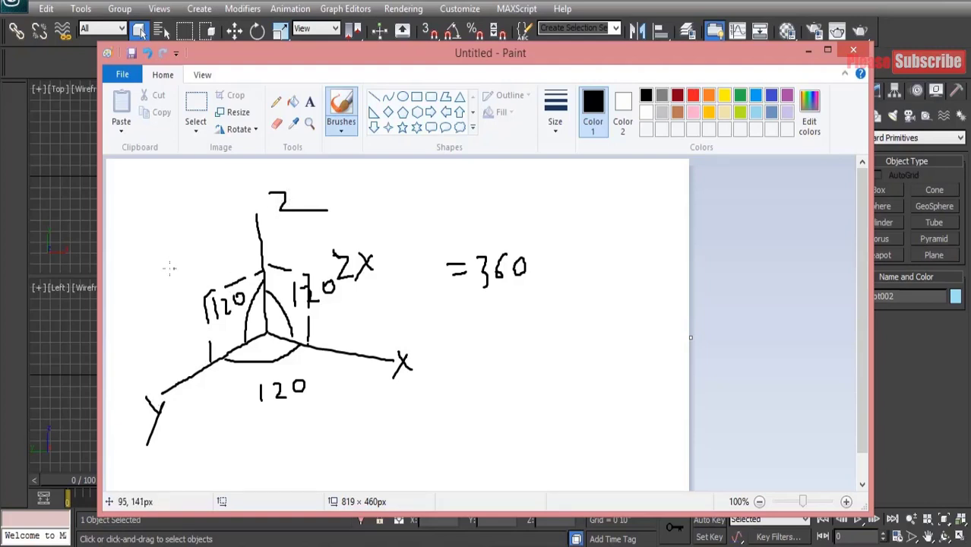
mouse_move(159, 262)
mouse_down()
mouse_move(180, 276)
mouse_move(197, 257)
mouse_move(190, 287)
mouse_up()
drag(201, 251, 192, 263)
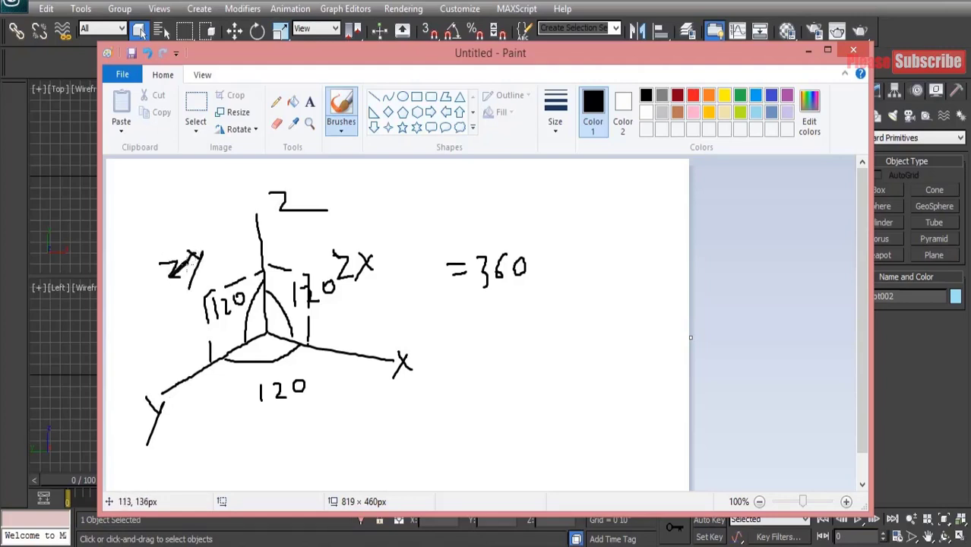
mouse_move(144, 305)
mouse_down()
mouse_move(155, 317)
mouse_move(149, 342)
mouse_up()
drag(165, 309, 183, 330)
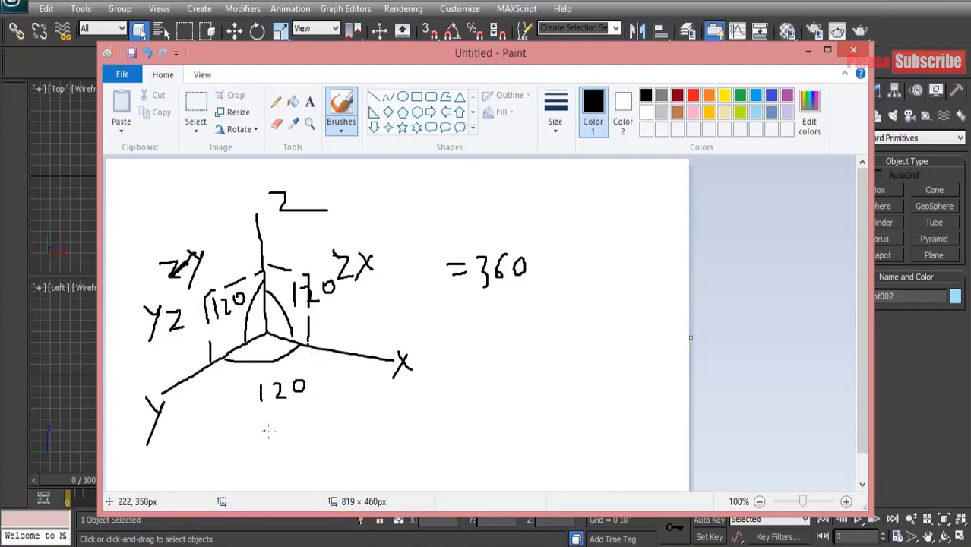
mouse_move(295, 427)
mouse_down()
mouse_move(310, 438)
mouse_move(291, 445)
mouse_move(325, 423)
mouse_move(321, 448)
mouse_up()
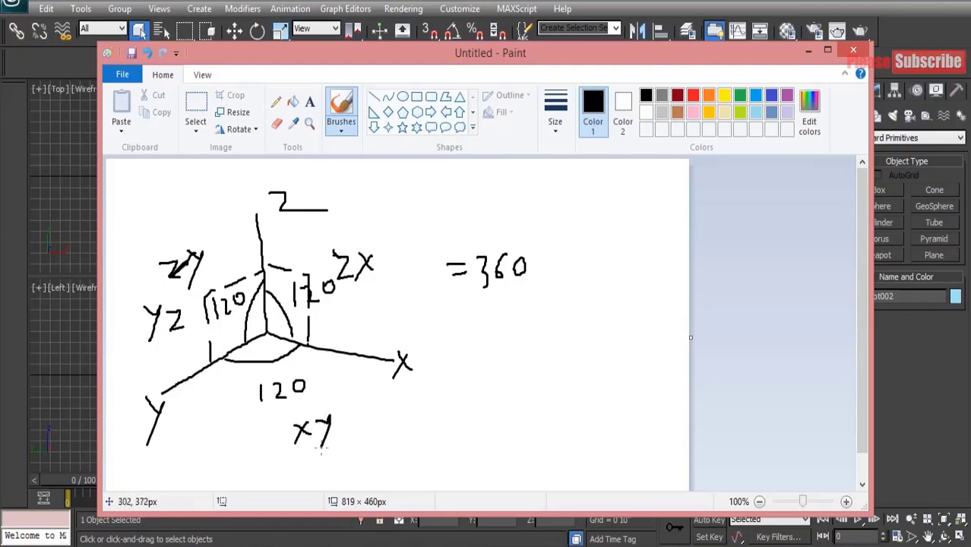
Step: Return to 3ds Max and try the XY and YZ mirror axes, bringing the YZ offset to about 1'3"
click(808, 50)
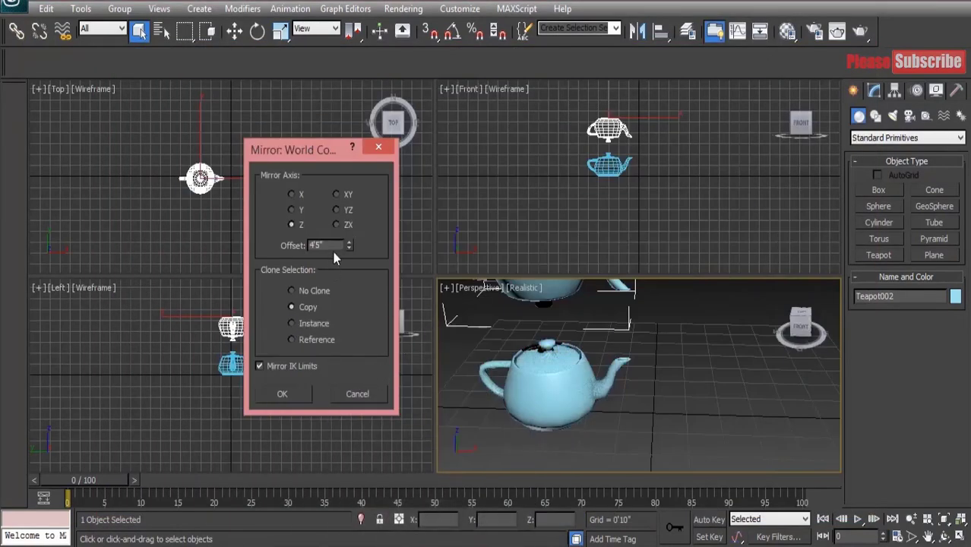
click(338, 195)
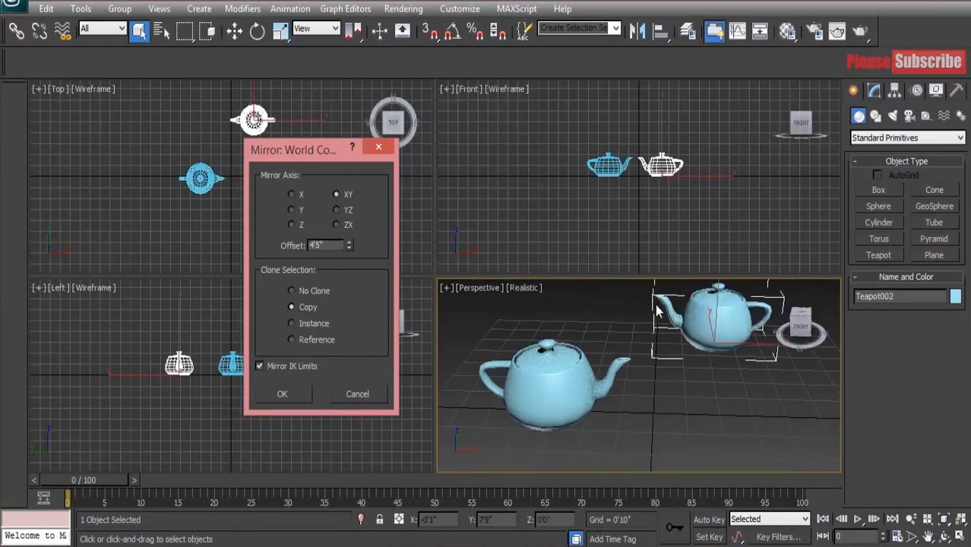
drag(348, 247, 340, 210)
click(337, 210)
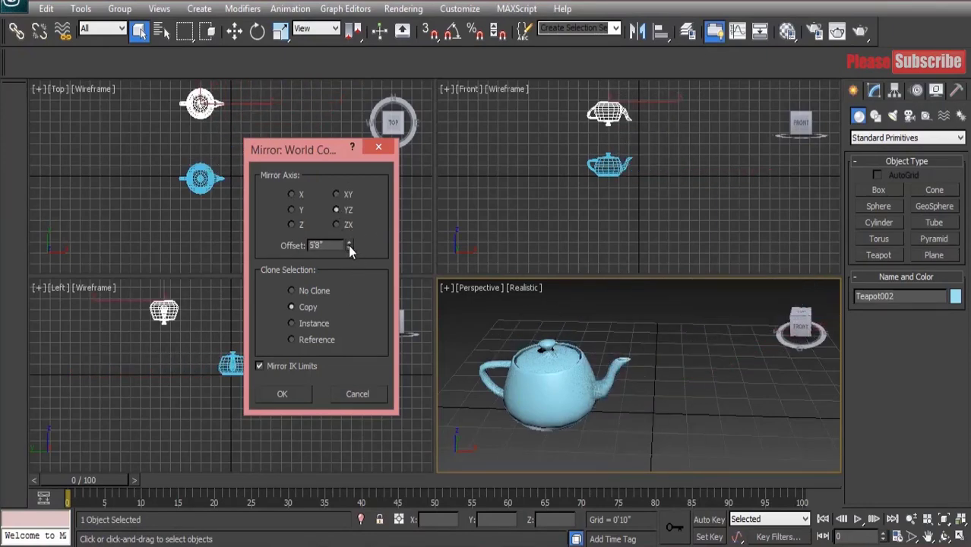
drag(348, 245, 387, 305)
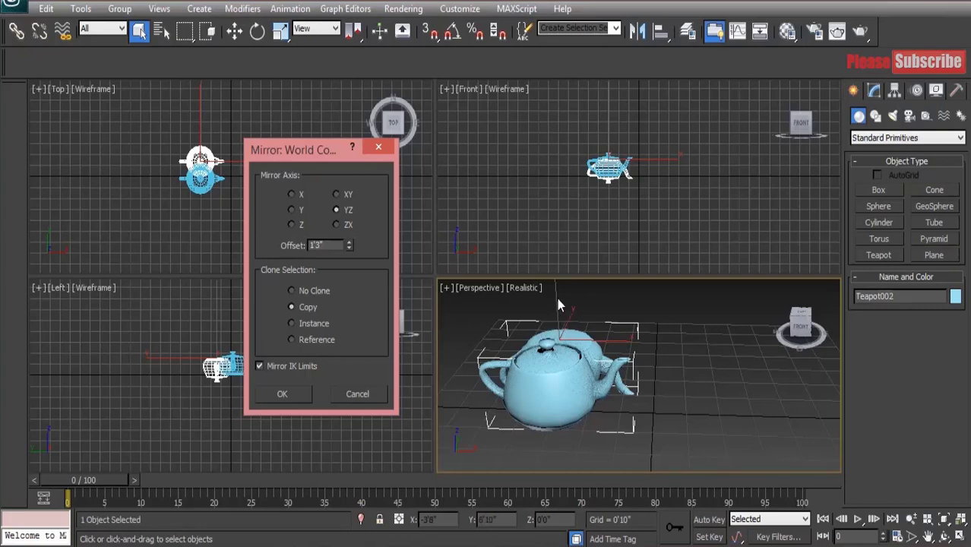
Step: Change the mirror axis to ZX with an offset of about 3'9" and apply the mirrored copy
click(337, 225)
drag(349, 245, 355, 301)
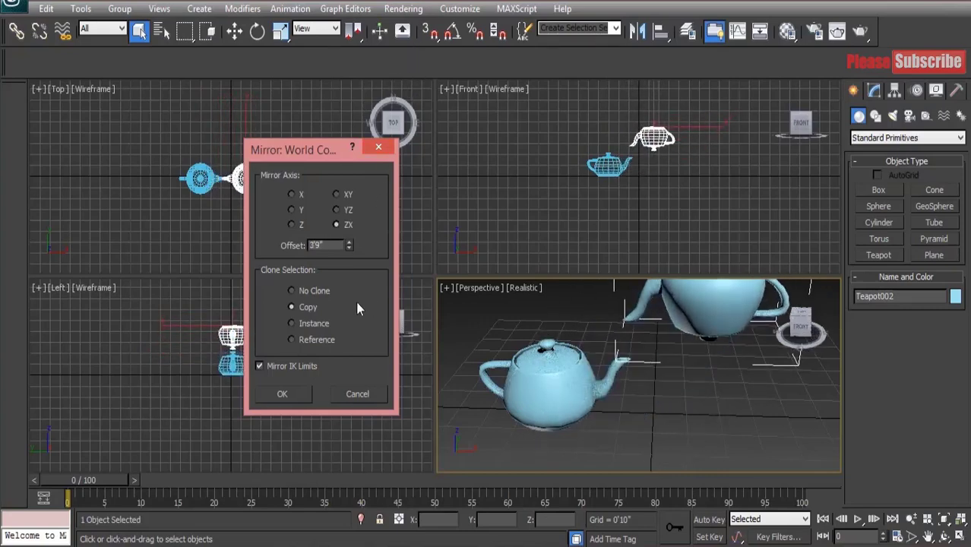
click(282, 393)
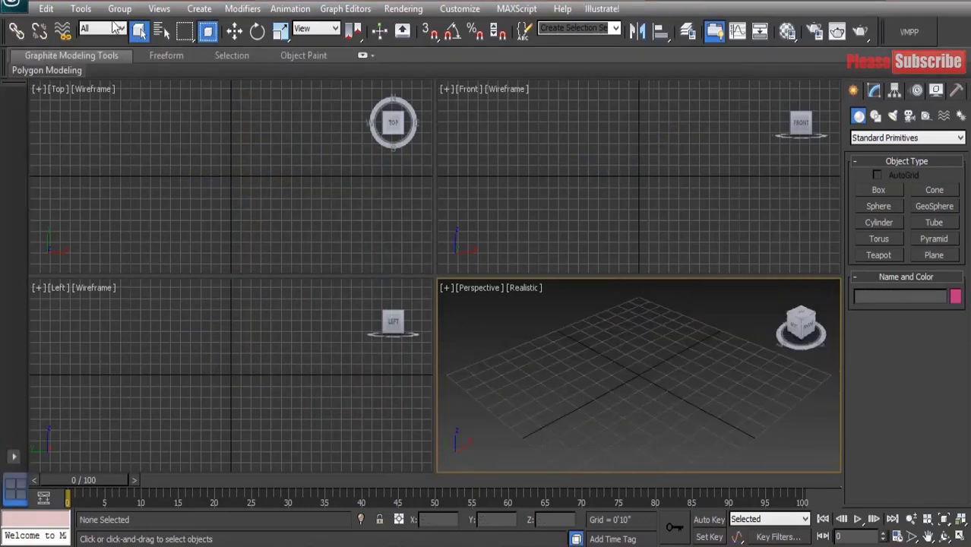
click(84, 8)
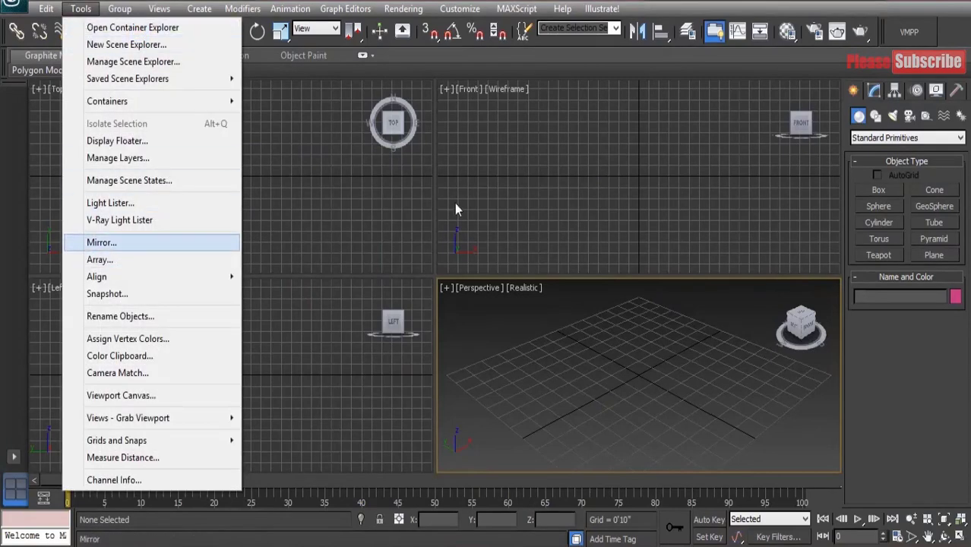
click(611, 182)
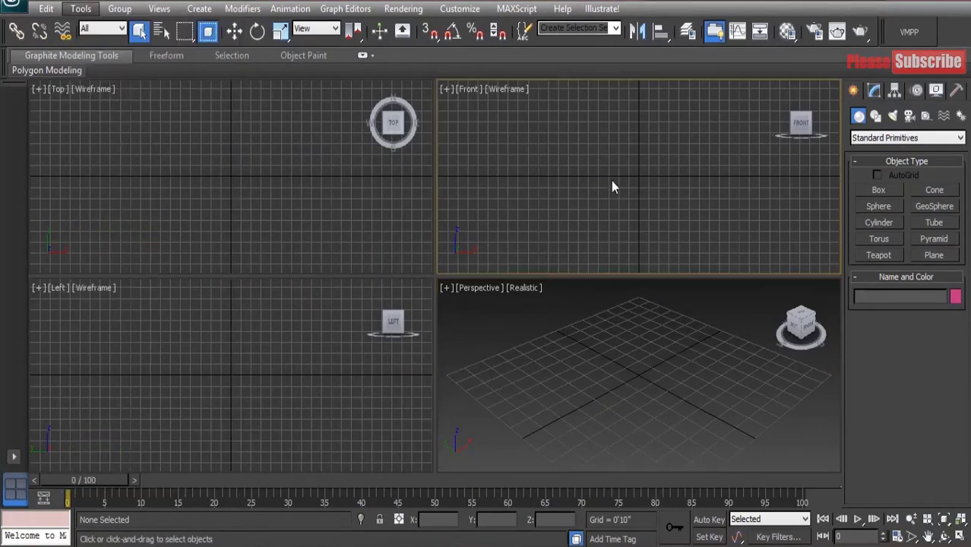
Step: Create a box about 1'3" by 1'6" and 0'7" high at the Top view's origin, and activate Move
click(879, 192)
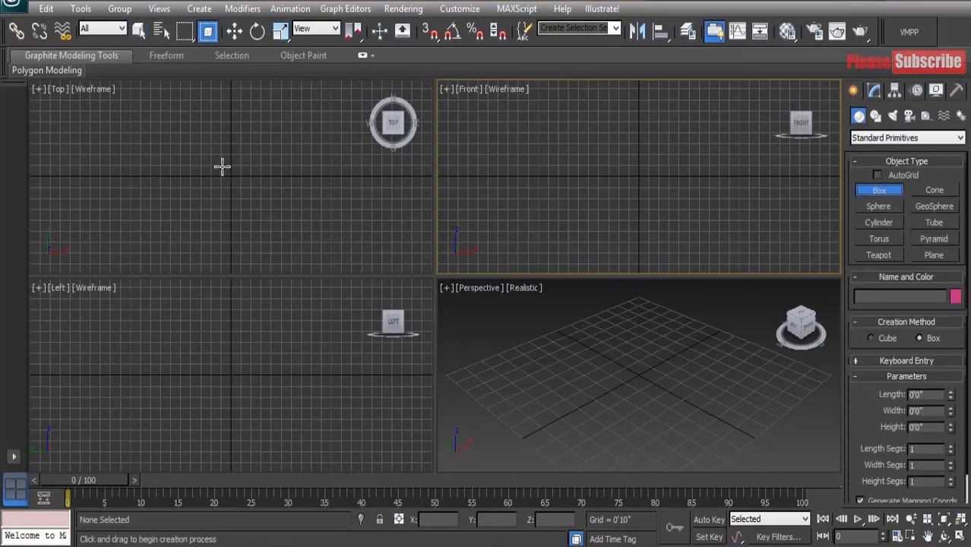
drag(221, 167, 241, 183)
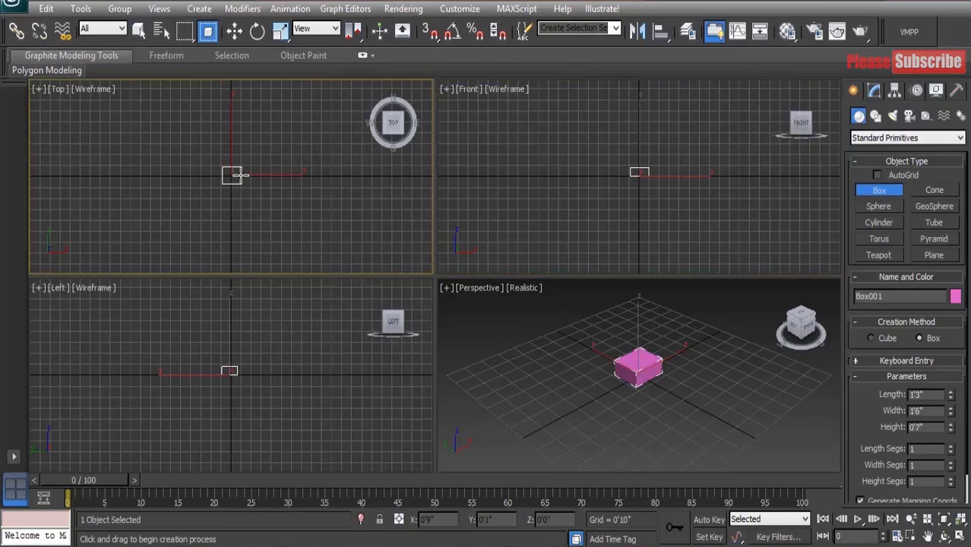
click(239, 177)
right_click(214, 167)
right_click(242, 172)
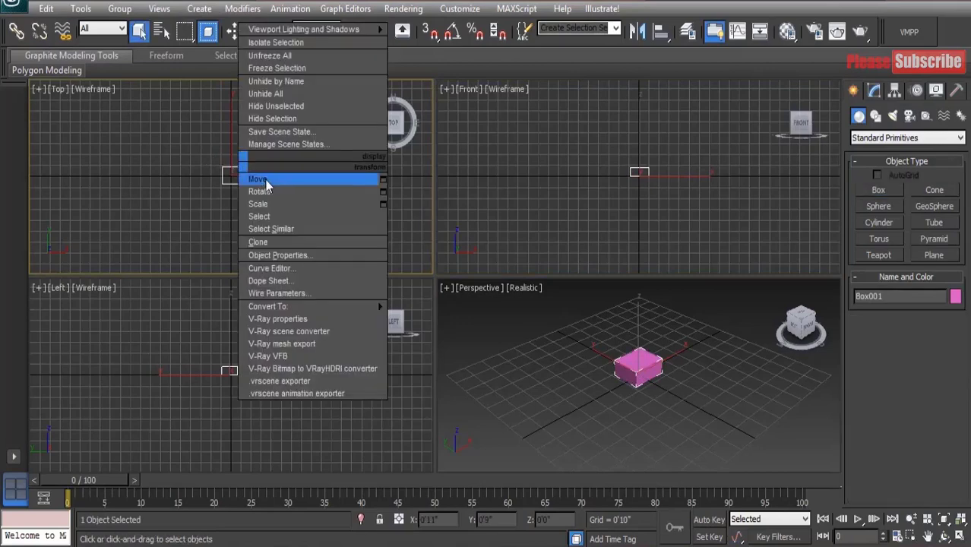
click(264, 177)
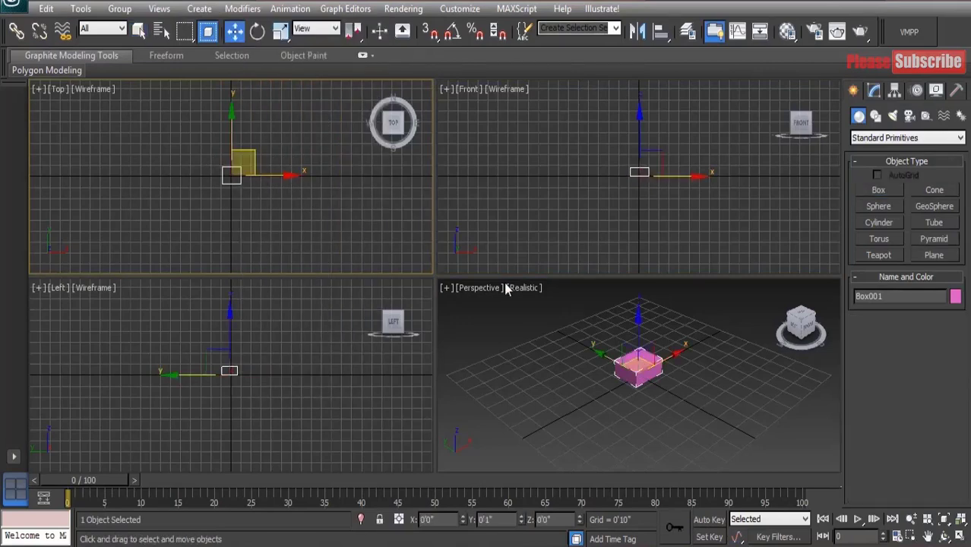
Step: Set the box's length, width and height to 1'0" each
click(875, 91)
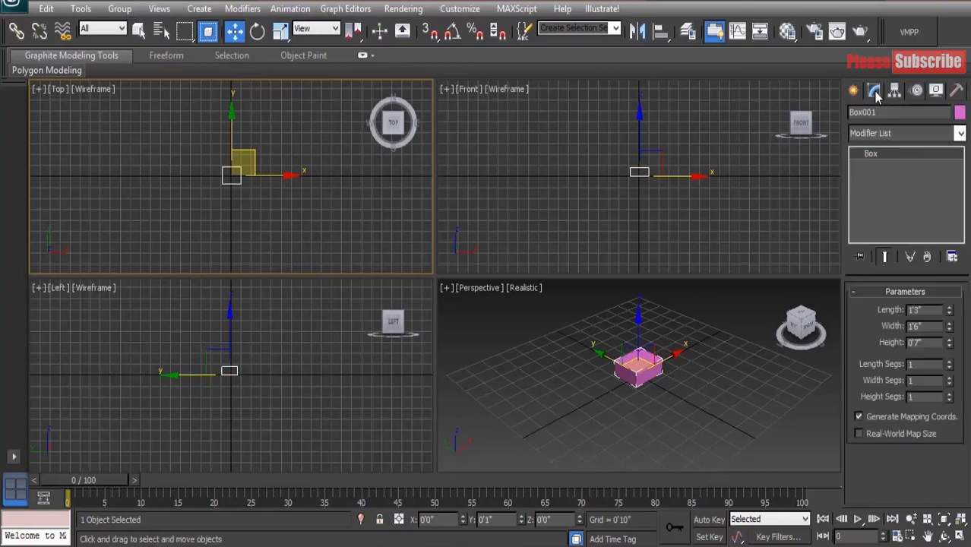
double_click(925, 310)
text(1)
key(Tab)
text(1)
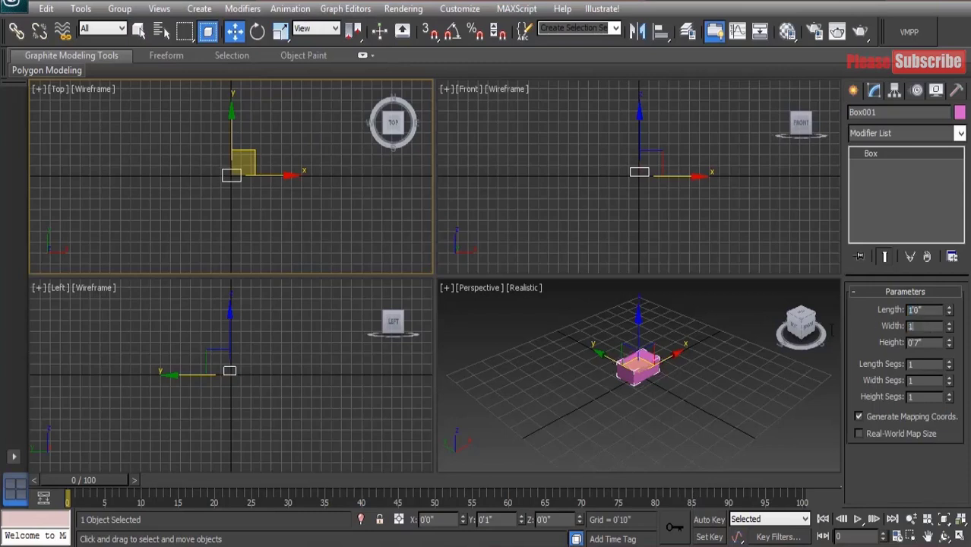
key(Tab)
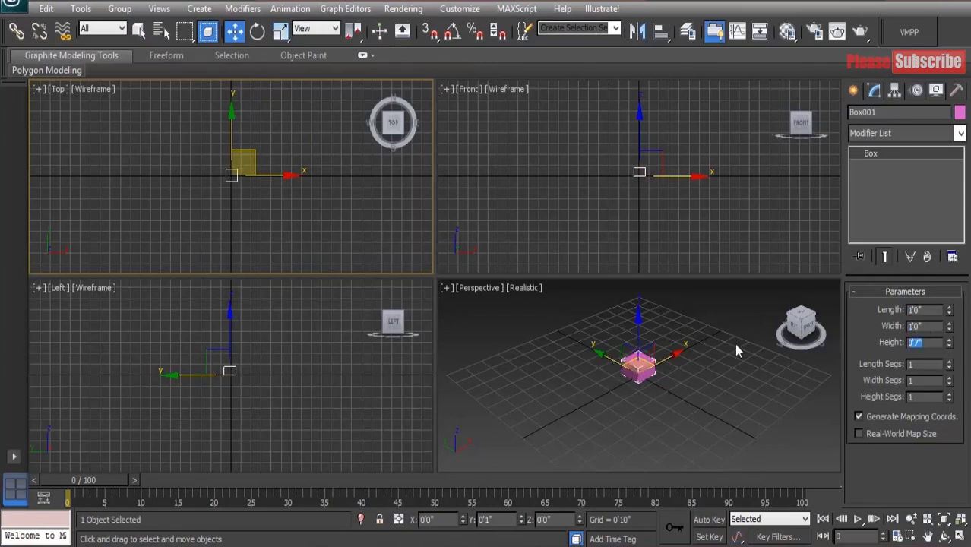
text(1)
key(Return)
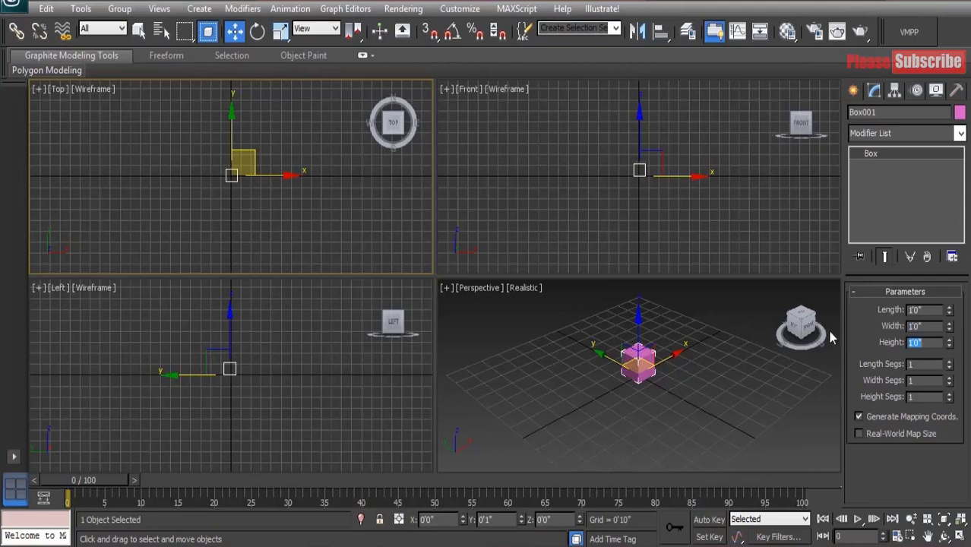
Step: Maximize the Perspective viewport and open the Array settings for the box
mouse_move(652, 374)
middle_down()
mouse_move(653, 395)
mouse_move(656, 383)
middle_up()
middle_drag(263, 213, 246, 201)
middle_drag(639, 405, 640, 398)
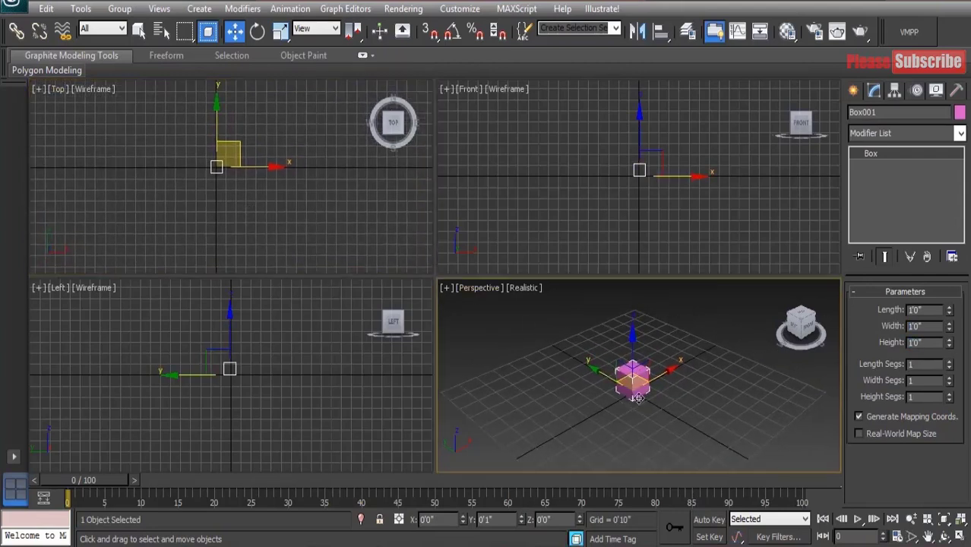
click(961, 537)
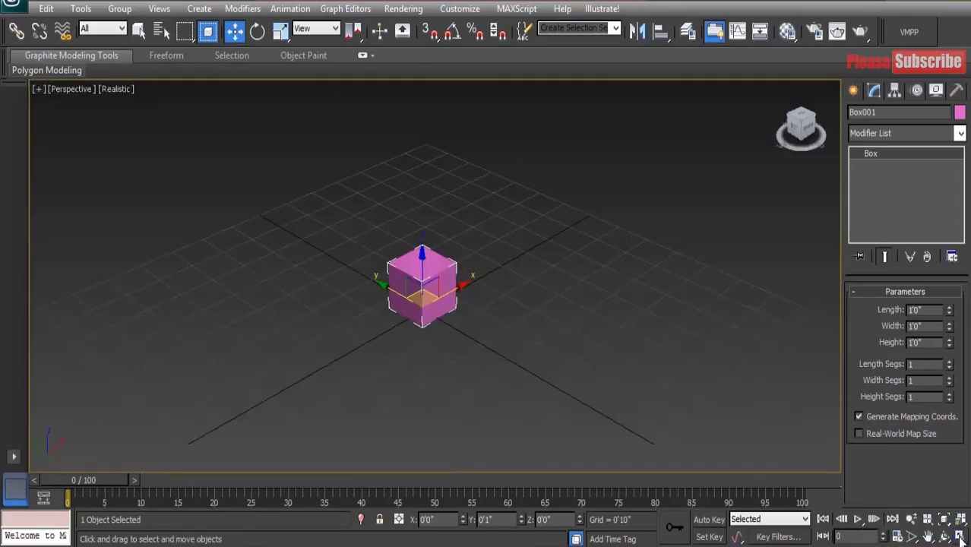
scroll(545, 314, up, 3)
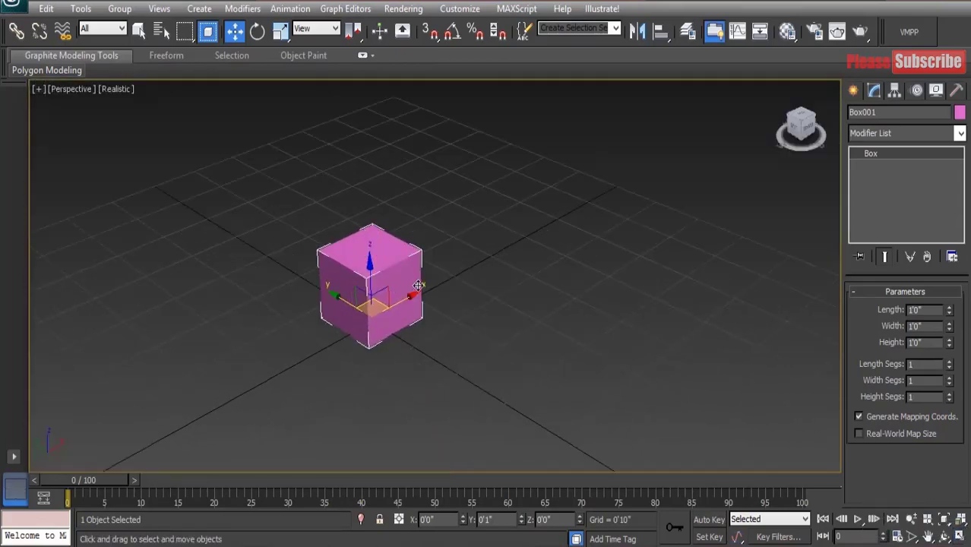
middle_drag(384, 295, 361, 292)
scroll(380, 294, down, 3)
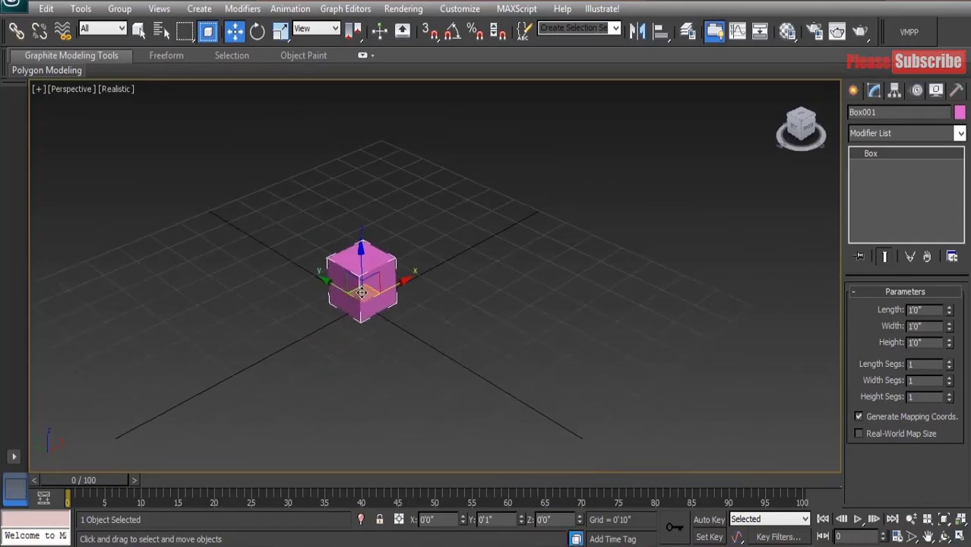
click(81, 8)
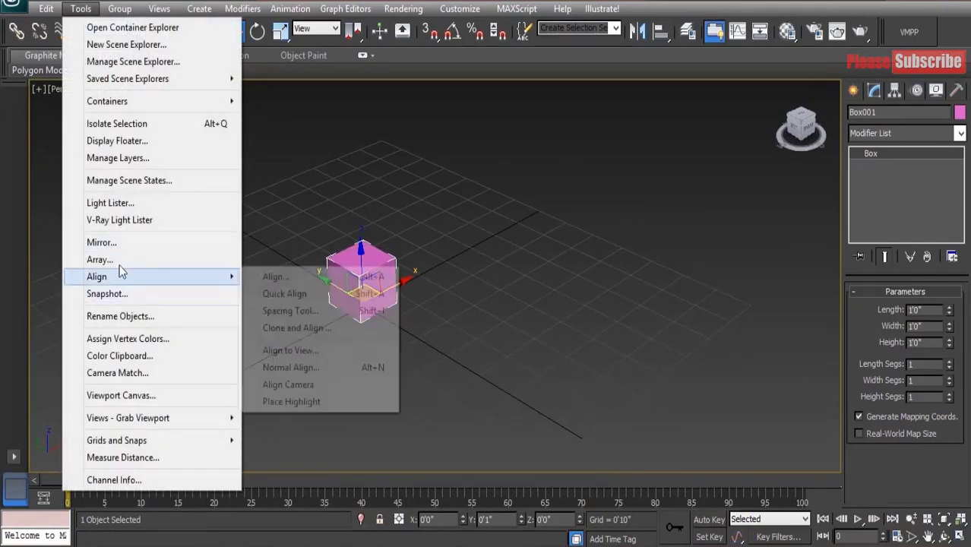
click(120, 263)
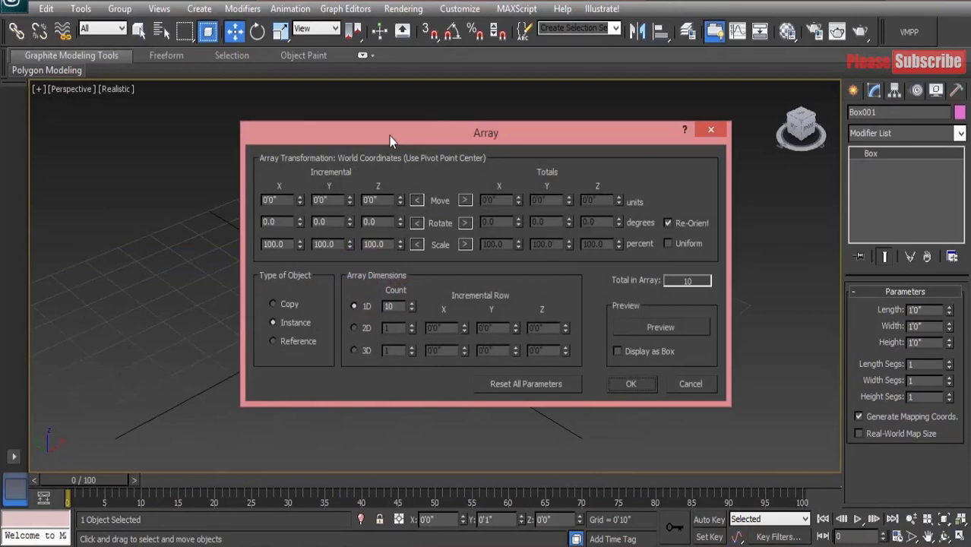
Step: Move the Array dialog clear of the box and set the 1D count to 5
drag(562, 140, 658, 73)
middle_drag(351, 238, 327, 241)
drag(567, 74, 551, 73)
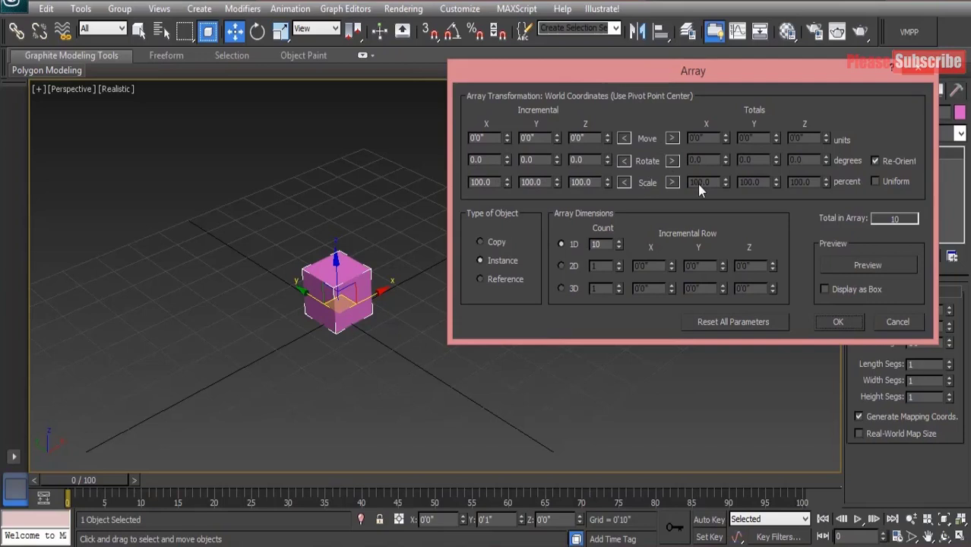
drag(647, 75, 640, 98)
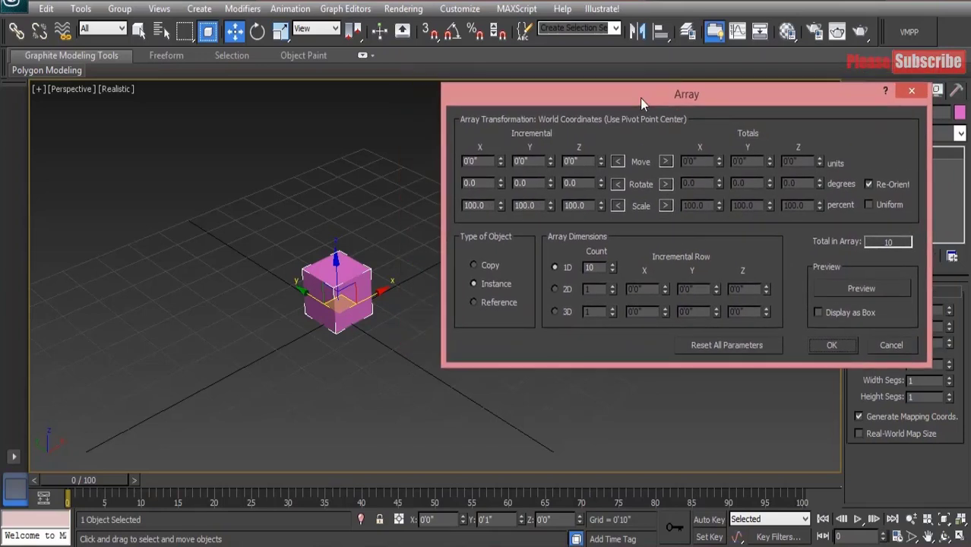
double_click(599, 267)
text(5)
key(Return)
drag(675, 108, 648, 61)
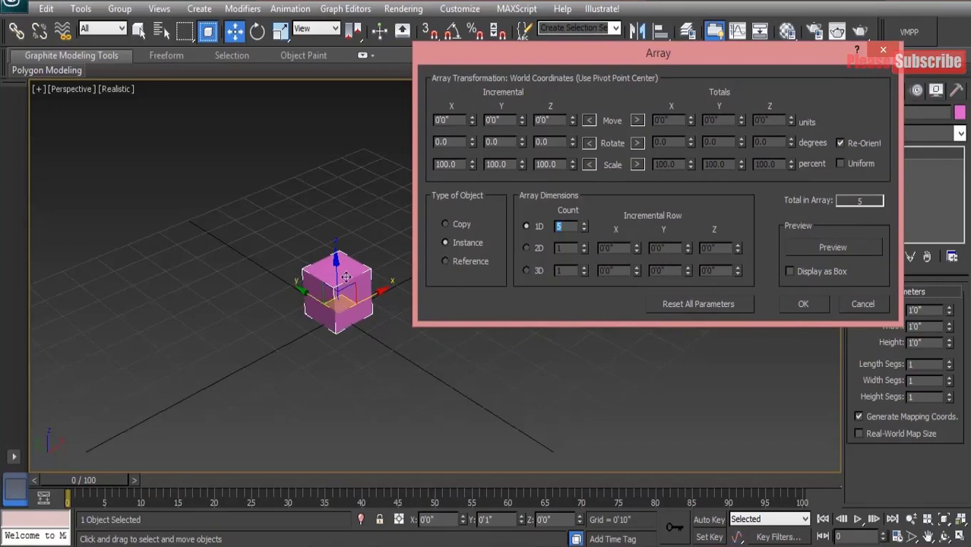
Step: Place the Array dialog clear of the box and turn on the array preview
drag(566, 59, 632, 168)
middle_drag(396, 296, 279, 298)
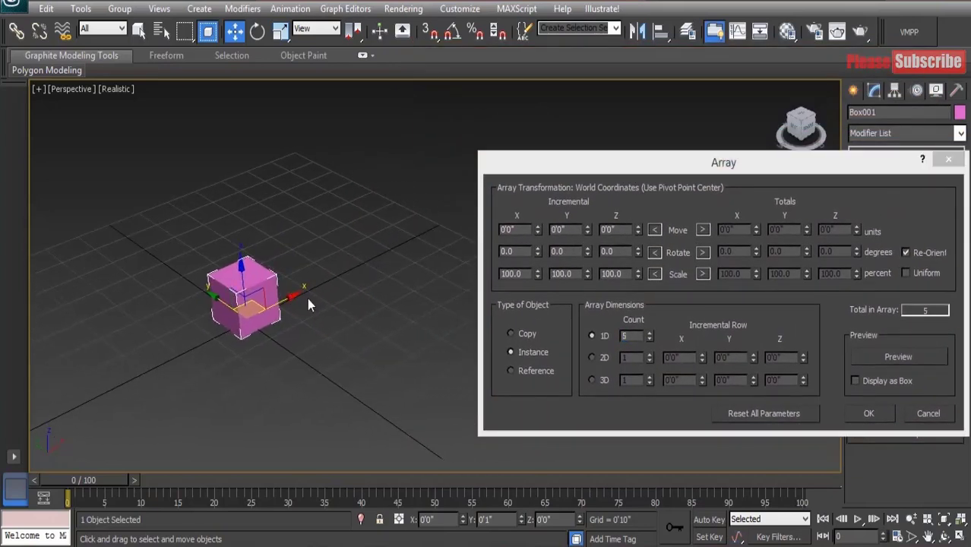
drag(623, 162, 593, 151)
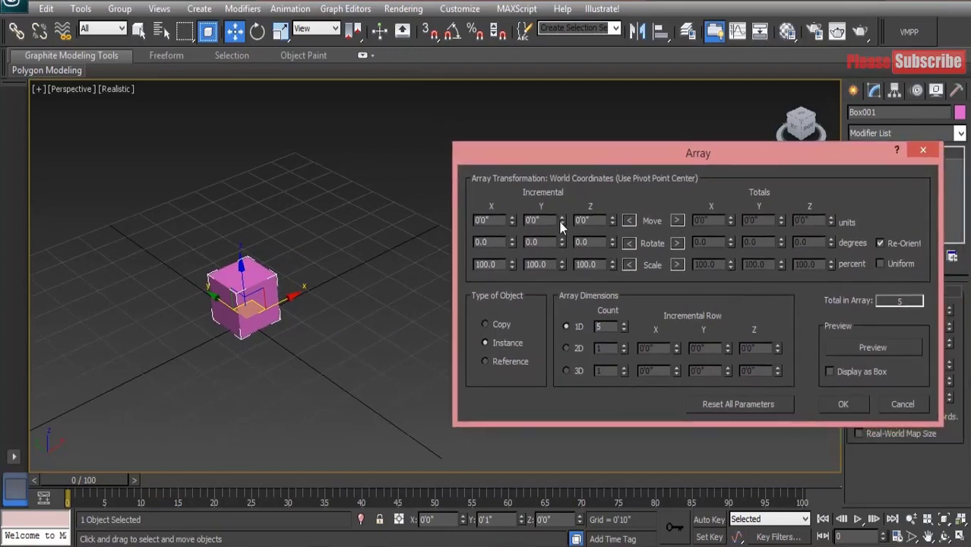
click(867, 352)
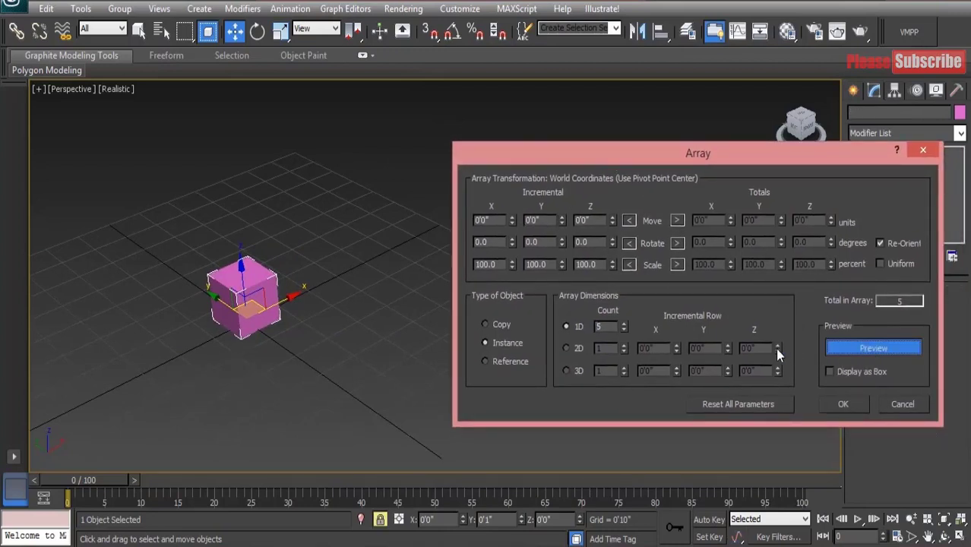
Step: Try an incremental Y move of 0'6" for the array and reset it to 0
mouse_move(562, 223)
mouse_down()
mouse_move(559, 203)
mouse_move(559, 218)
mouse_up()
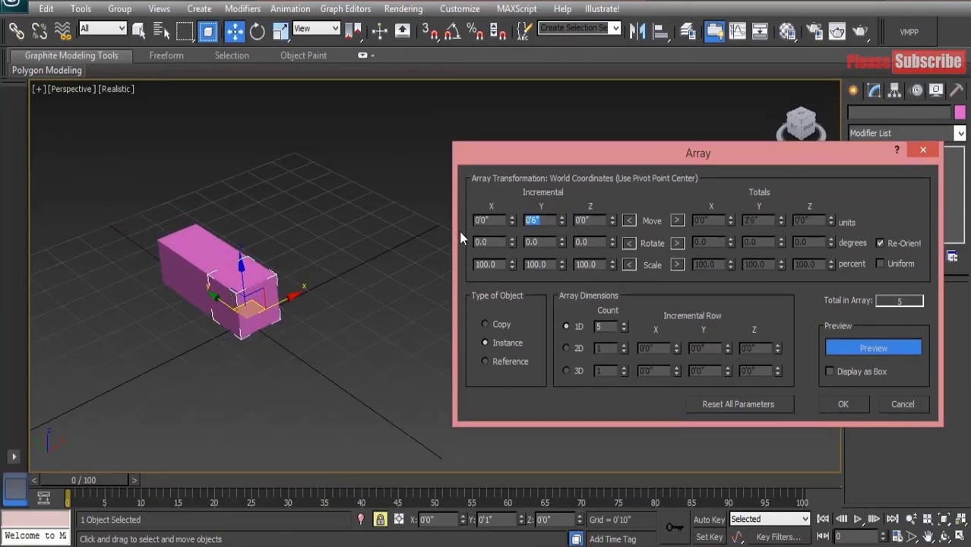
text(0)
key(Return)
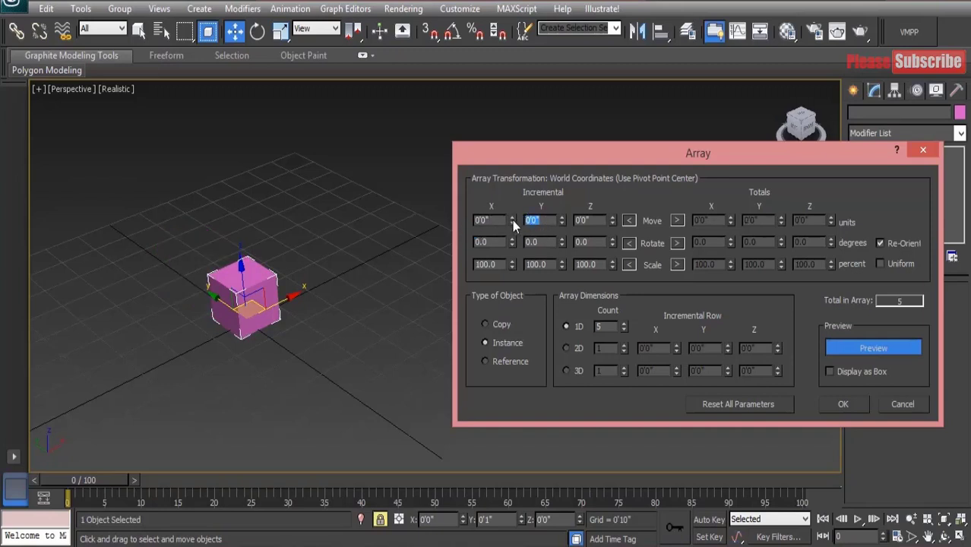
Step: Set the array's incremental X move to 2'10" and shift the dialog off the previewed boxes
drag(511, 222, 524, 194)
drag(554, 157, 589, 135)
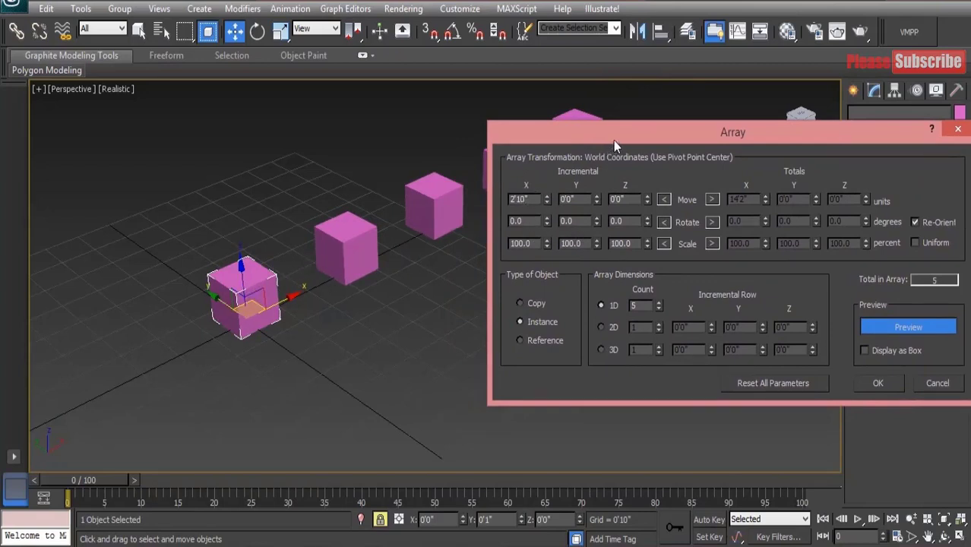
drag(614, 140, 534, 267)
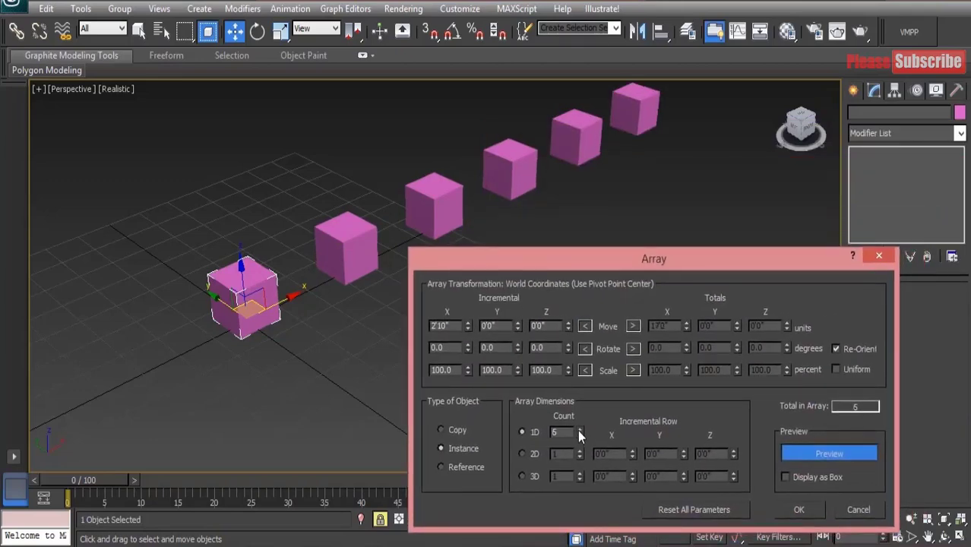
Step: Reduce the array's 1D count to 3 and reposition the dialog
double_click(580, 431)
click(580, 436)
double_click(580, 437)
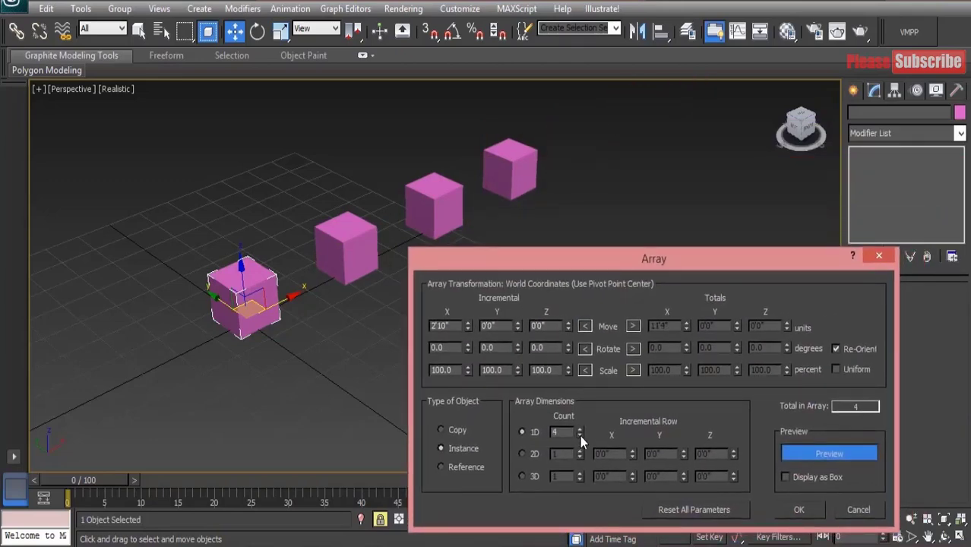
click(580, 437)
drag(594, 257, 650, 103)
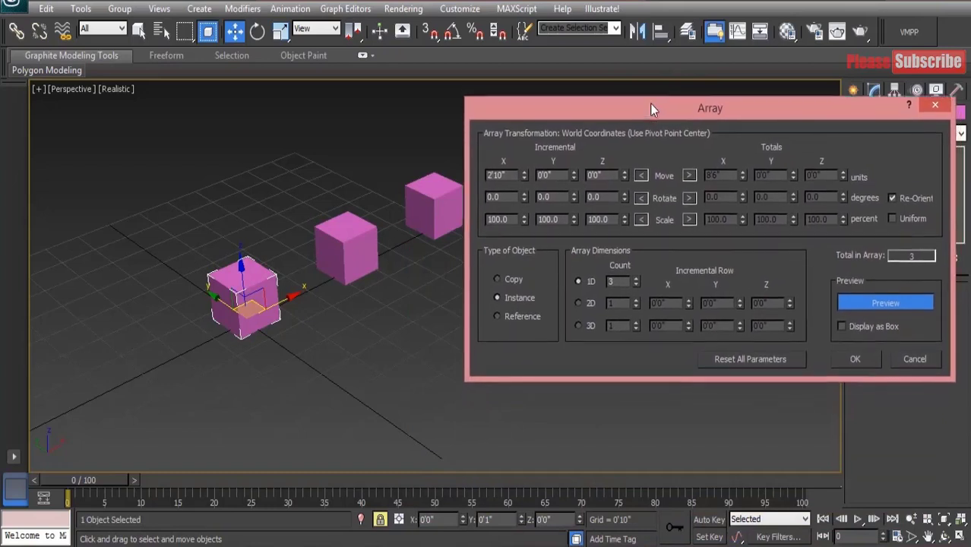
Step: Make the array 2D with a count of 3 and an incremental row Y offset of 2'9"
click(579, 298)
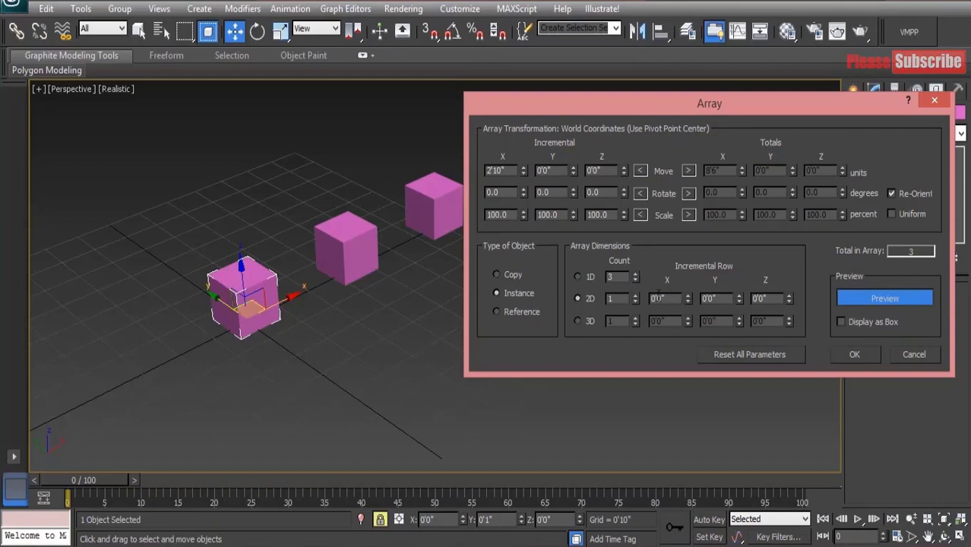
click(635, 296)
click(636, 295)
drag(743, 301, 740, 268)
scroll(355, 304, down, 5)
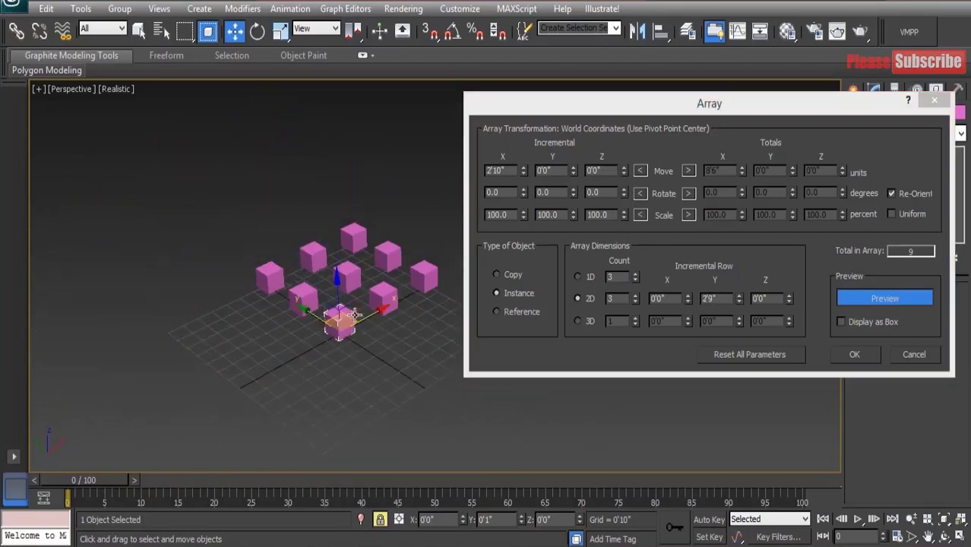
middle_drag(354, 314, 331, 325)
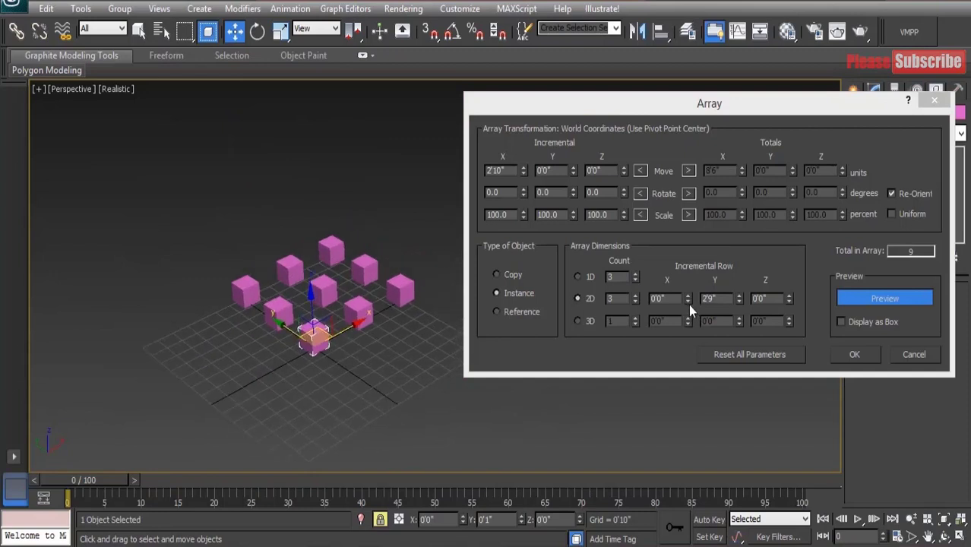
Step: Make the array 3D with a count of 4 and an incremental row Z offset of 2'9"
click(581, 320)
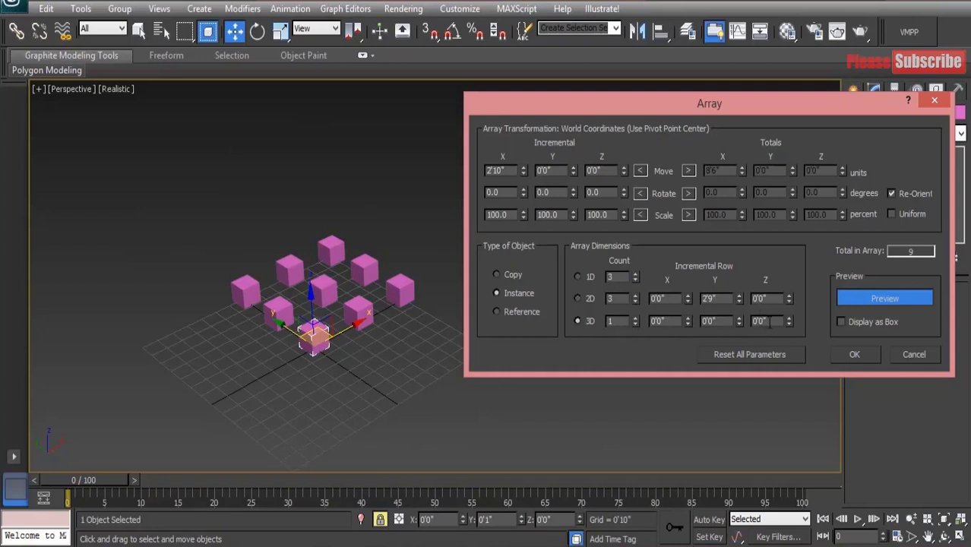
drag(764, 321, 729, 324)
text(1'5)
key(Return)
drag(790, 261, 794, 296)
click(634, 318)
click(635, 318)
click(634, 318)
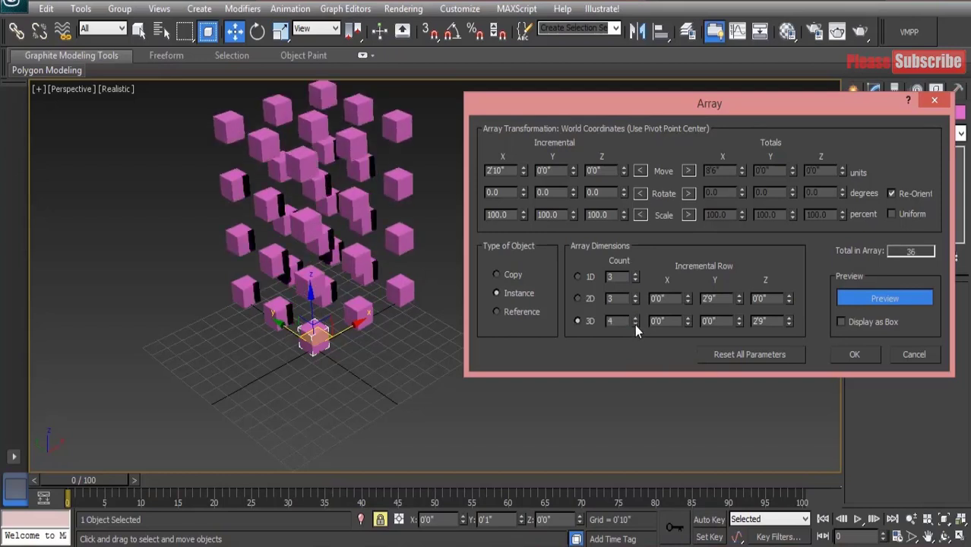
Step: Try different 1D counts in the array preview, settle on 5 and create the array
click(635, 274)
click(635, 274)
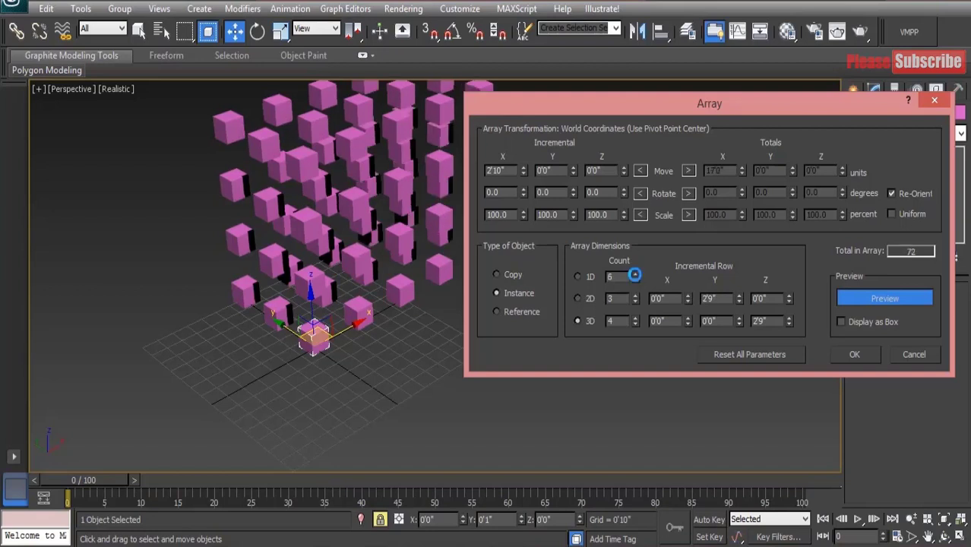
click(635, 274)
click(635, 280)
click(635, 280)
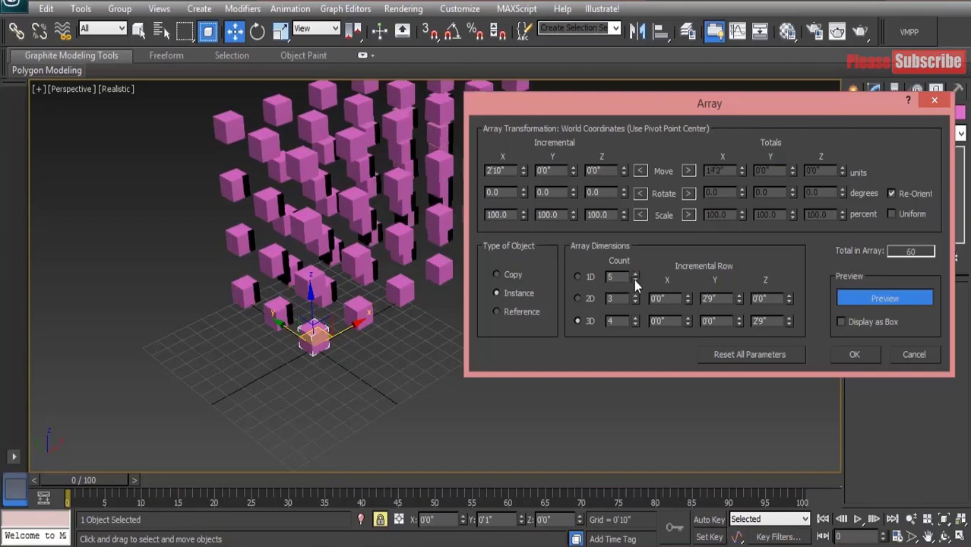
click(636, 280)
click(635, 281)
click(635, 280)
click(635, 274)
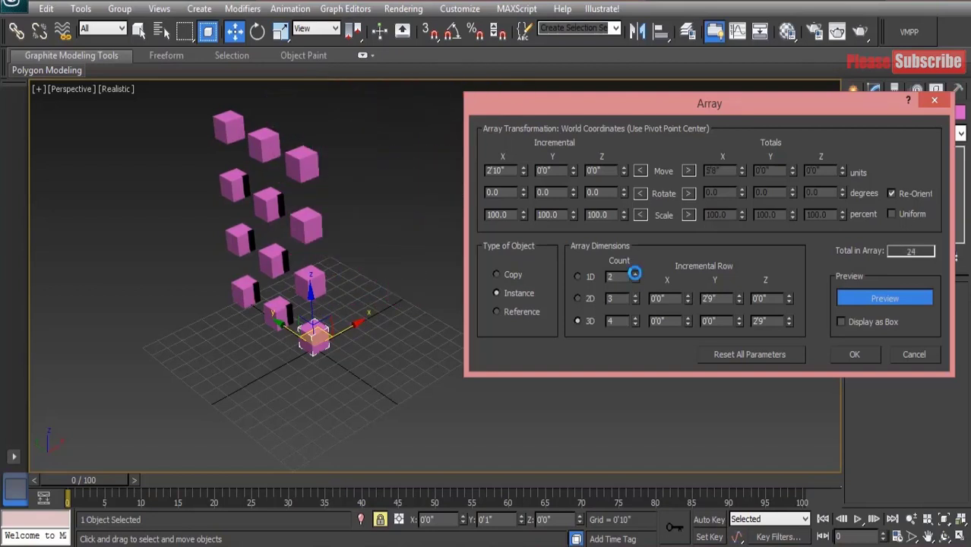
click(635, 273)
click(636, 274)
click(636, 273)
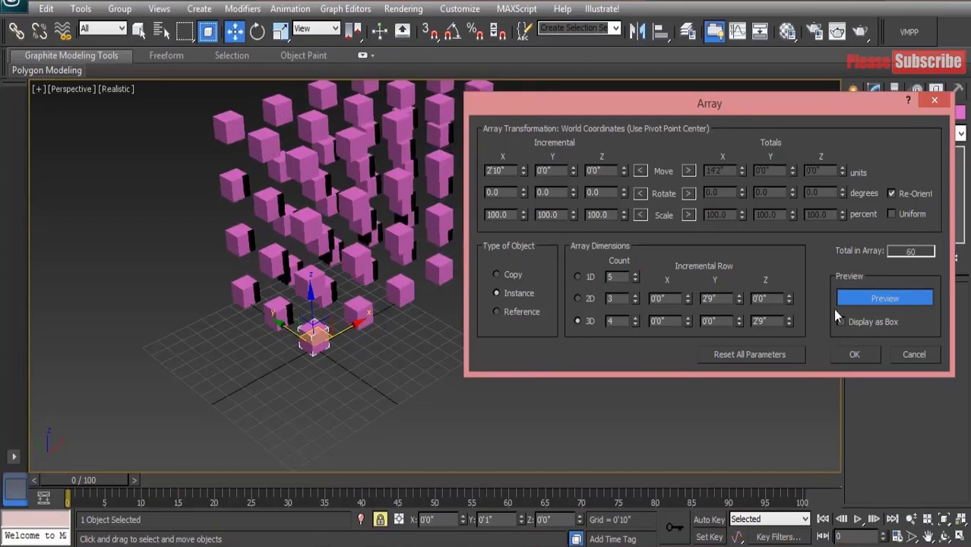
drag(734, 114, 640, 165)
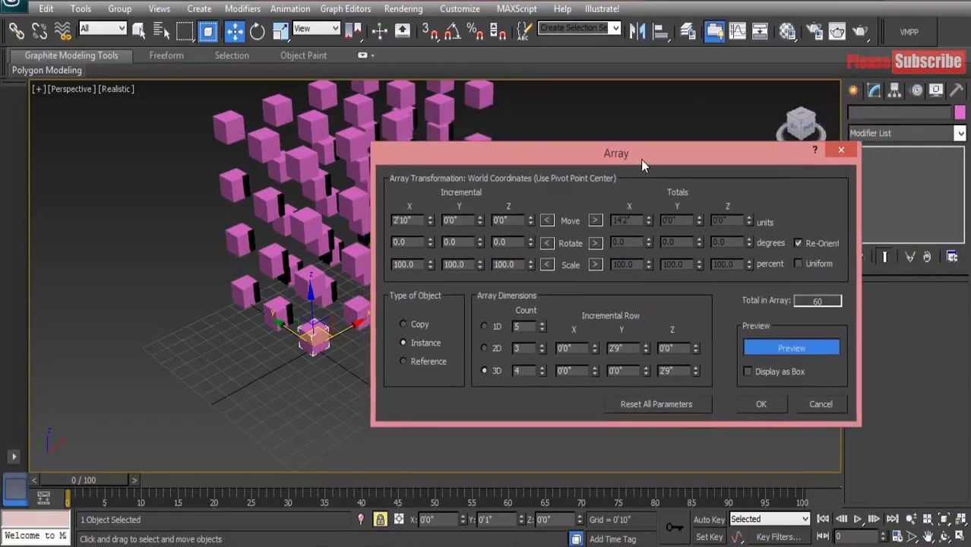
click(761, 405)
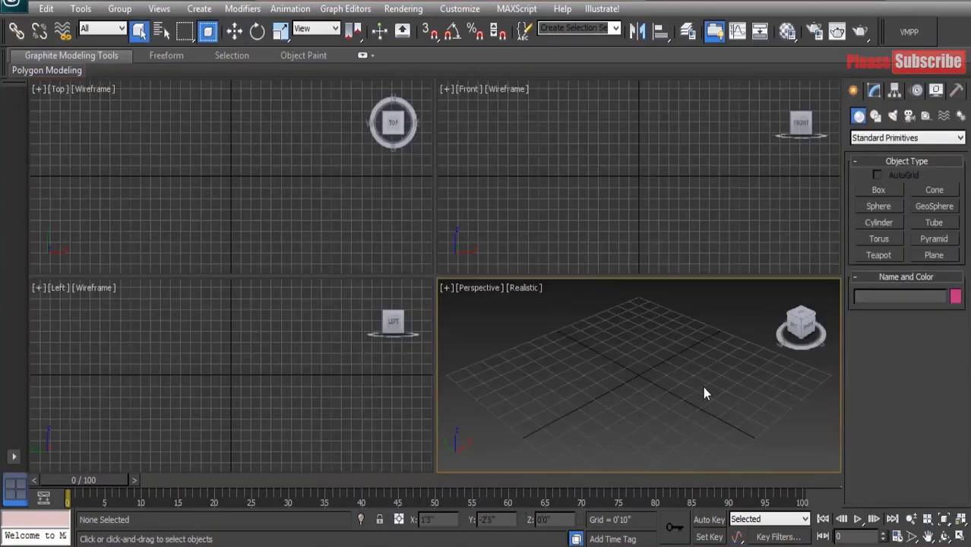
Step: Find and open Paint with a blank canvas
click(591, 198)
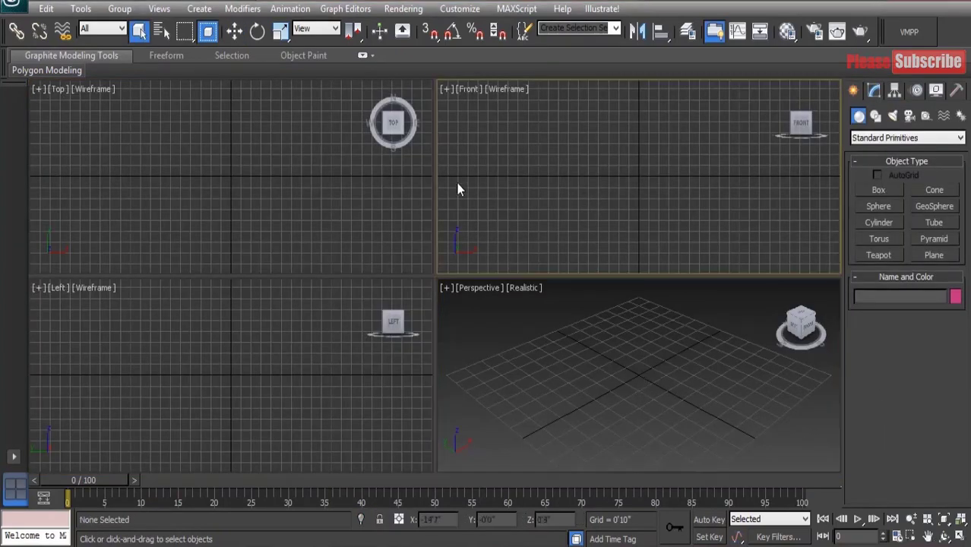
click(168, 152)
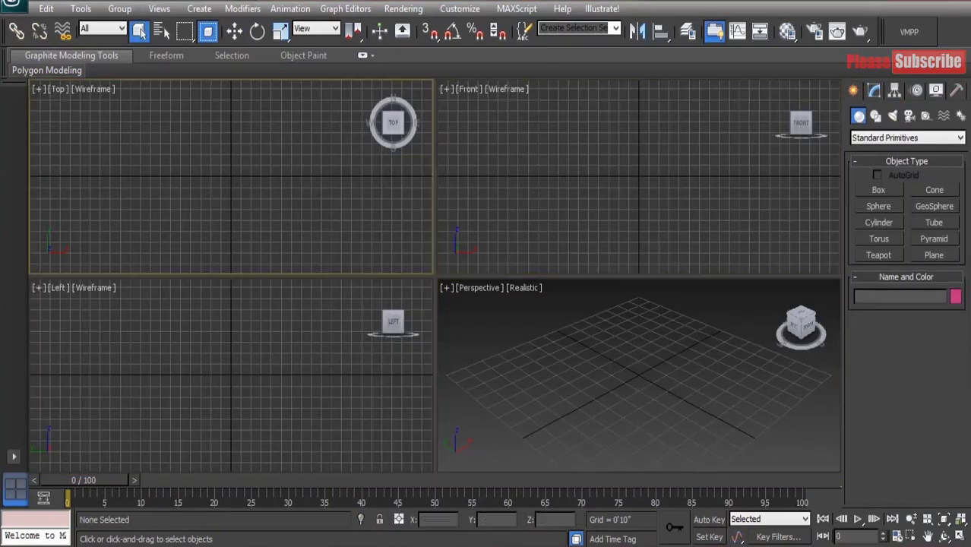
key(super)
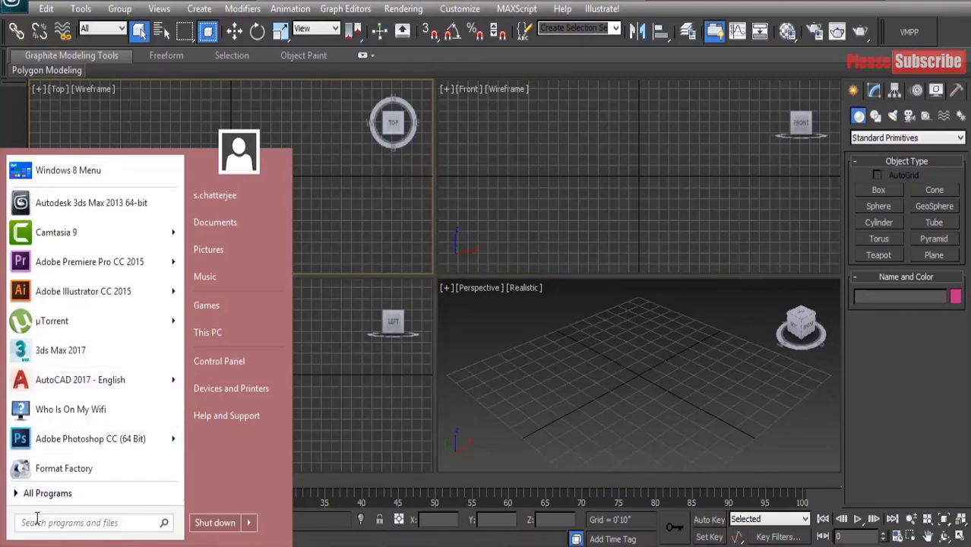
text(PAINT)
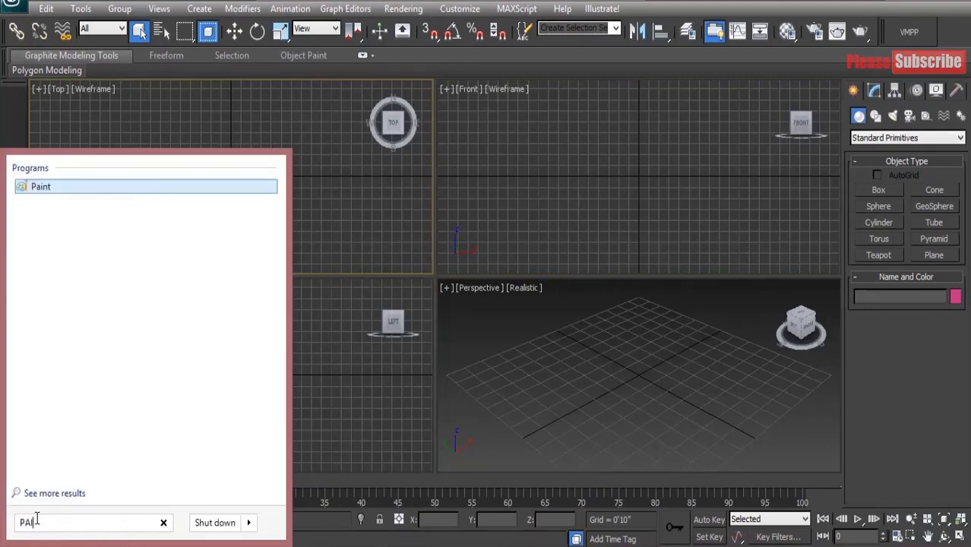
click(40, 187)
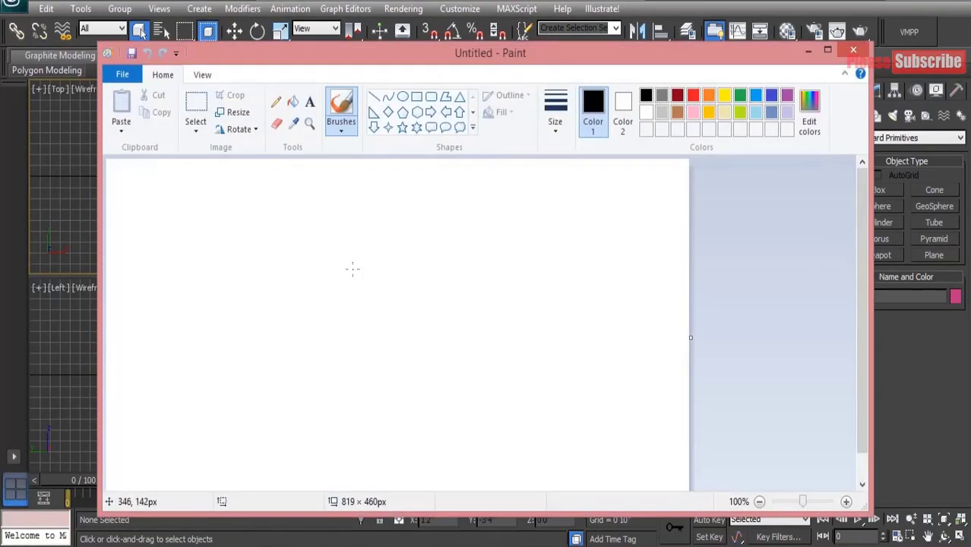
Step: Sketch a round shape ringed by seven small squares in Paint, and return to 3ds Max
mouse_move(352, 267)
mouse_down()
mouse_move(370, 249)
mouse_move(406, 308)
mouse_move(353, 312)
mouse_move(352, 267)
mouse_move(363, 250)
mouse_up()
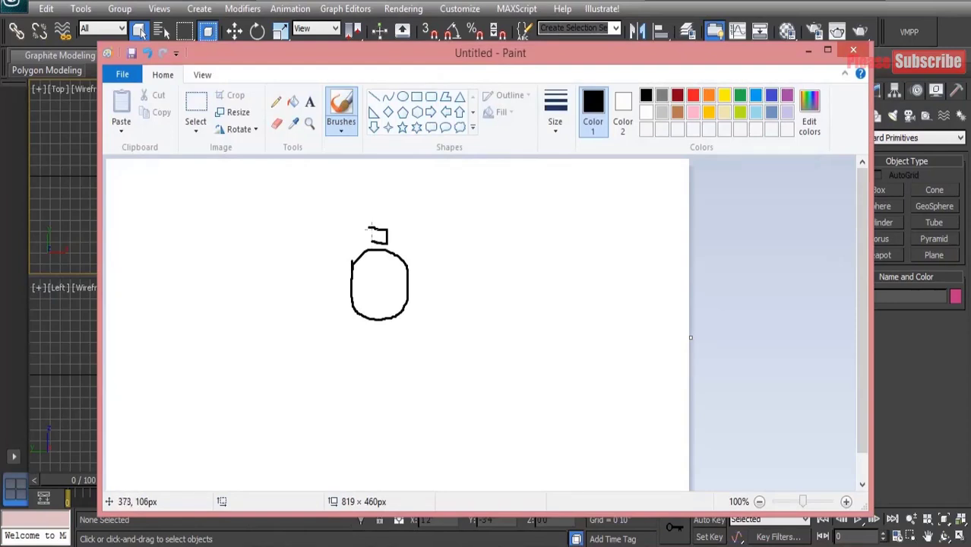
mouse_move(413, 250)
mouse_down()
mouse_move(430, 256)
mouse_move(416, 271)
mouse_move(413, 247)
mouse_up()
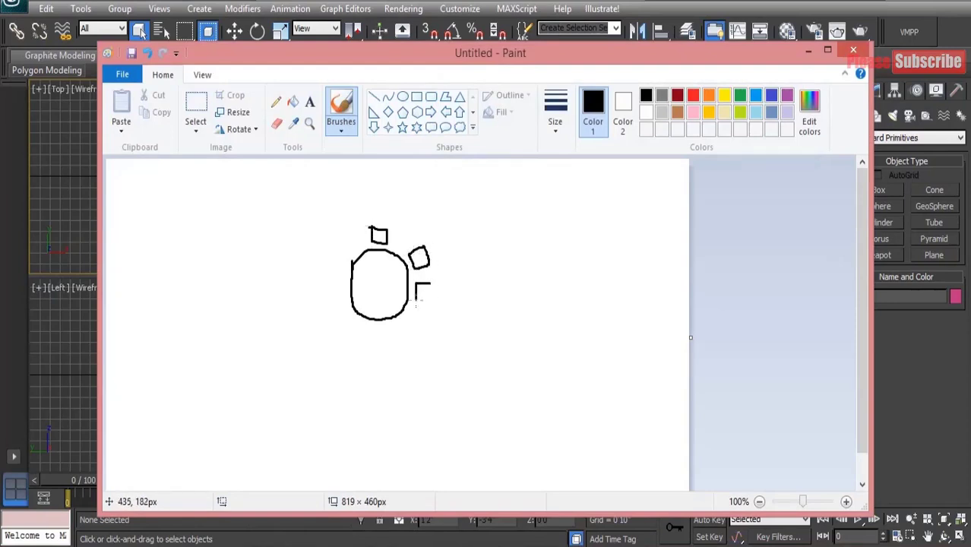
mouse_move(408, 324)
mouse_down()
mouse_move(391, 335)
mouse_move(397, 341)
mouse_move(406, 324)
mouse_move(343, 329)
mouse_move(345, 345)
mouse_move(363, 321)
mouse_up()
drag(330, 286, 338, 304)
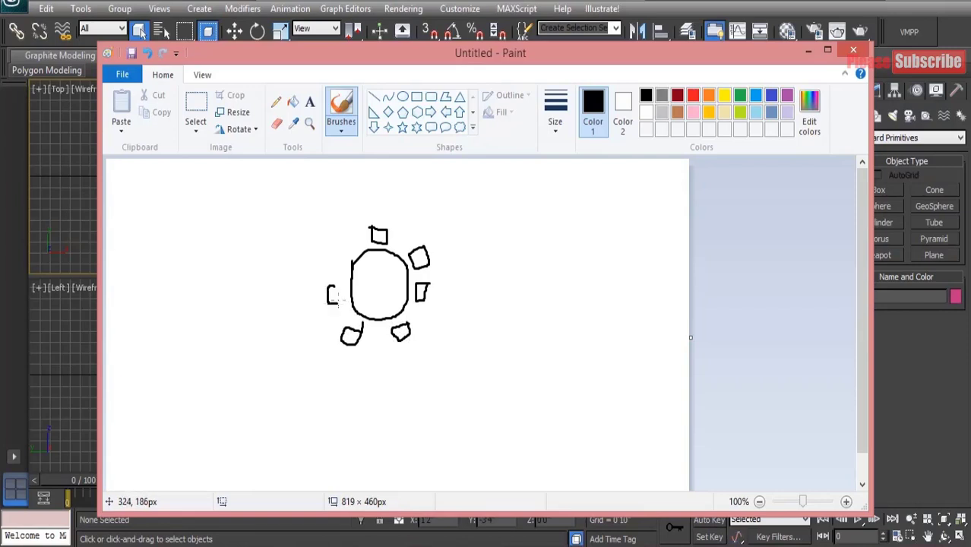
mouse_move(345, 247)
mouse_down()
mouse_move(333, 240)
mouse_move(327, 263)
mouse_move(350, 240)
mouse_up()
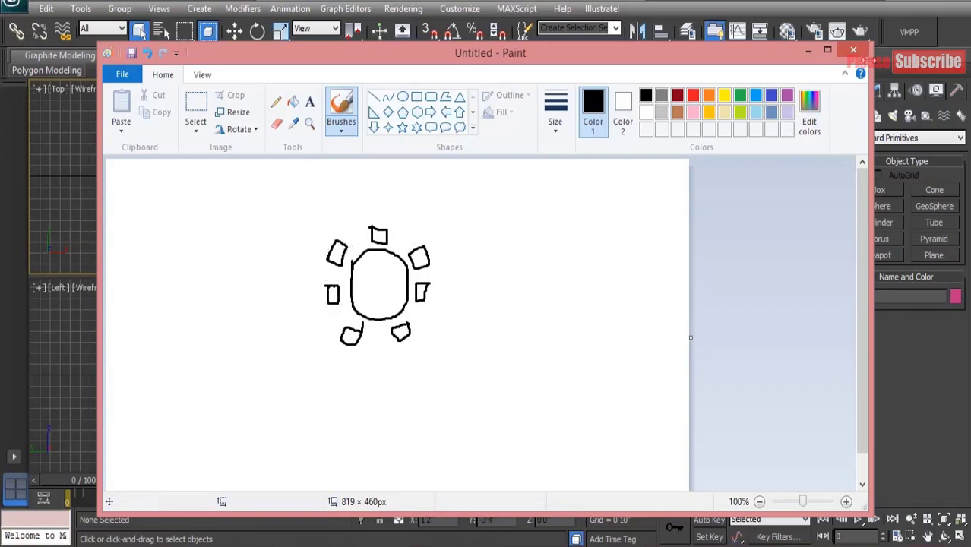
click(809, 51)
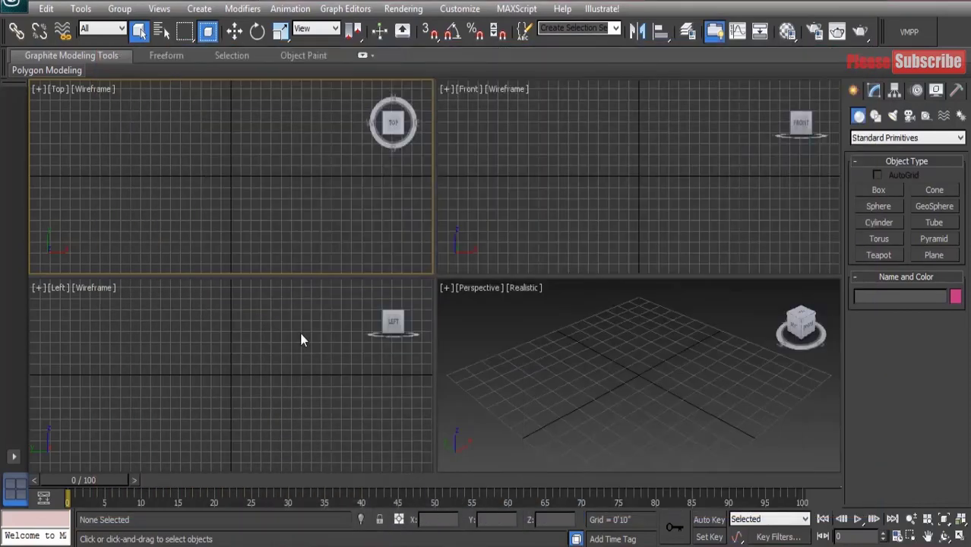
Step: Create a short, wide cylinder in the Top view, up and to the side of the origin
click(877, 223)
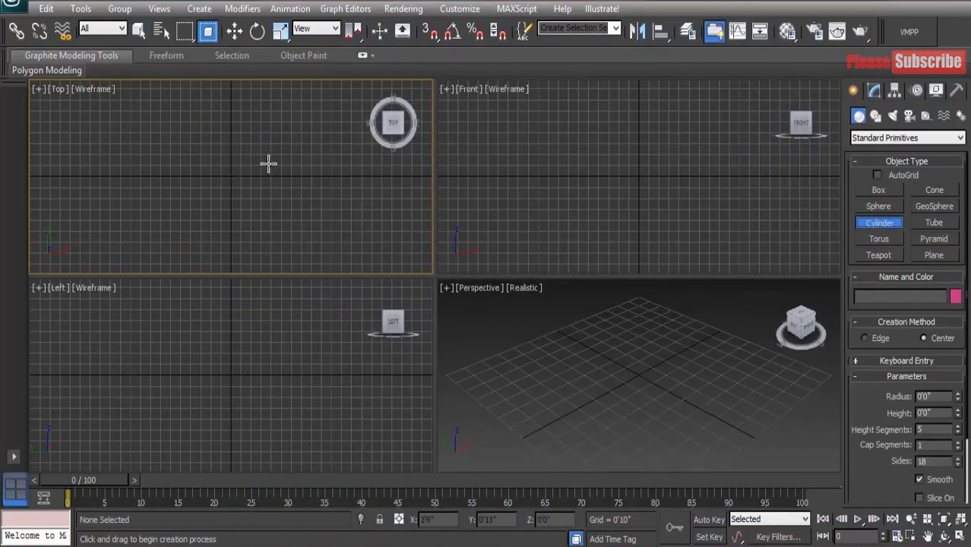
middle_drag(268, 164, 228, 216)
drag(241, 183, 245, 199)
click(243, 182)
middle_drag(682, 335, 644, 422)
scroll(645, 395, up, 2)
Step: Create a box about 0'3" long and 0'8" wide just above the cylinder in the Top view, and activate the Perspective view
click(878, 190)
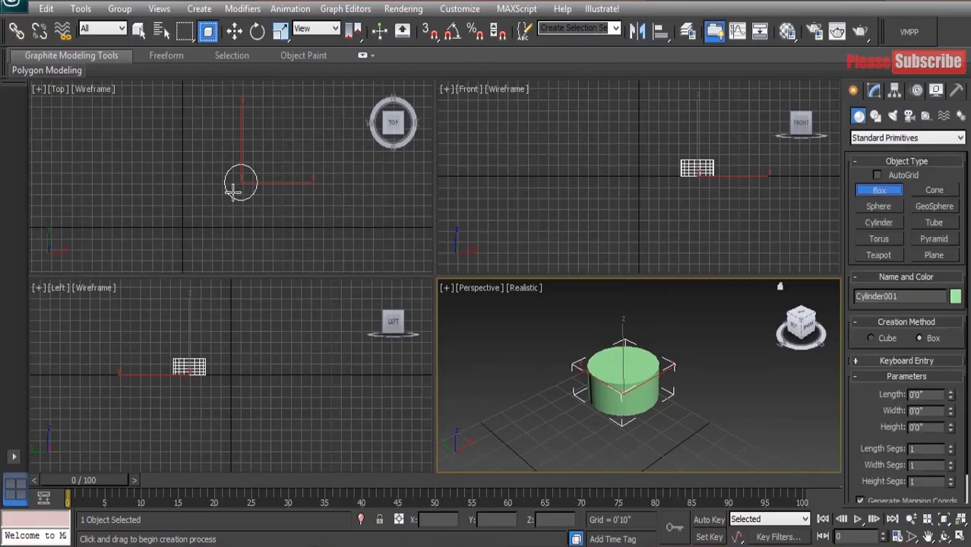
middle_drag(233, 192, 256, 178)
scroll(256, 183, up, 3)
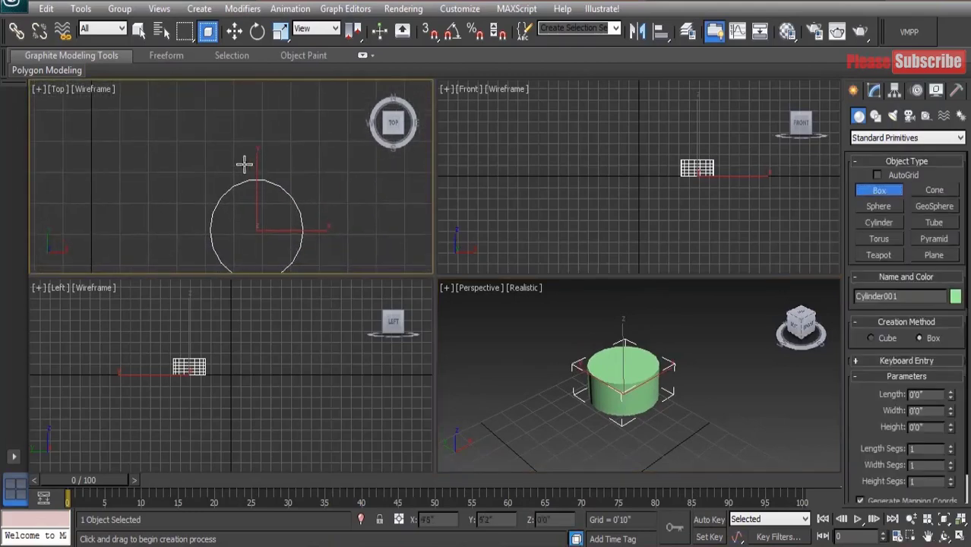
drag(244, 163, 269, 174)
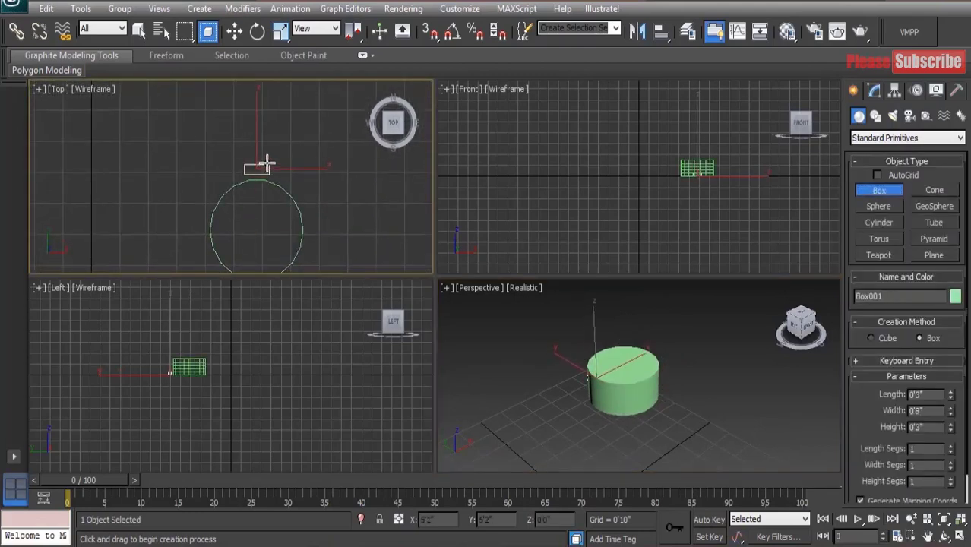
click(266, 132)
right_click(310, 193)
right_click(618, 378)
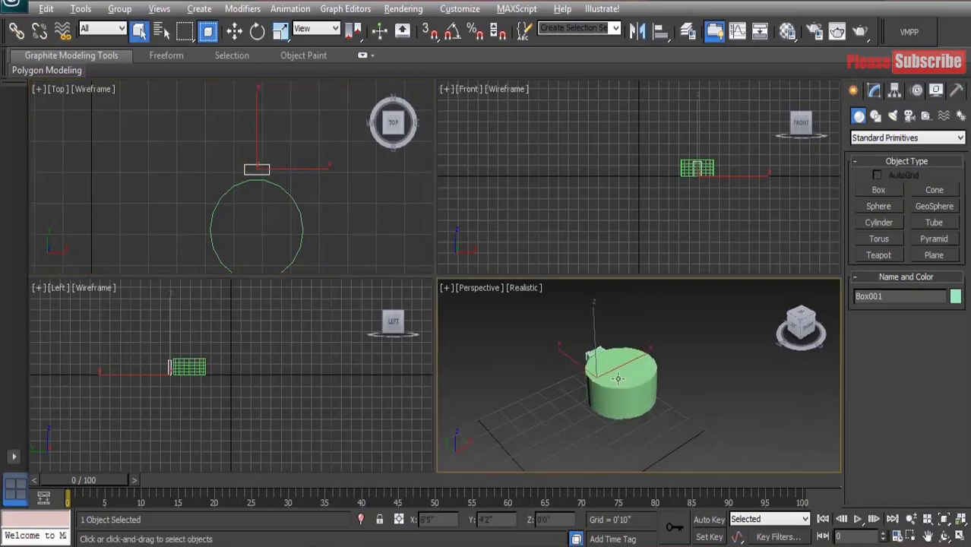
Step: Pick the cylinder as the box's reference coordinate system and use the transform coordinate center, keeping the box selected in the Top view
mouse_move(618, 378)
alt+middle_down()
mouse_move(462, 373)
mouse_move(560, 364)
mouse_move(636, 380)
alt+middle_up()
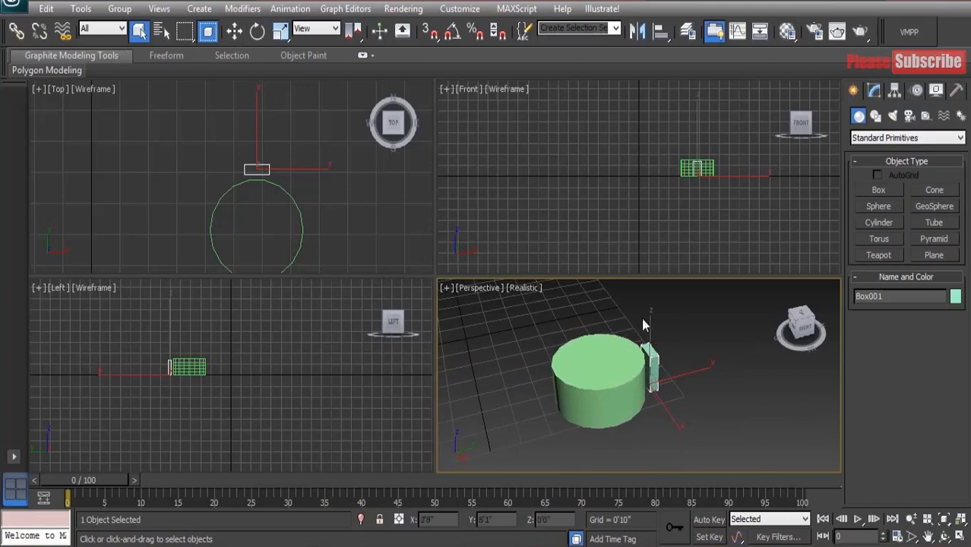
right_click(279, 146)
right_click(280, 144)
click(303, 162)
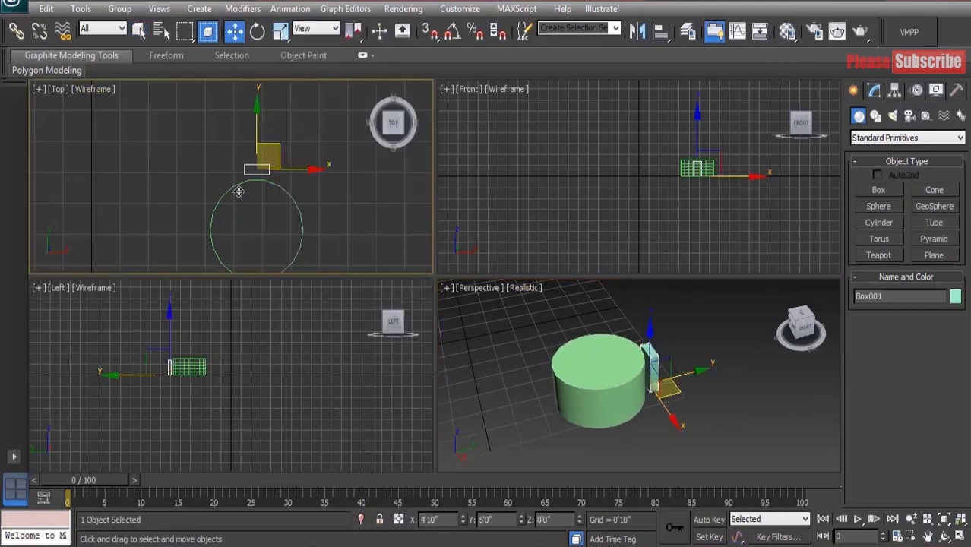
middle_drag(239, 191, 254, 125)
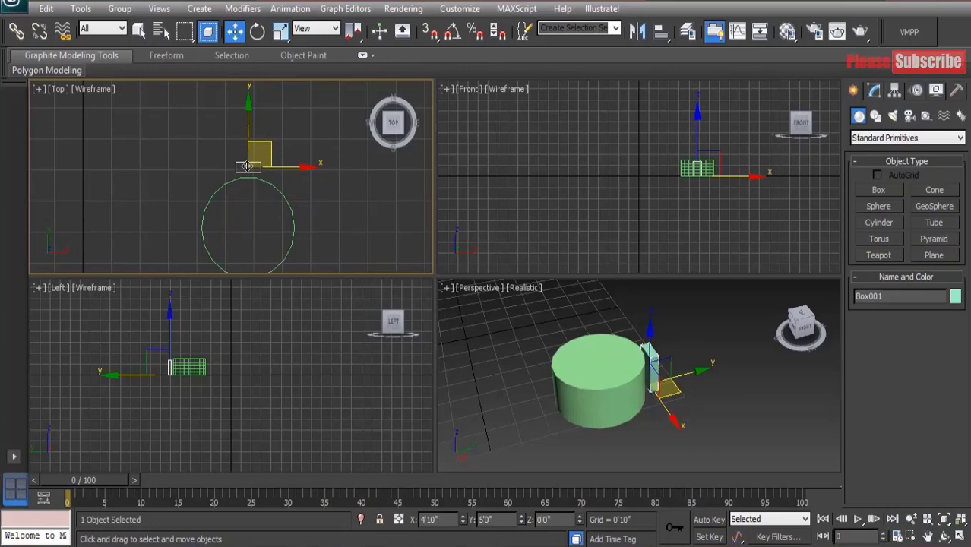
click(308, 29)
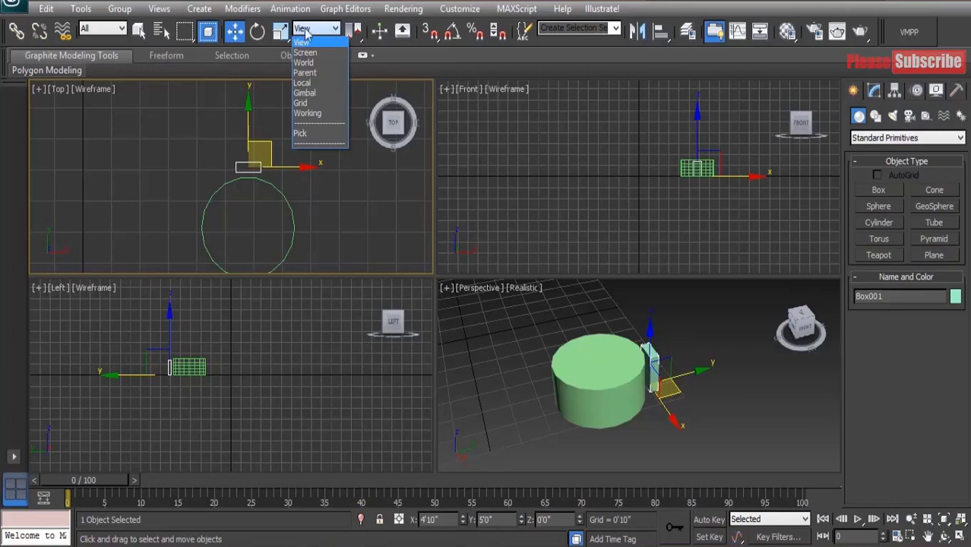
click(301, 134)
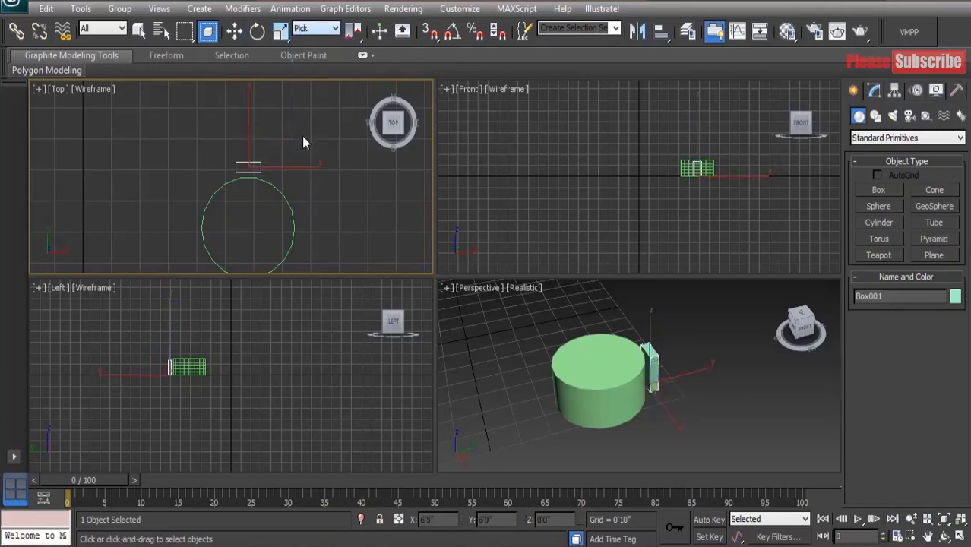
click(287, 203)
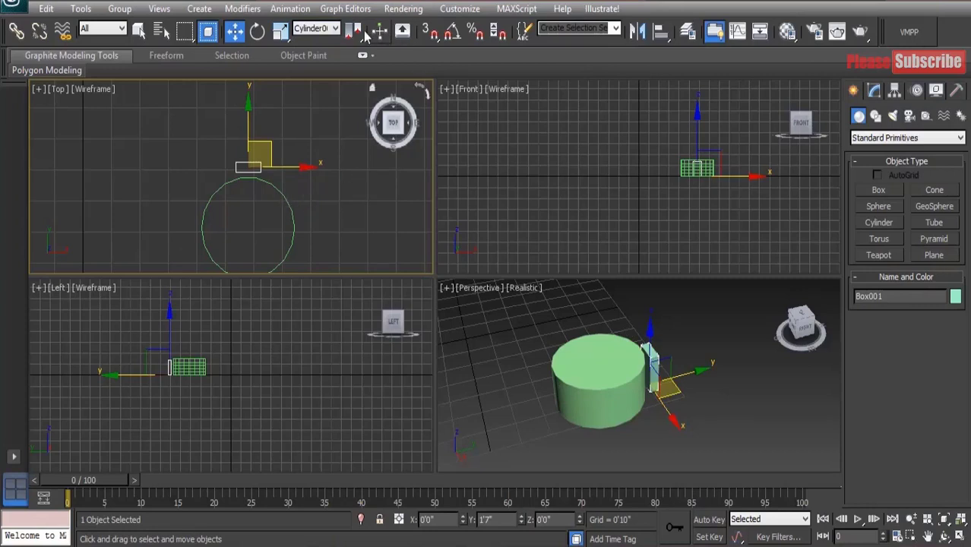
drag(354, 31, 354, 105)
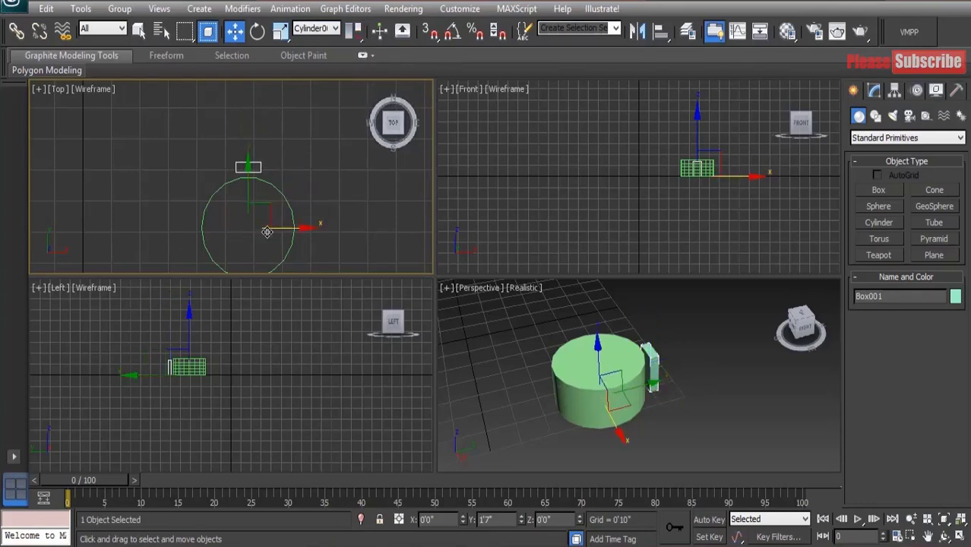
click(259, 168)
click(260, 168)
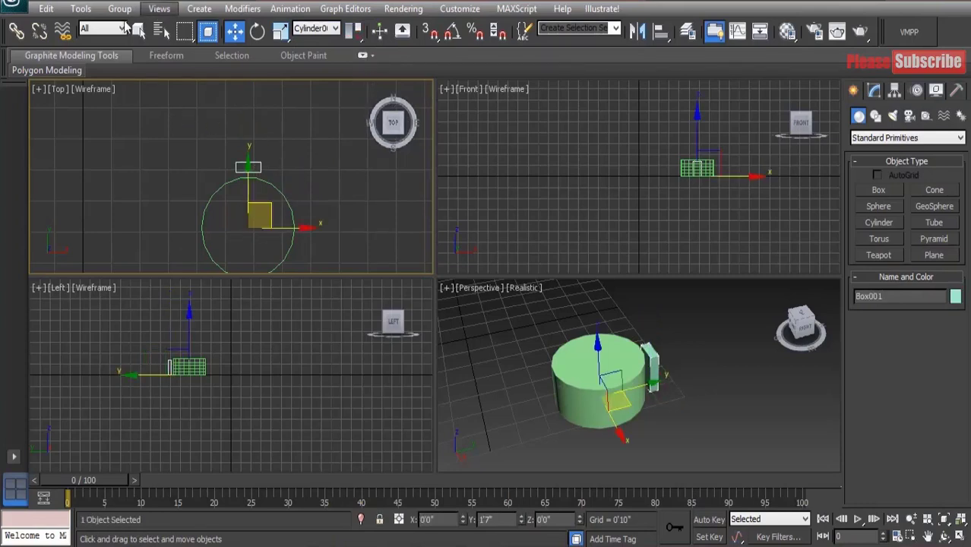
Step: Open Array for the box, set a 360-degree total Z rotation with a 1D count of 5, and preview it
click(85, 10)
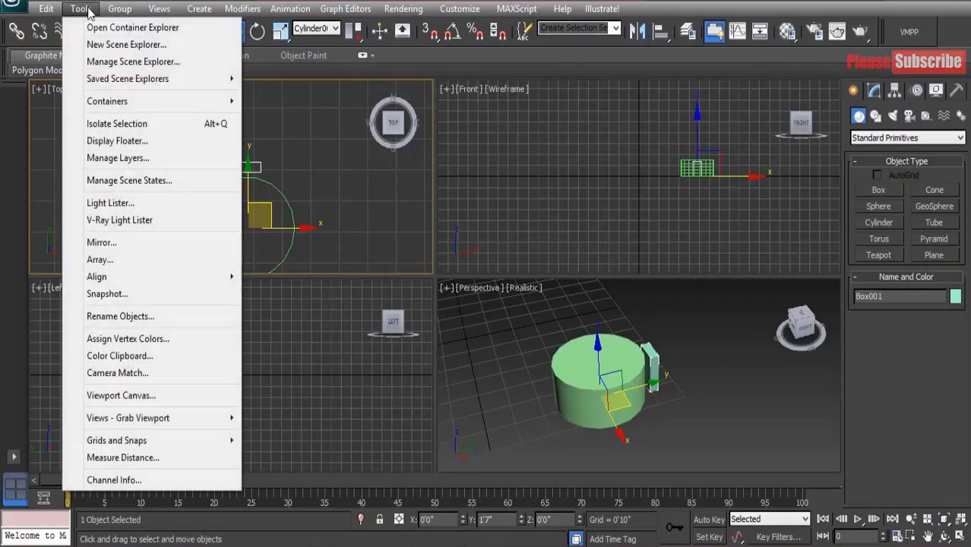
click(116, 260)
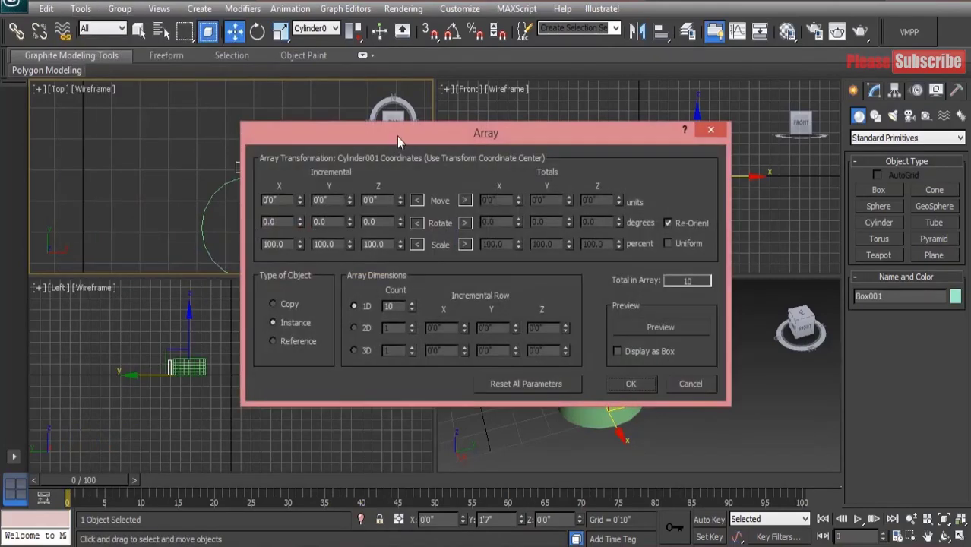
drag(401, 86, 560, 106)
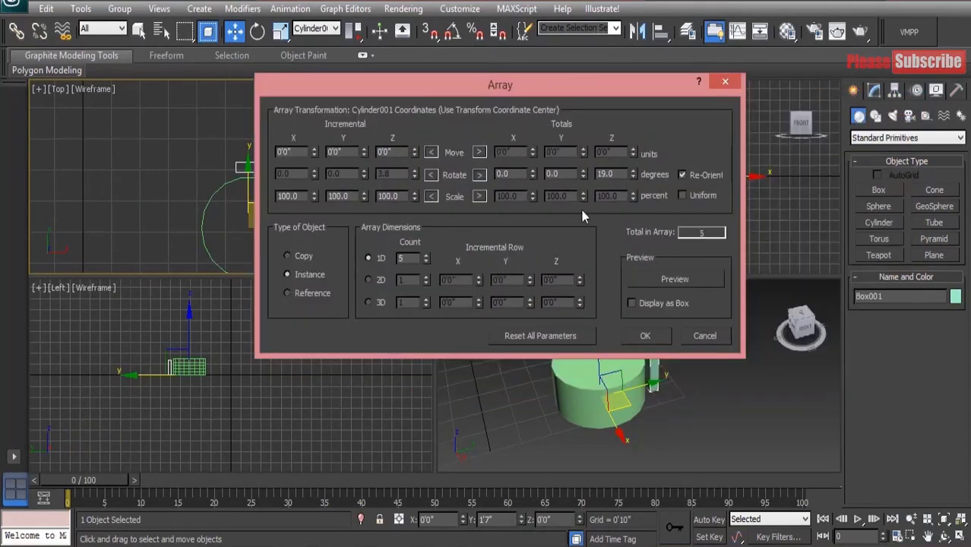
double_click(608, 175)
drag(561, 91, 529, 86)
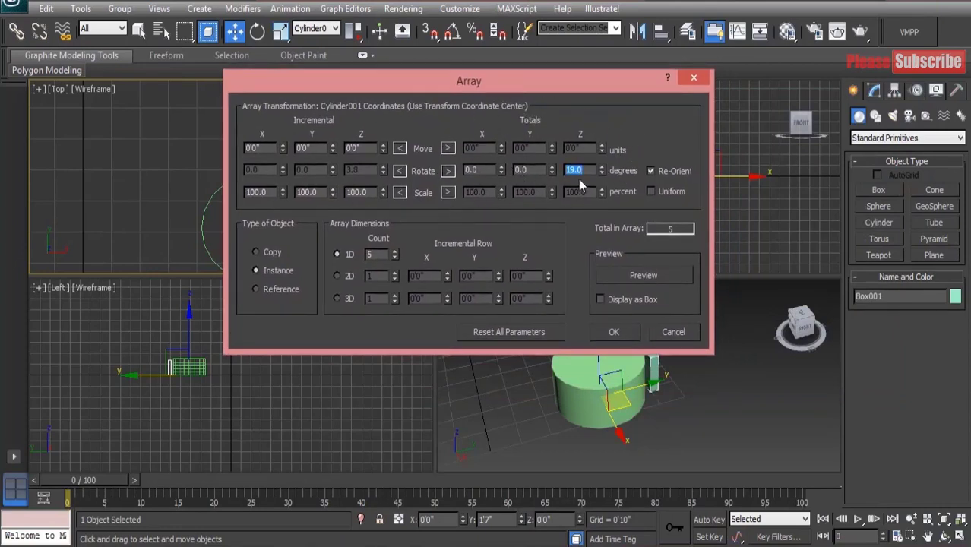
text(360)
click(337, 254)
drag(493, 85, 270, 113)
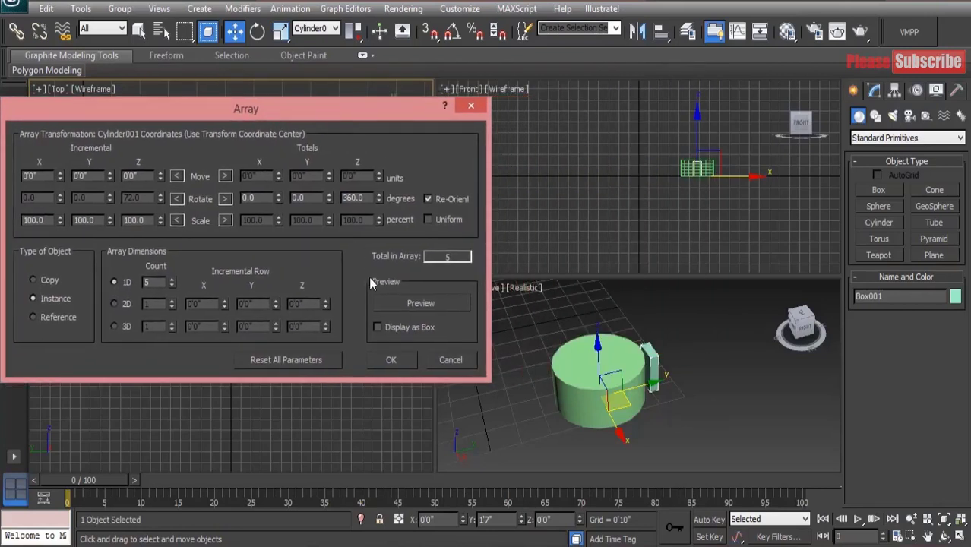
click(391, 305)
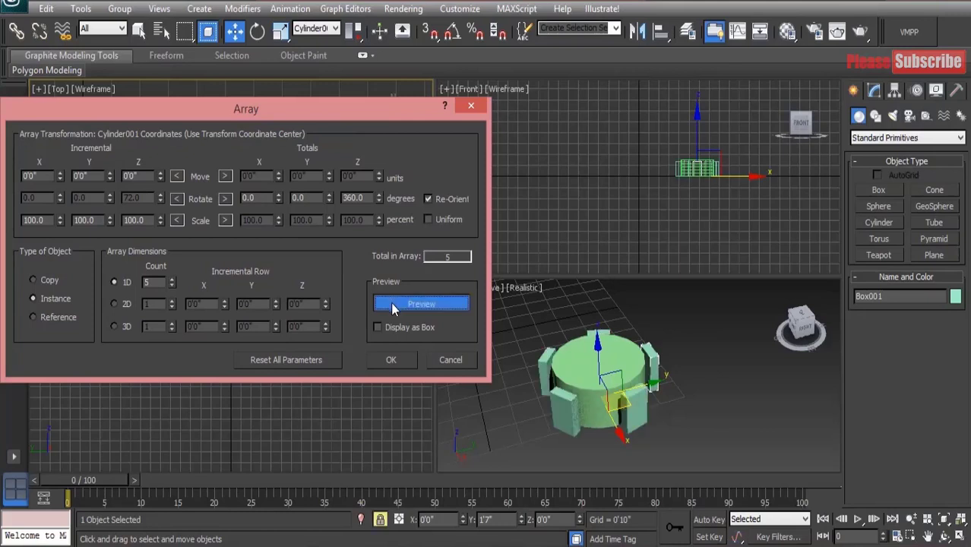
Step: Vary the previewed array's 1D count, raising it to 9, lowering it to 6, and raising it again
click(171, 279)
click(172, 279)
click(172, 279)
click(172, 279)
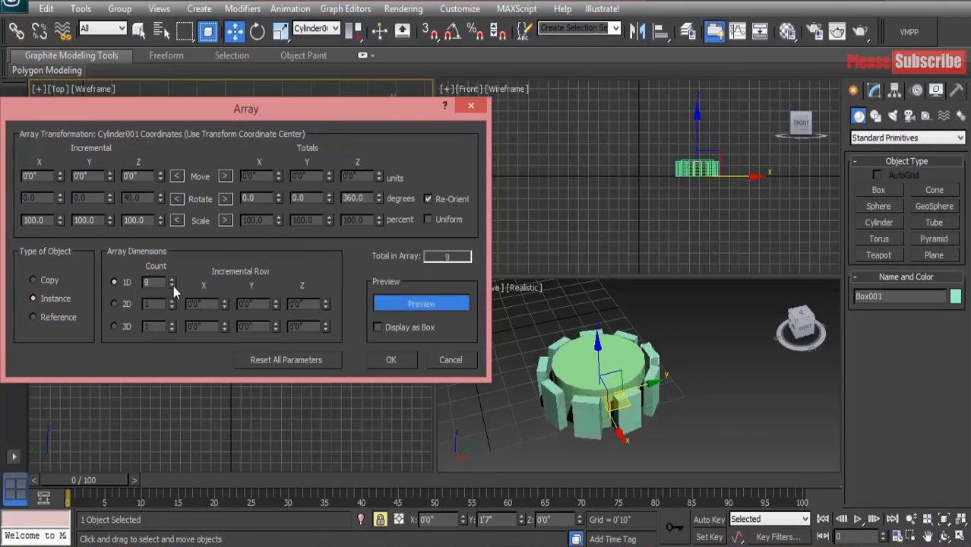
click(172, 285)
click(172, 286)
click(172, 286)
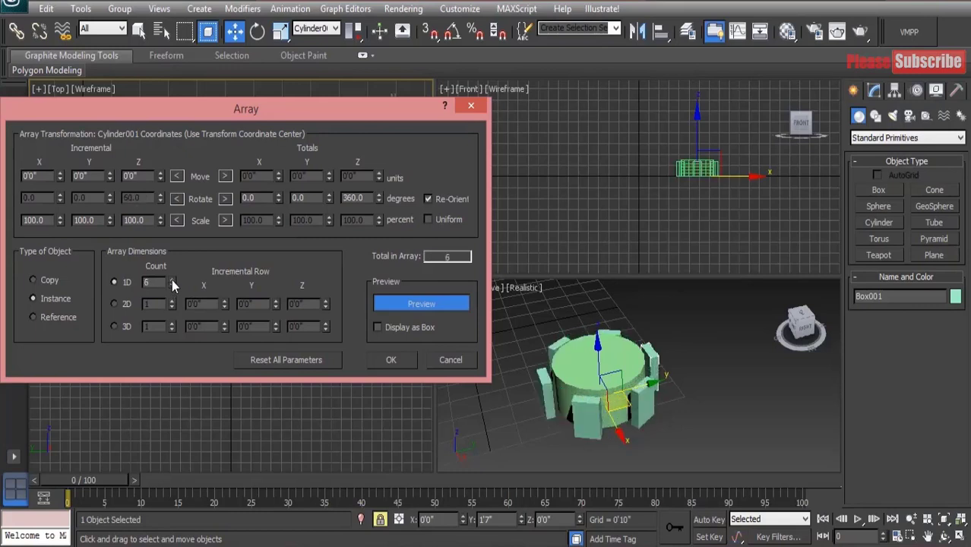
click(171, 278)
click(172, 280)
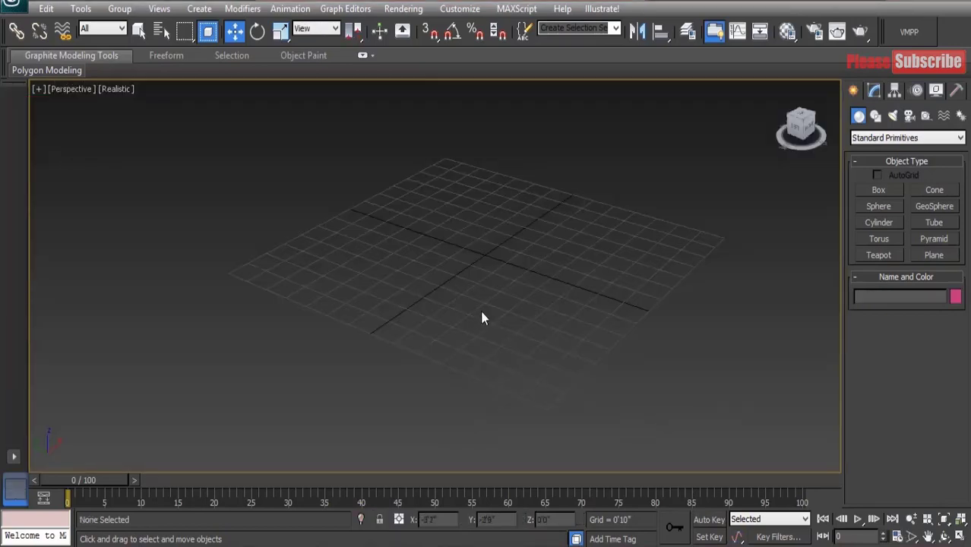
Step: In the empty Perspective view, create a box about 3'6" long, 3'2" wide and 1'10" high
click(870, 190)
drag(341, 312, 501, 301)
click(486, 230)
Step: Create a larger second box about 8'2" long and 12'7" wide behind the first, and make it see-through
middle_drag(544, 262, 430, 332)
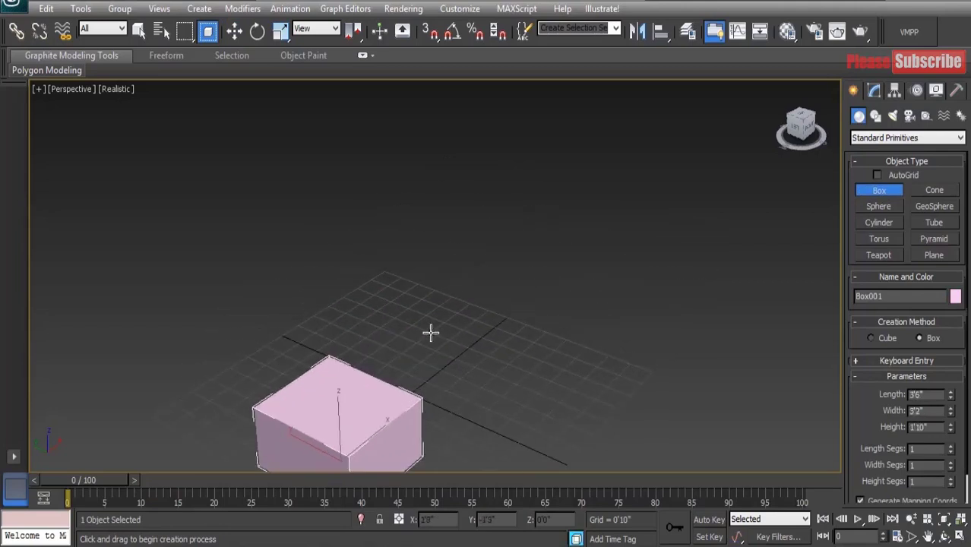
drag(386, 283, 711, 213)
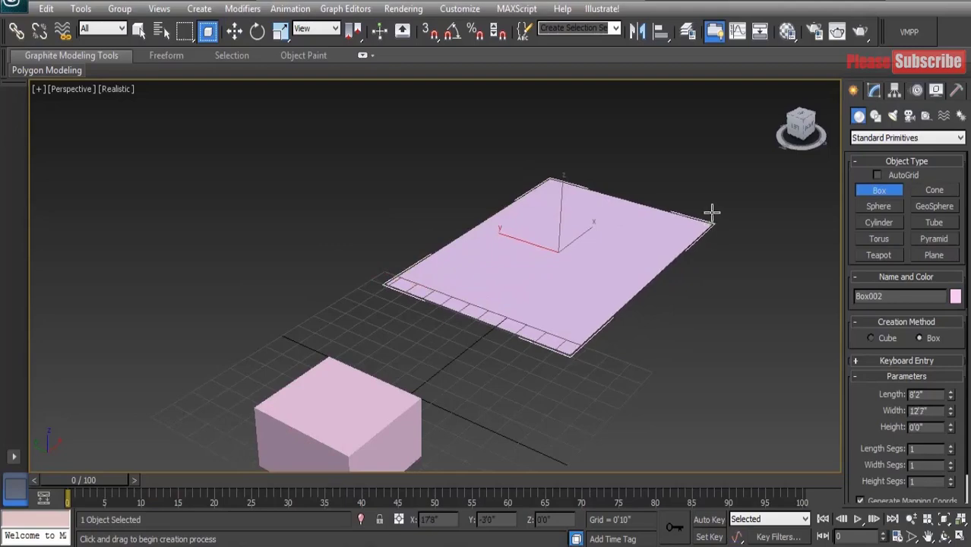
key(w)
middle_drag(602, 260, 459, 354)
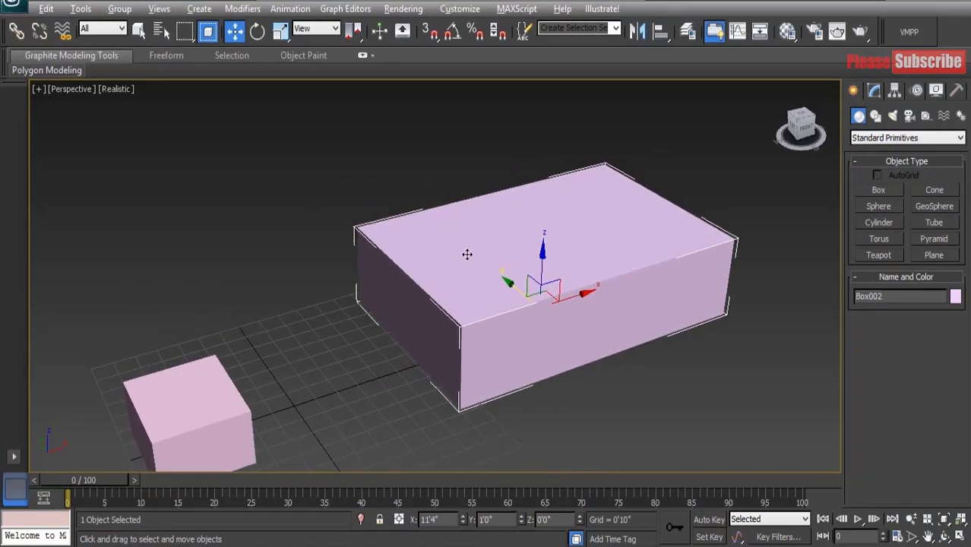
key(alt+x)
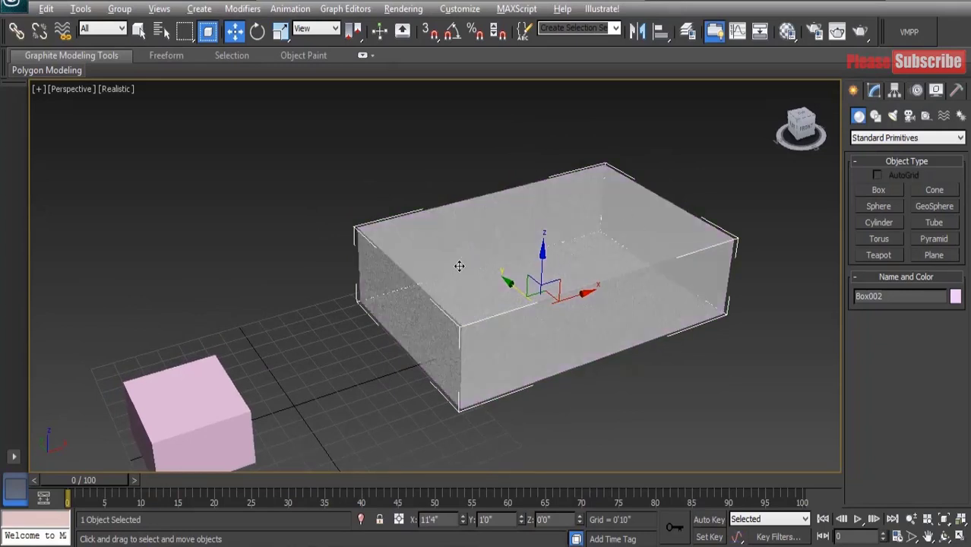
middle_drag(522, 269, 508, 223)
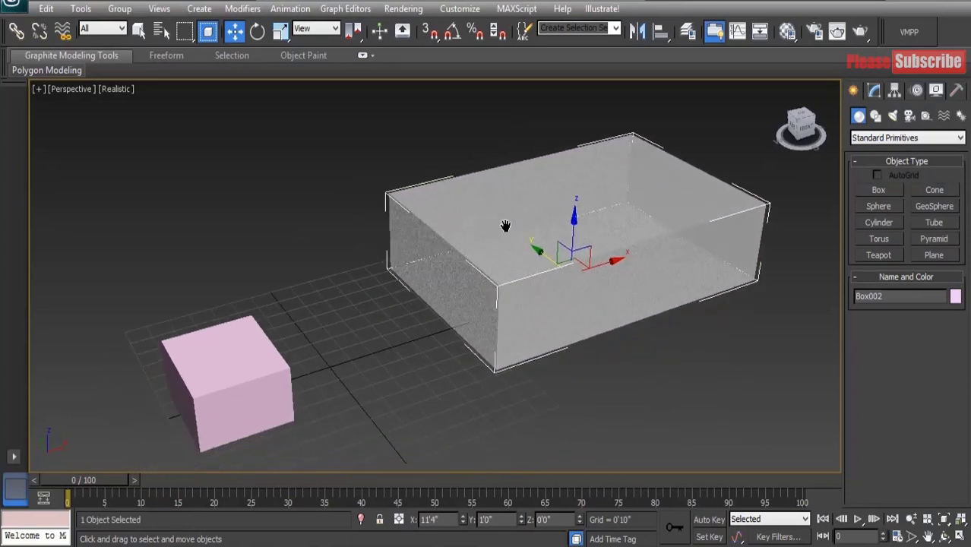
Step: Align the small box to the see-through box, center to center, in X, Y and Z position
click(217, 358)
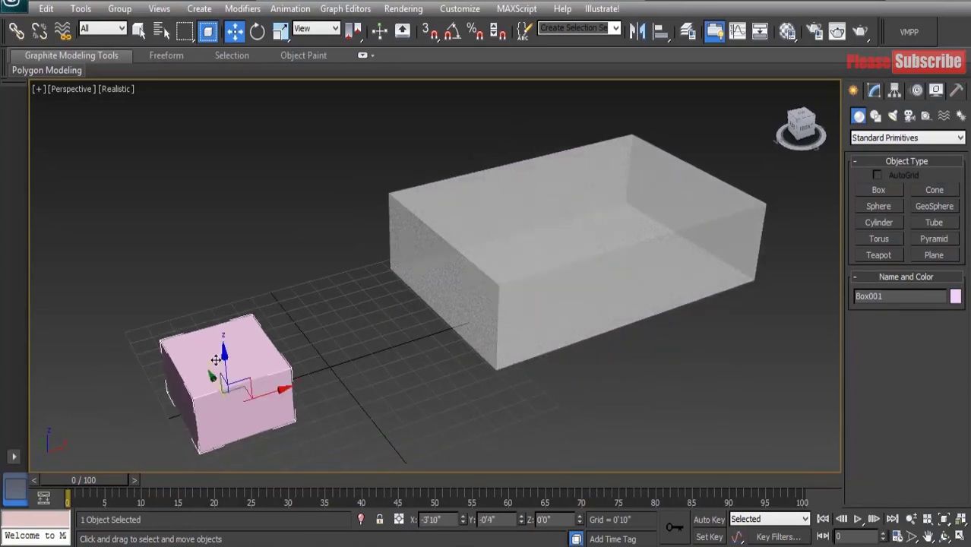
click(657, 37)
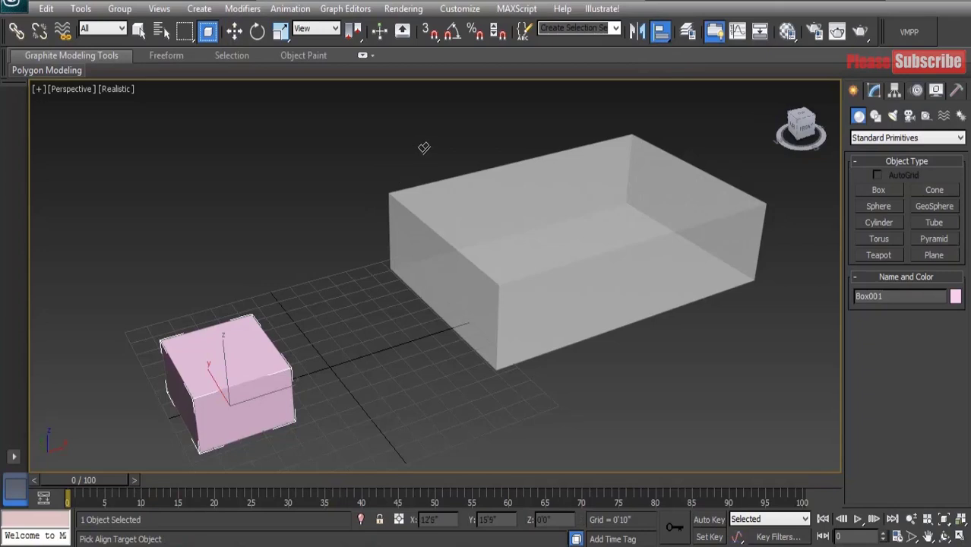
click(508, 248)
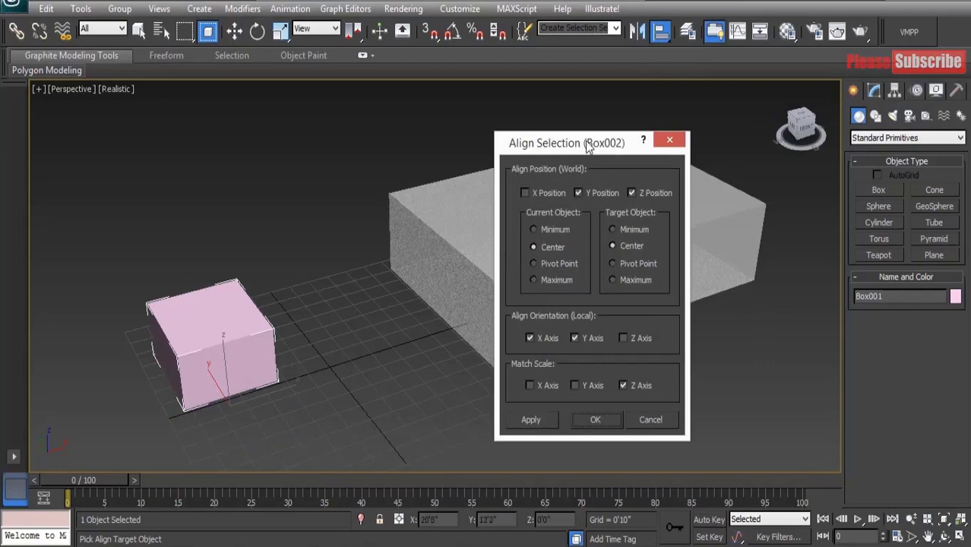
drag(588, 147, 703, 147)
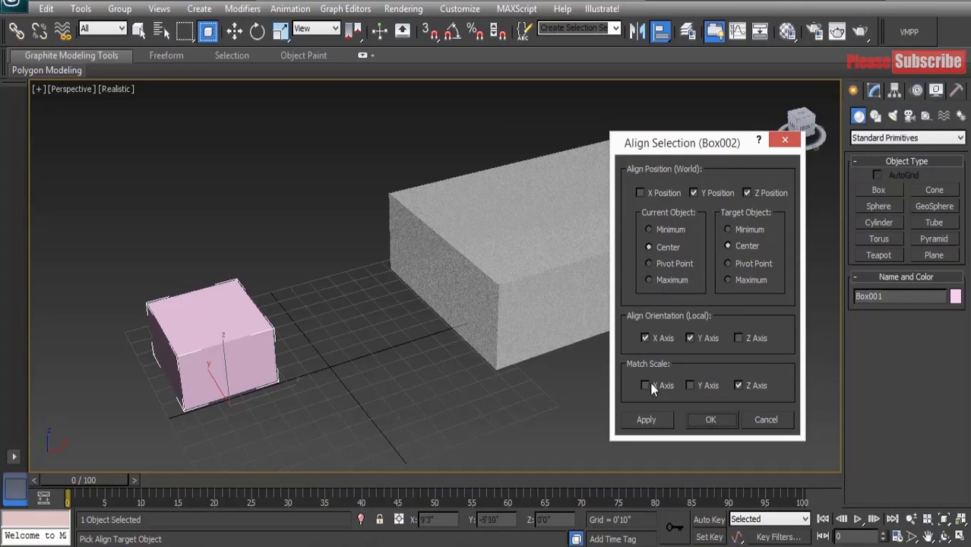
drag(669, 149, 652, 242)
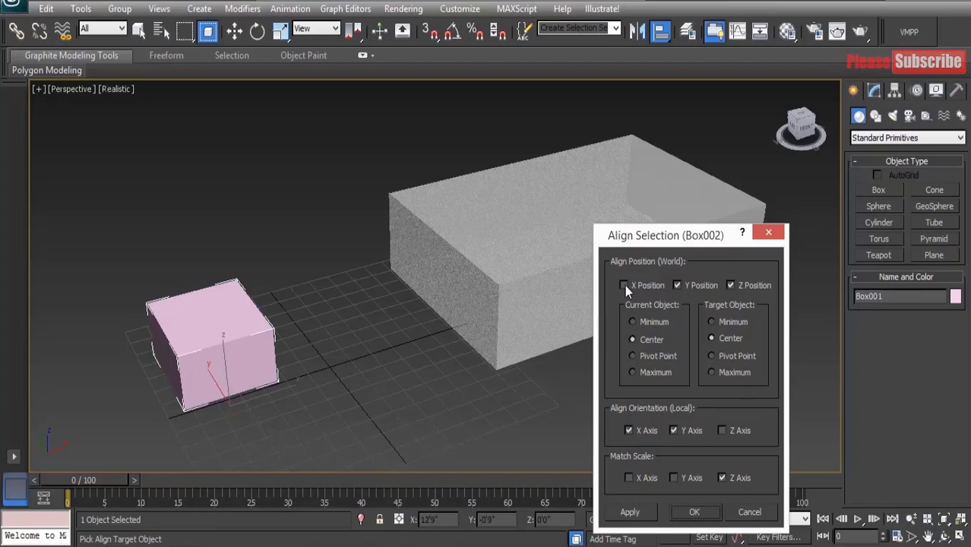
click(730, 285)
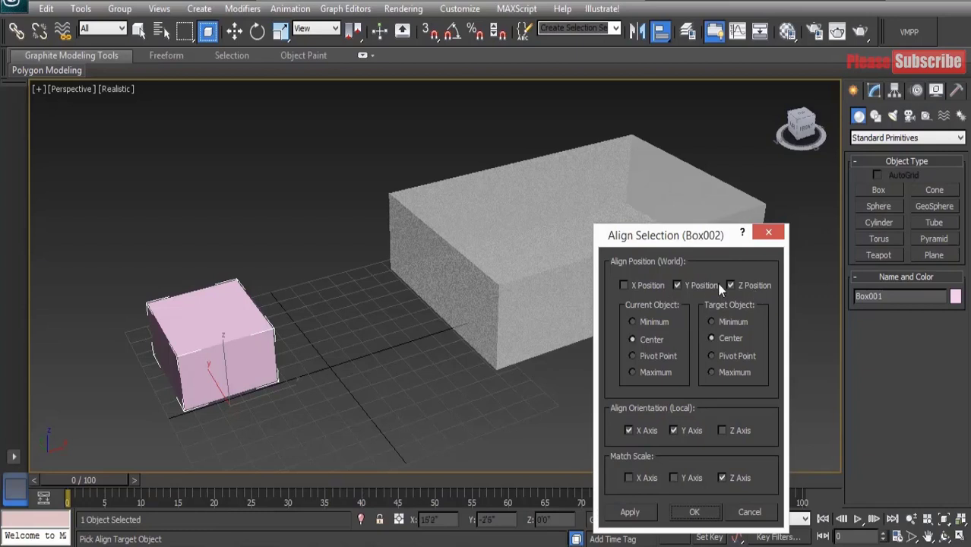
click(624, 285)
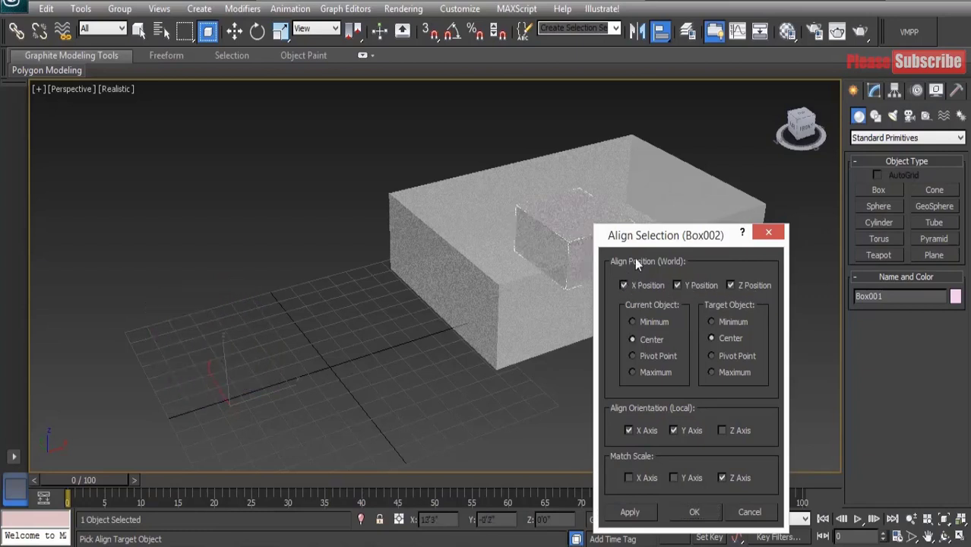
drag(669, 235, 282, 227)
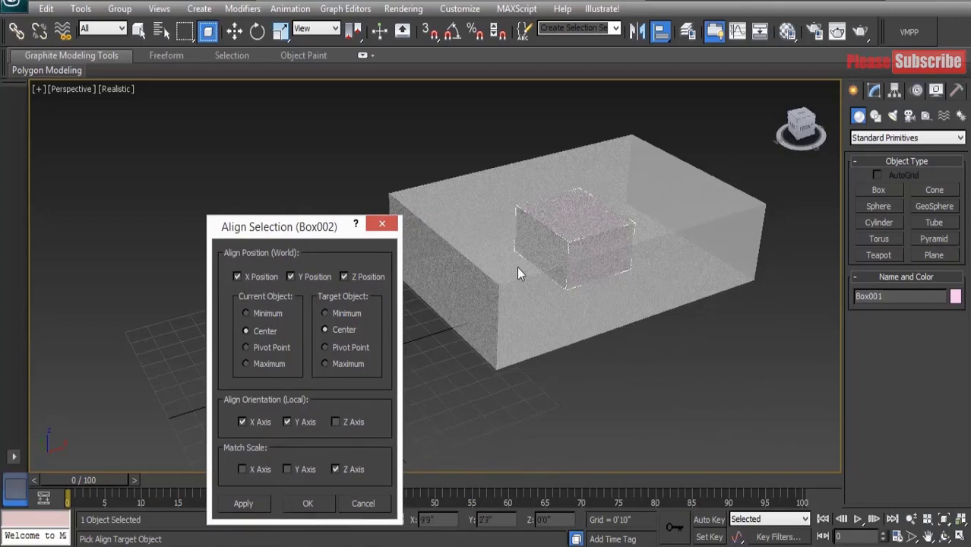
Step: Try Minimum for the current object's alignment, restore Center, and accept the alignment
click(256, 315)
click(254, 332)
drag(302, 231, 323, 173)
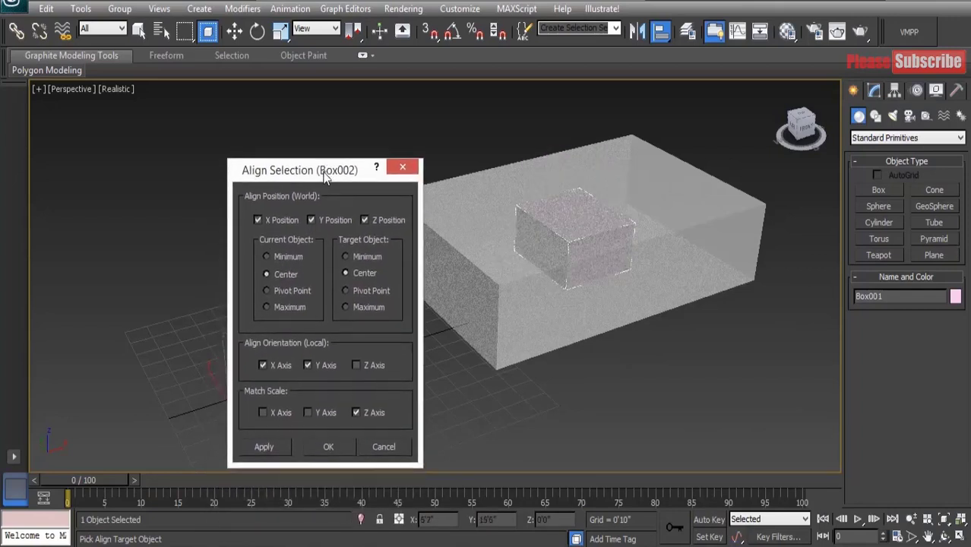
click(325, 445)
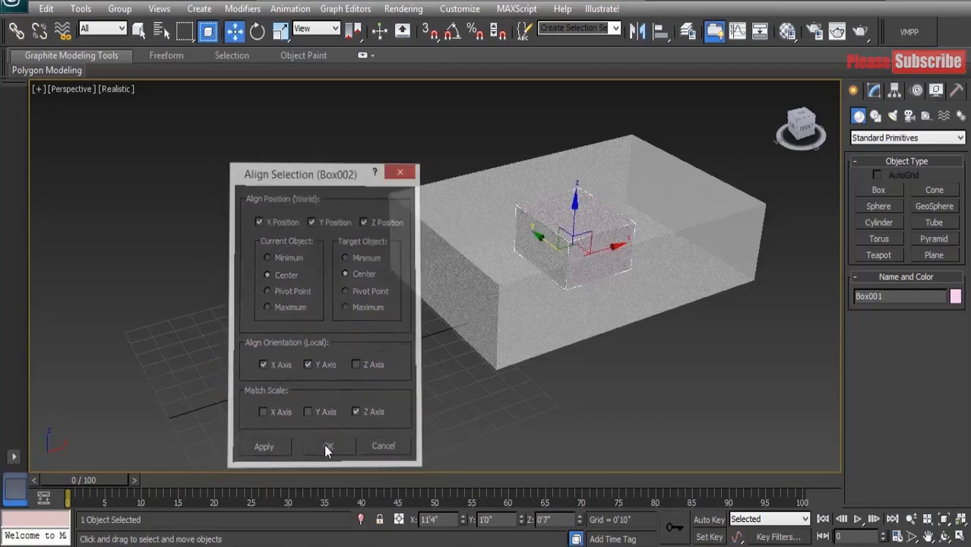
Step: Start another alignment of the small box to the see-through box, try Minimum for the target object, and restore Center
middle_drag(526, 298, 350, 367)
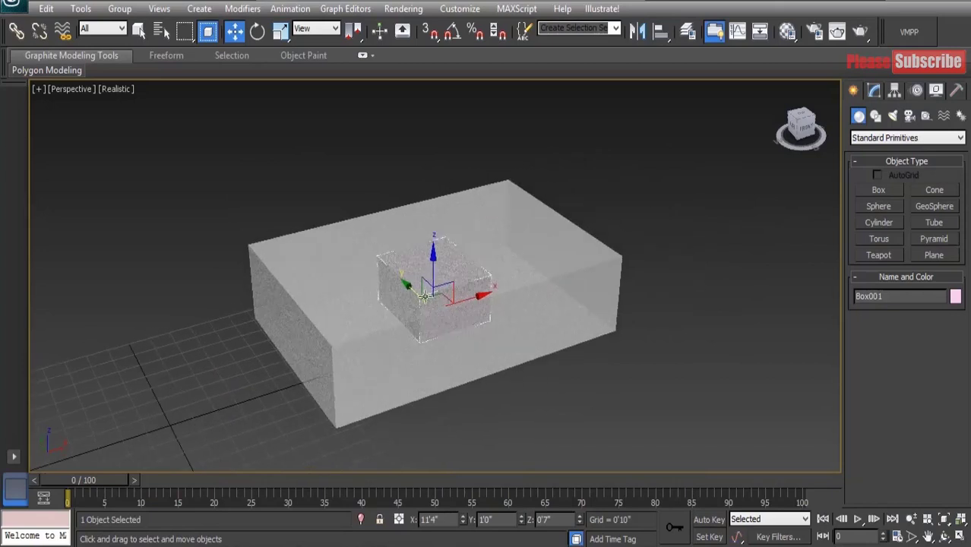
click(659, 35)
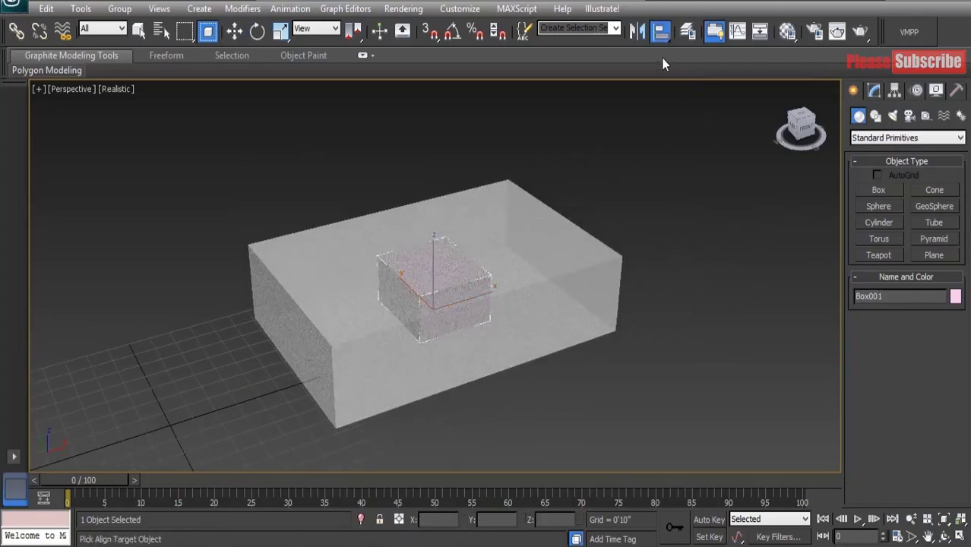
click(499, 210)
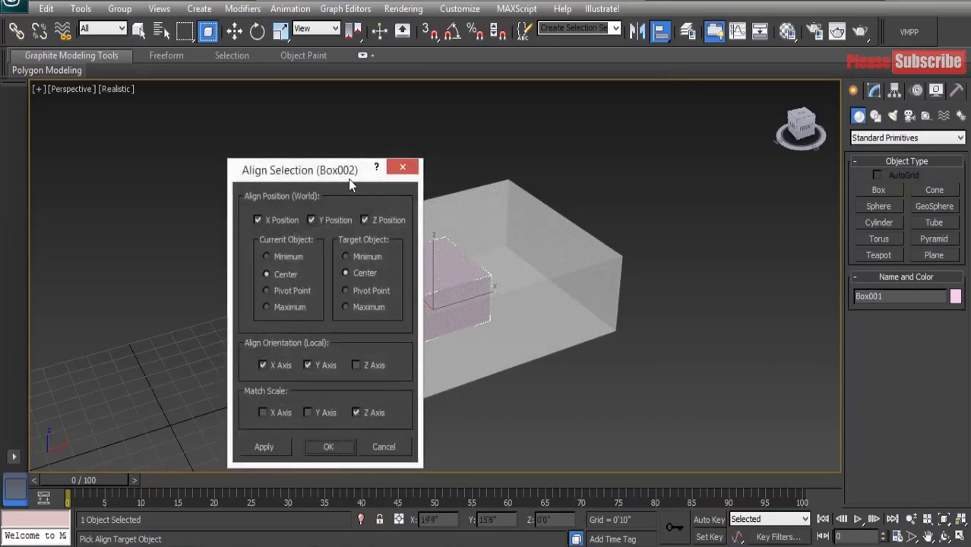
drag(327, 167, 749, 169)
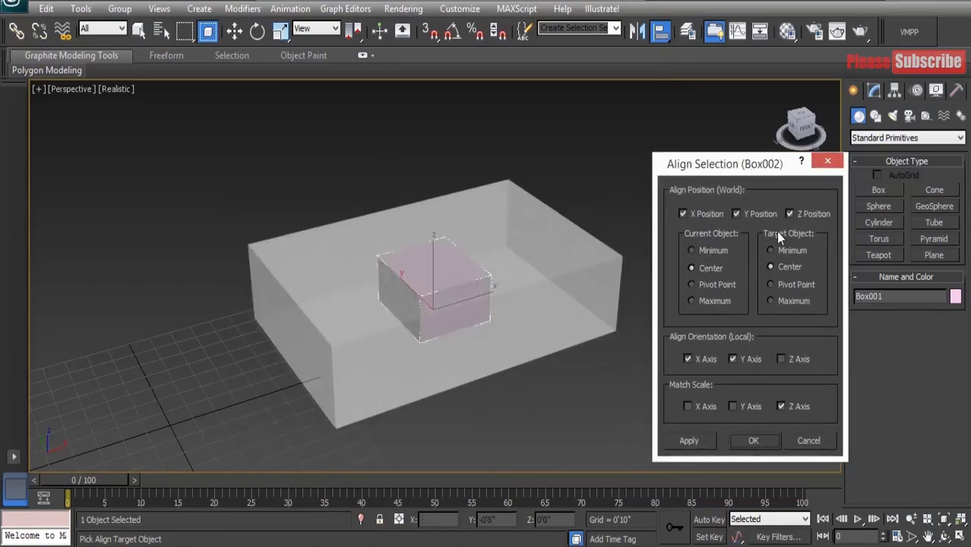
click(788, 257)
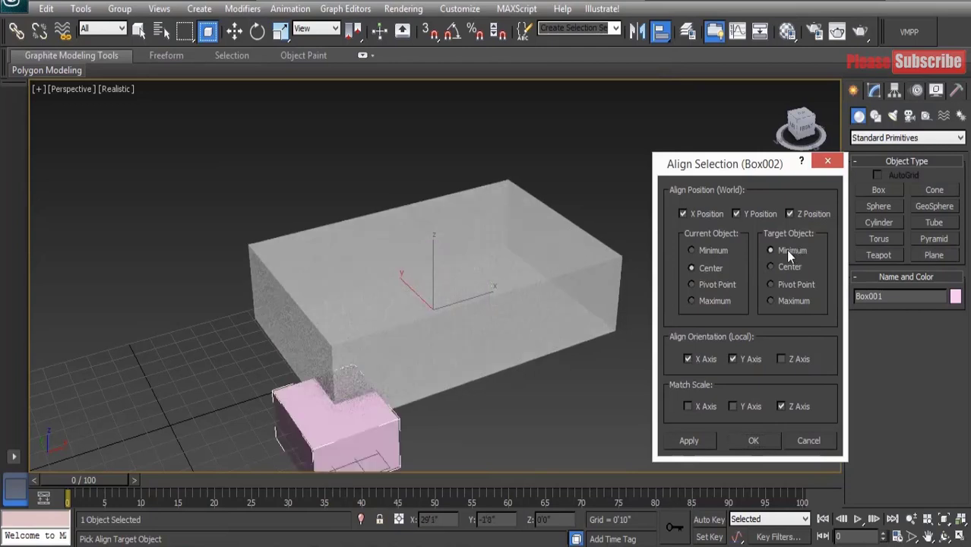
click(786, 266)
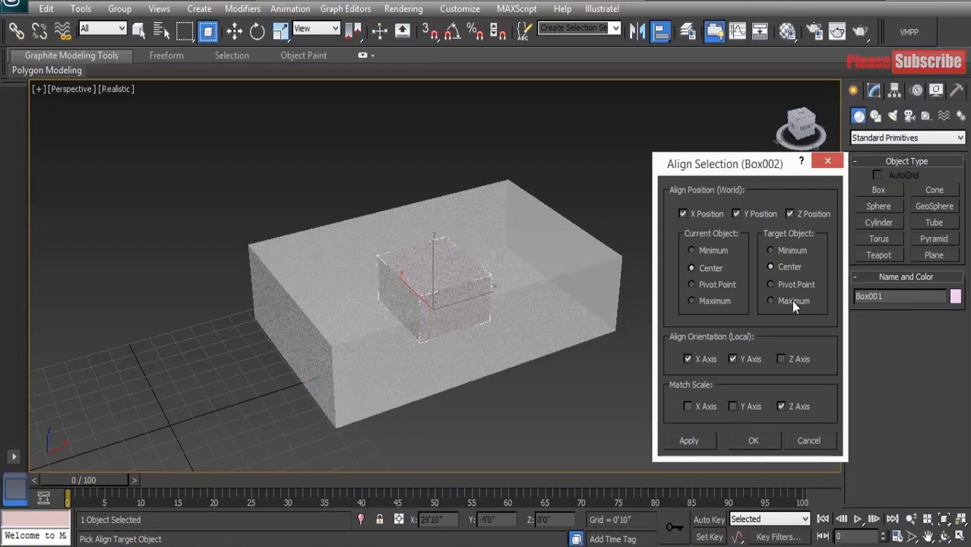
Step: Restrict the alignment to Z position and try Minimum, Center, Pivot Point and Maximum in turn for the target object
click(736, 214)
click(681, 215)
click(778, 251)
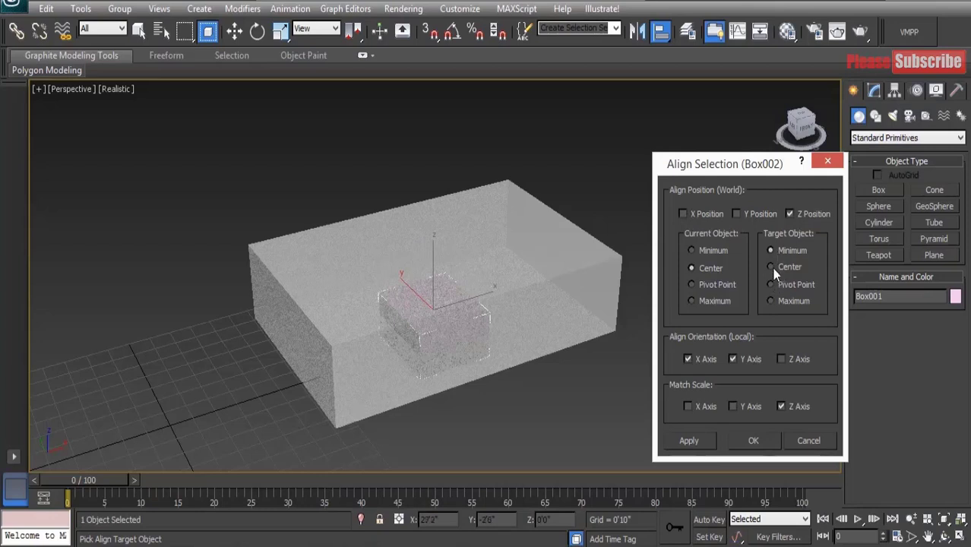
click(774, 273)
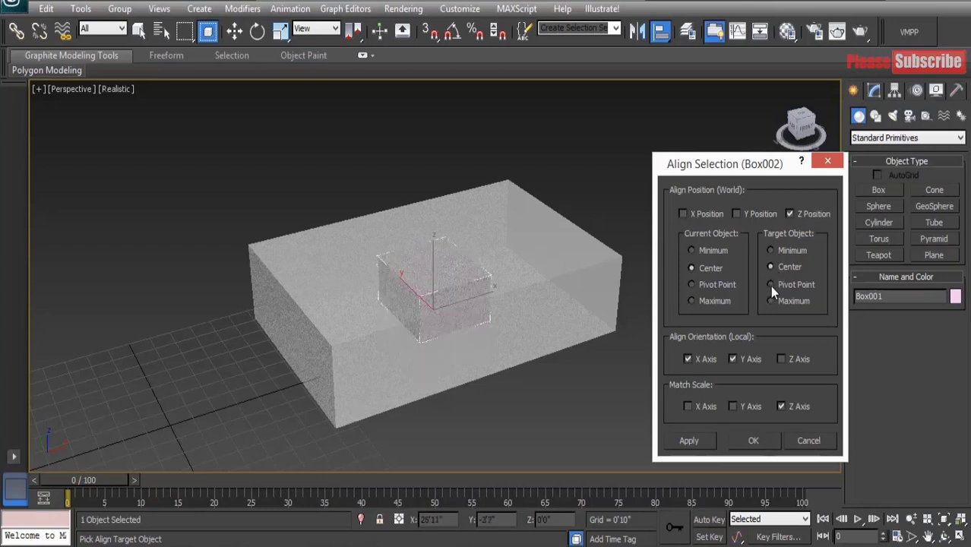
click(771, 285)
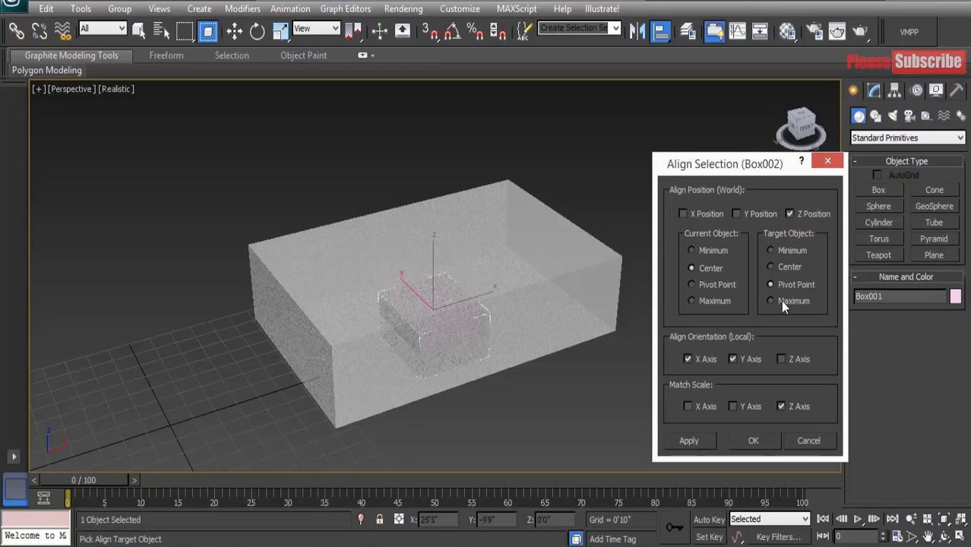
click(780, 301)
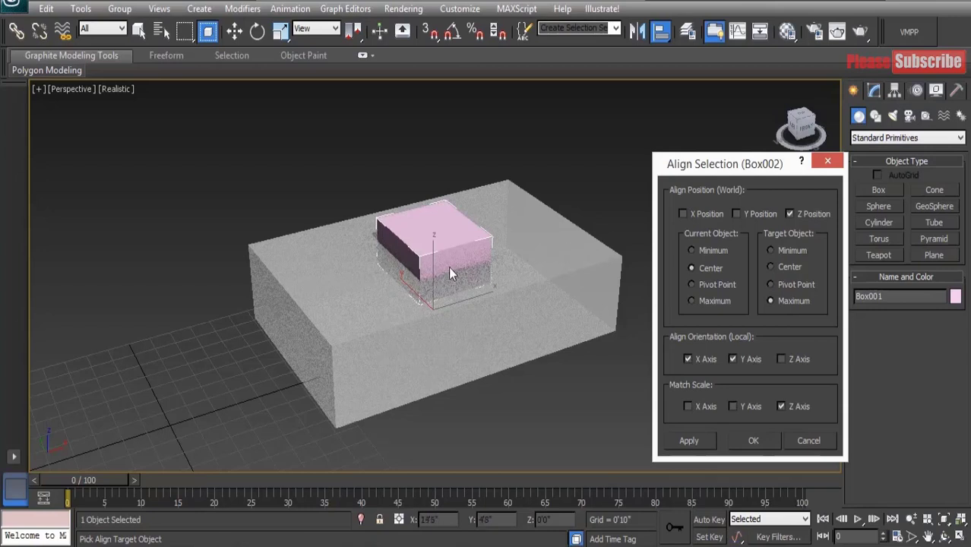
Step: Try Minimum and Maximum for the current object against the target's Maximum, and its Minimum against the target's Minimum and Center
click(692, 250)
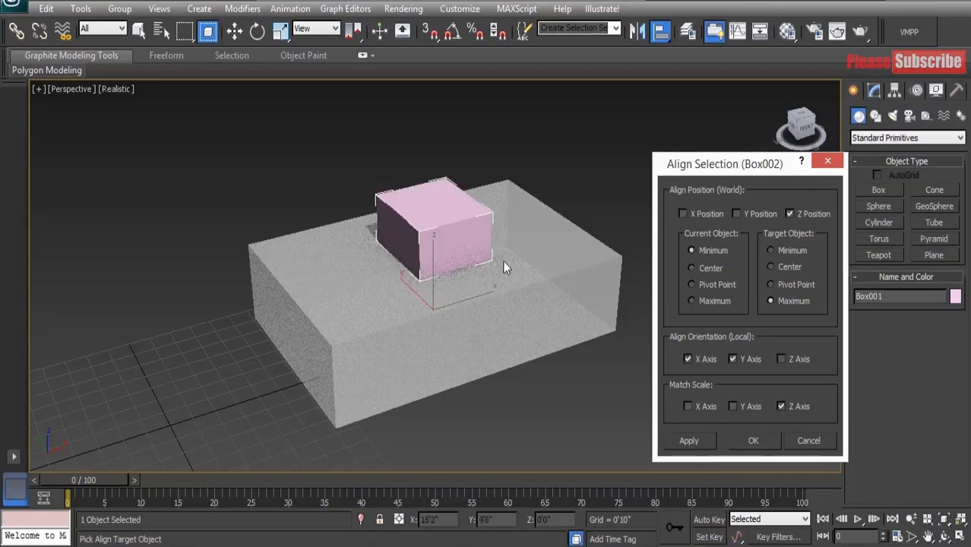
click(693, 301)
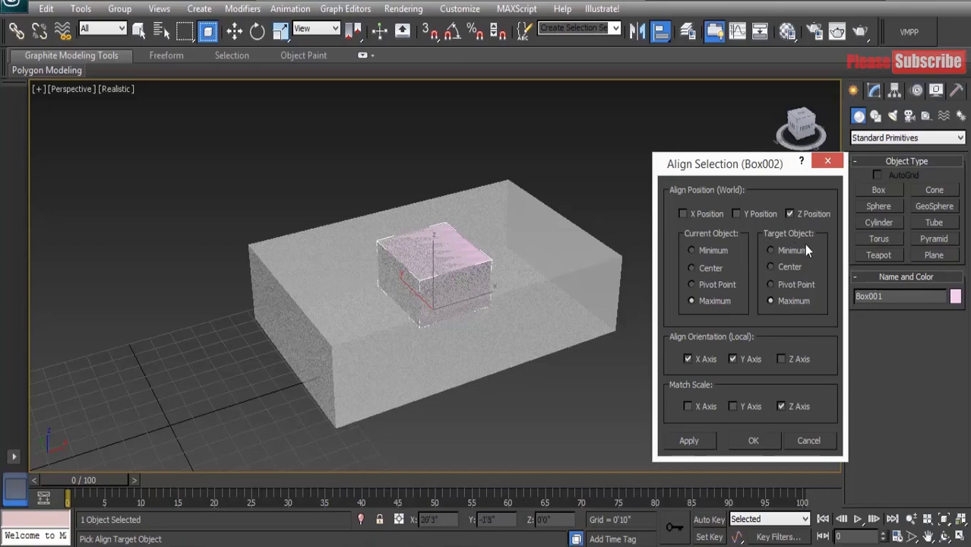
click(701, 250)
click(785, 263)
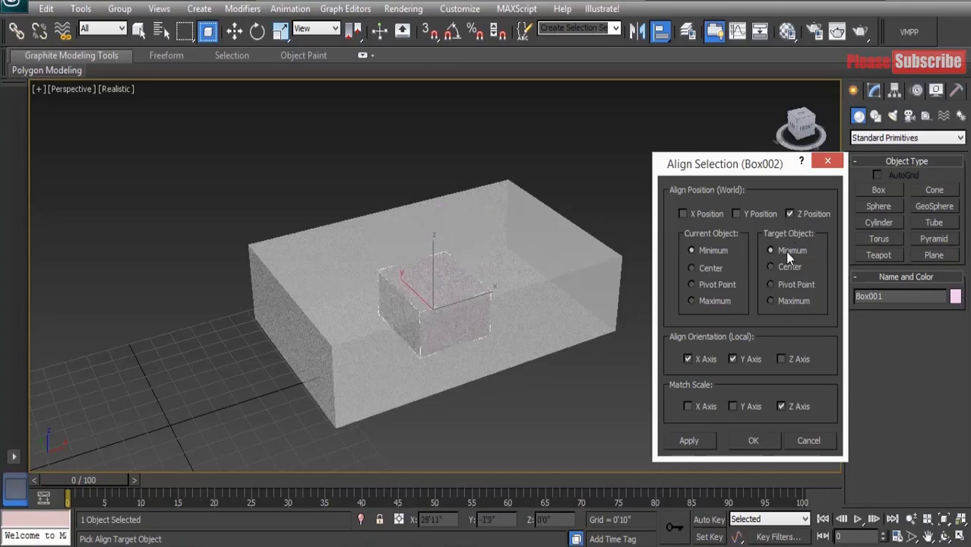
click(773, 252)
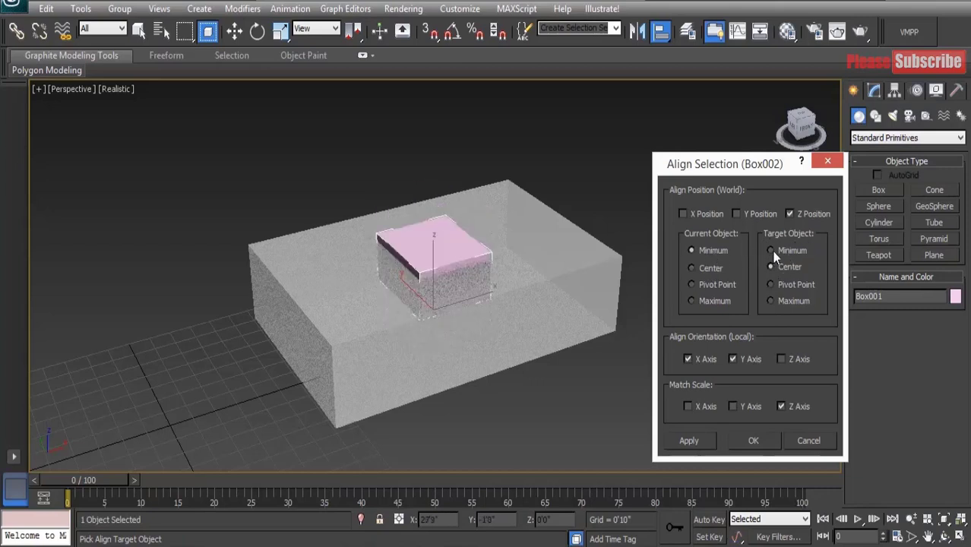
Step: Set both the current and target objects to Center and accept the Z-position alignment
click(789, 267)
click(709, 268)
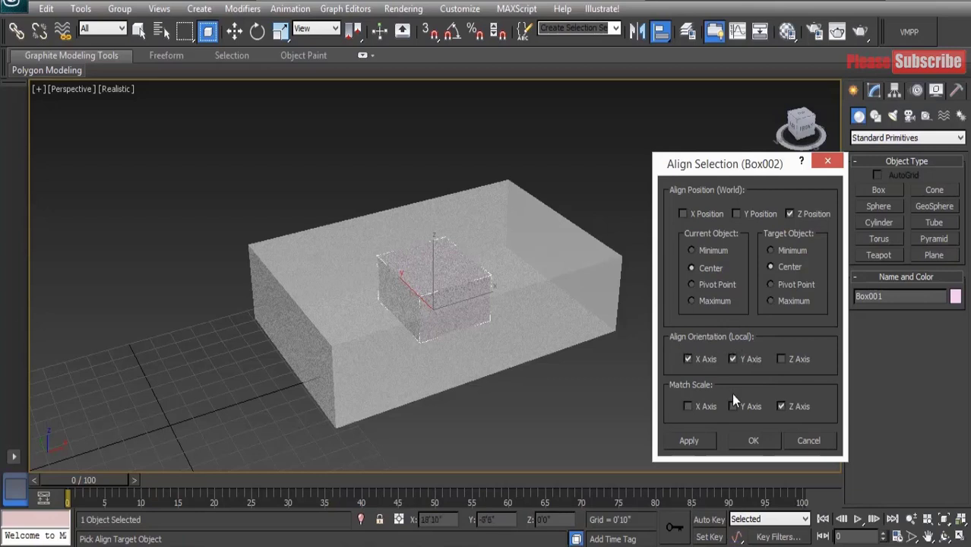
click(754, 442)
Step: Delete both boxes and reset the scene to the default four-view layout
drag(596, 197, 322, 363)
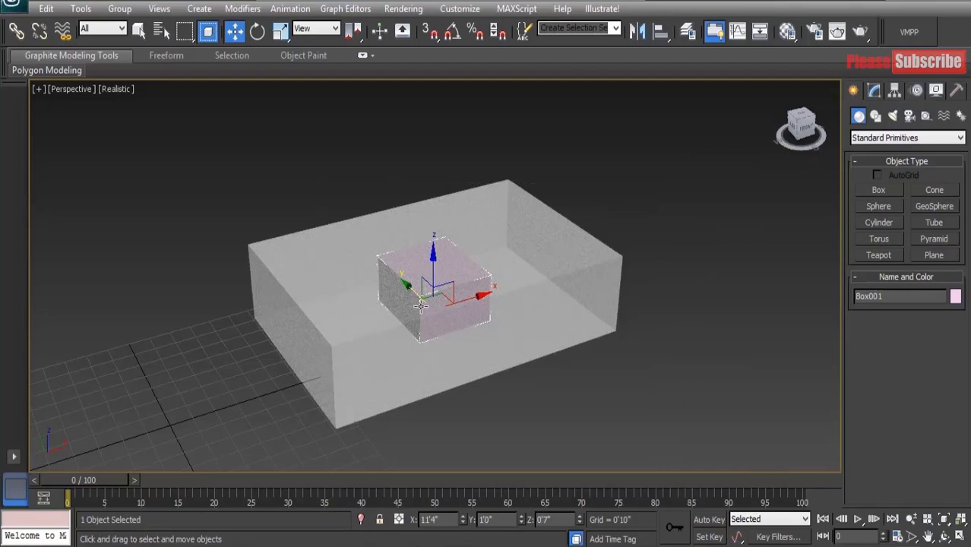
key(Delete)
click(499, 271)
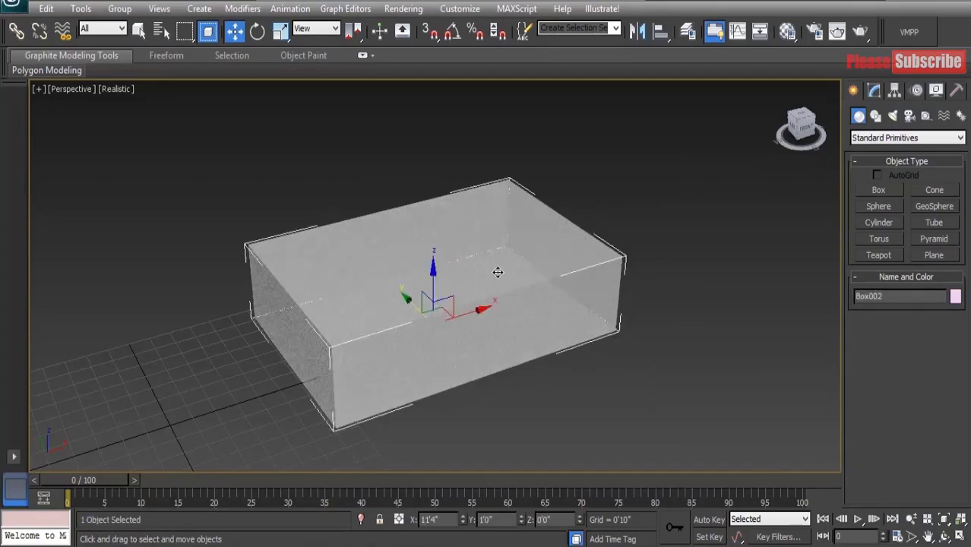
key(Delete)
click(11, 7)
click(48, 67)
click(503, 330)
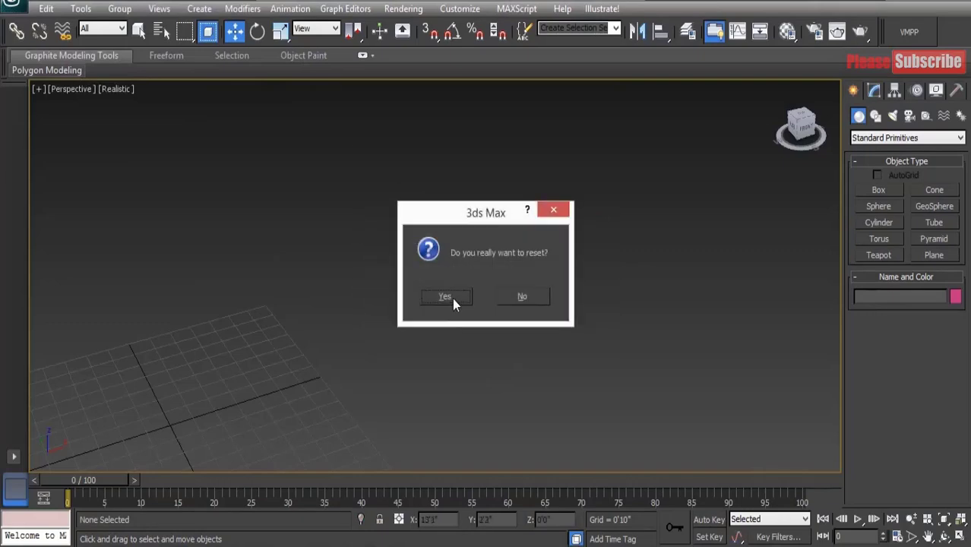
click(452, 299)
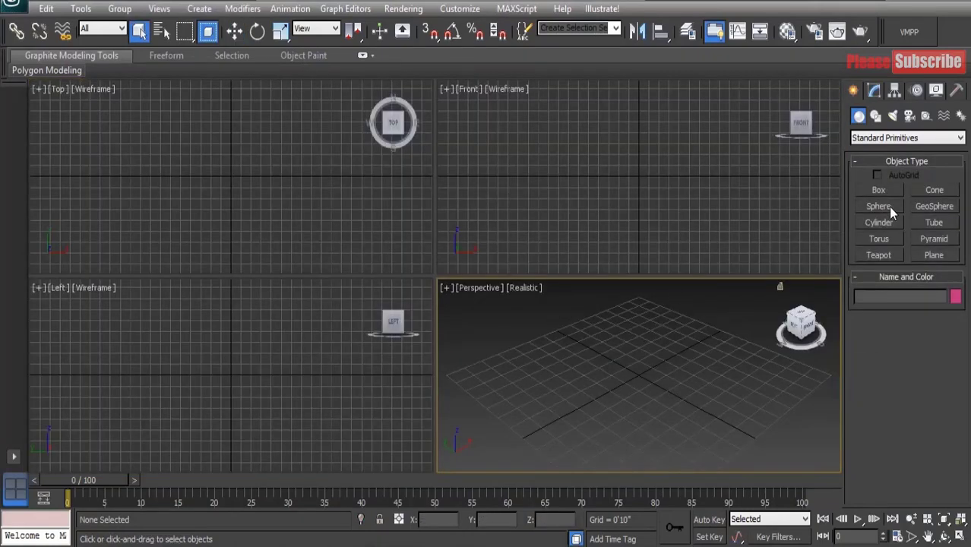
Step: In the Perspective view, create a teapot of about 1'3" radius near the grid center and one of about 1'1" radius in front of it
click(879, 255)
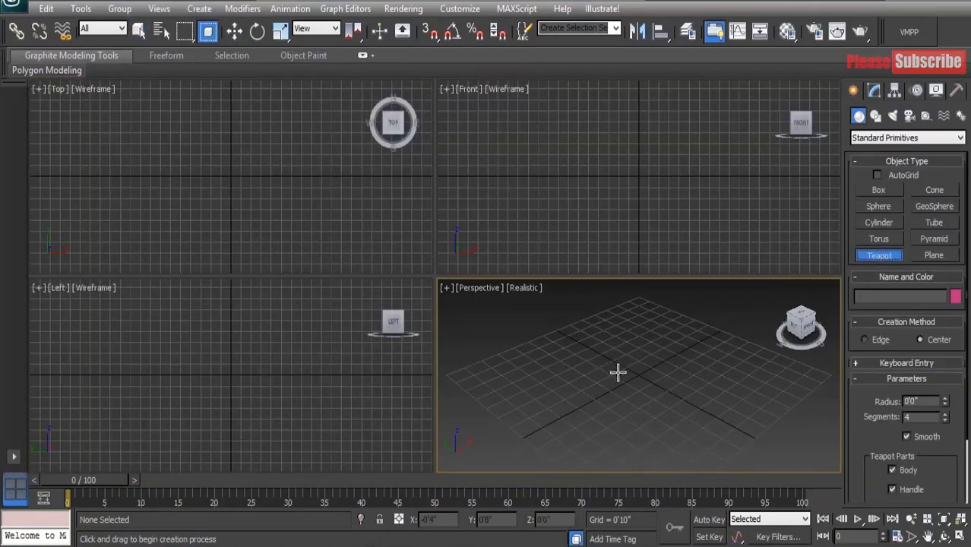
drag(619, 372, 641, 367)
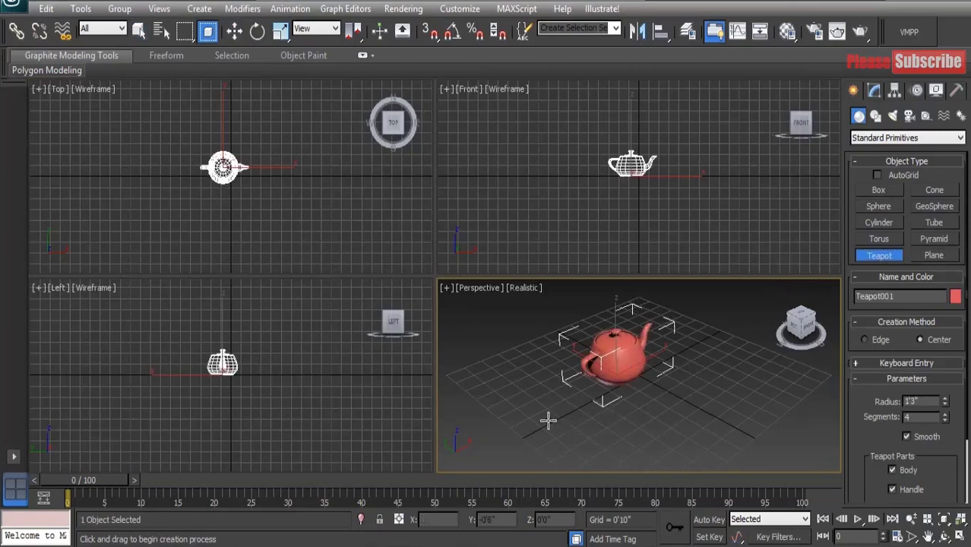
drag(517, 423, 530, 407)
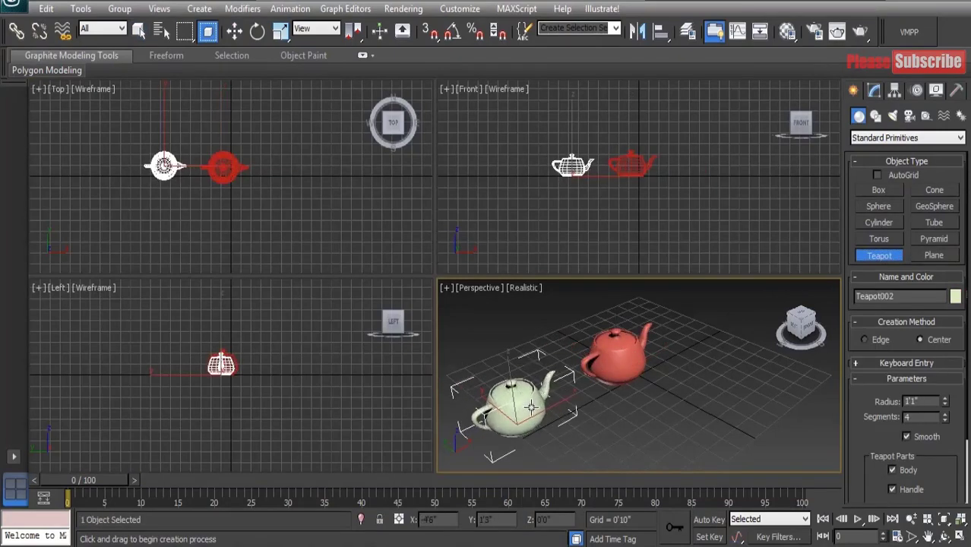
right_click(543, 384)
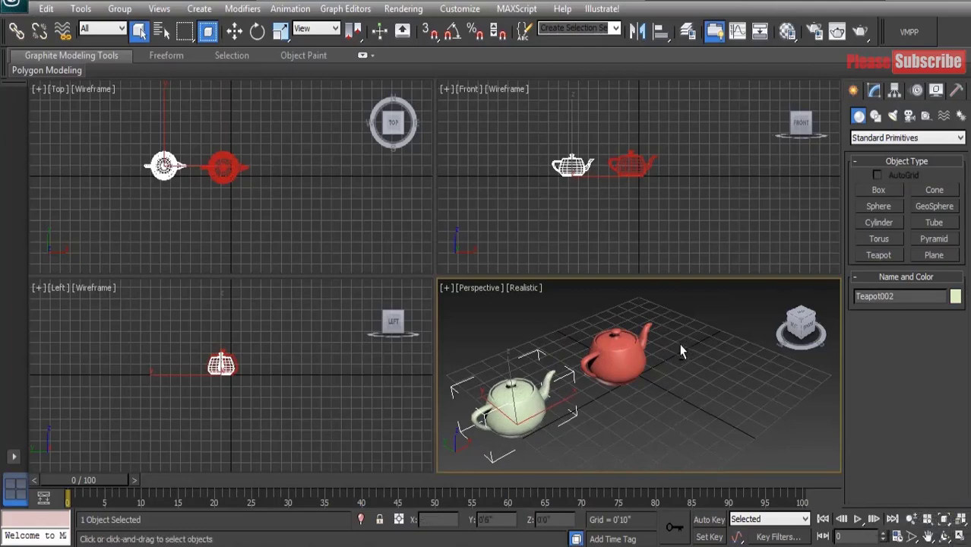
Step: Maximize the Perspective view and rotate the red teapot freehand so that it tips over with its base facing the viewer
key(alt+w)
middle_drag(372, 283, 439, 294)
click(483, 237)
right_click(466, 251)
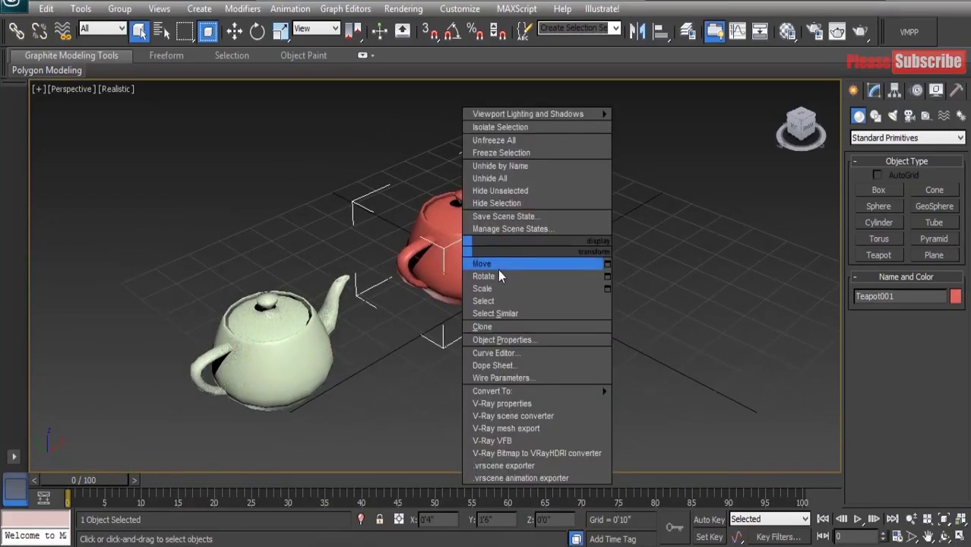
click(501, 276)
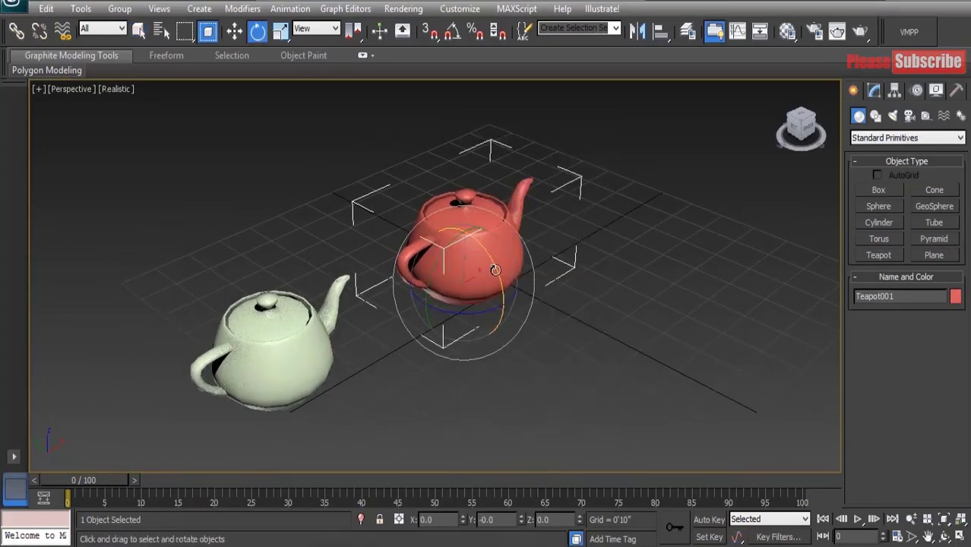
mouse_move(494, 266)
mouse_down()
mouse_move(436, 265)
mouse_move(490, 274)
mouse_move(486, 259)
mouse_move(481, 275)
mouse_up()
click(592, 239)
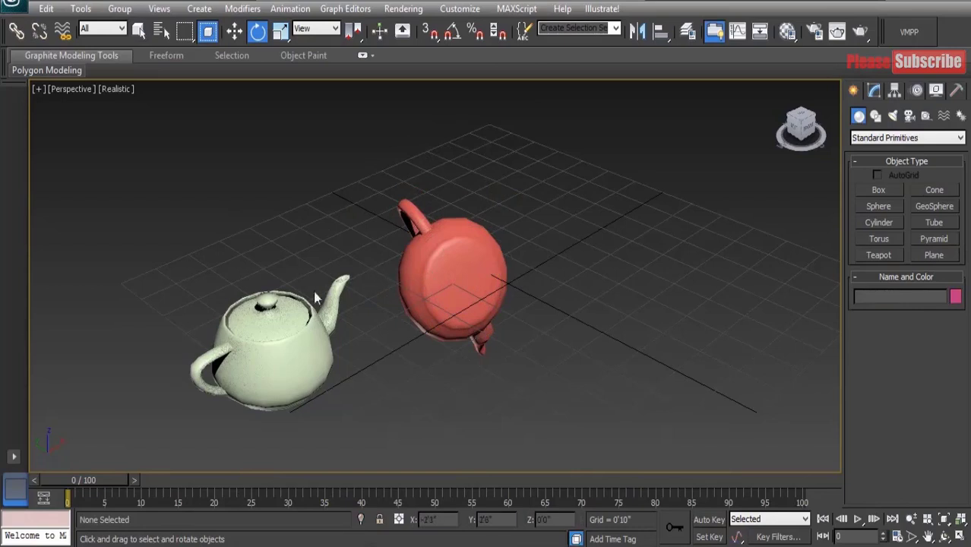
Step: Align the pale teapot to the red teapot, center to center, trying X Position but keeping only Y and Z Position
middle_drag(328, 290, 402, 279)
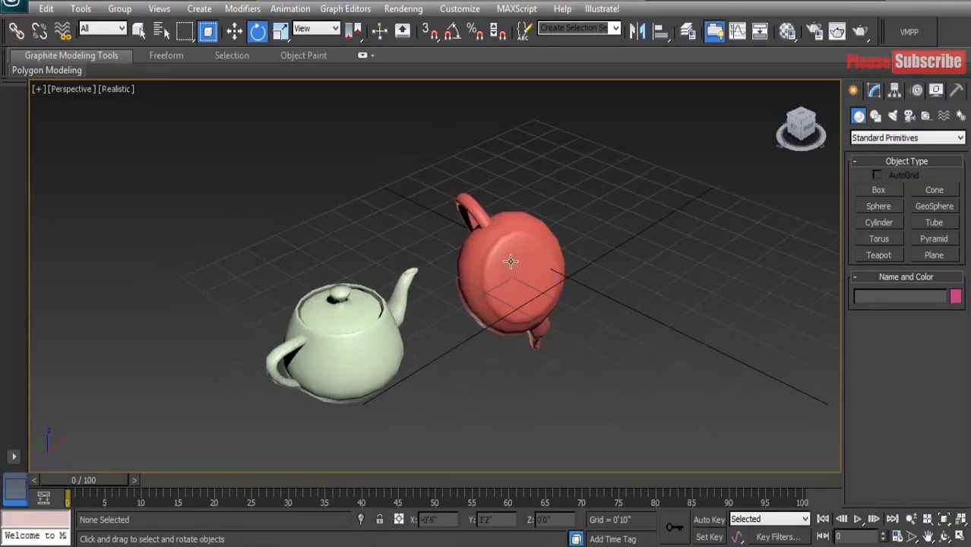
click(326, 314)
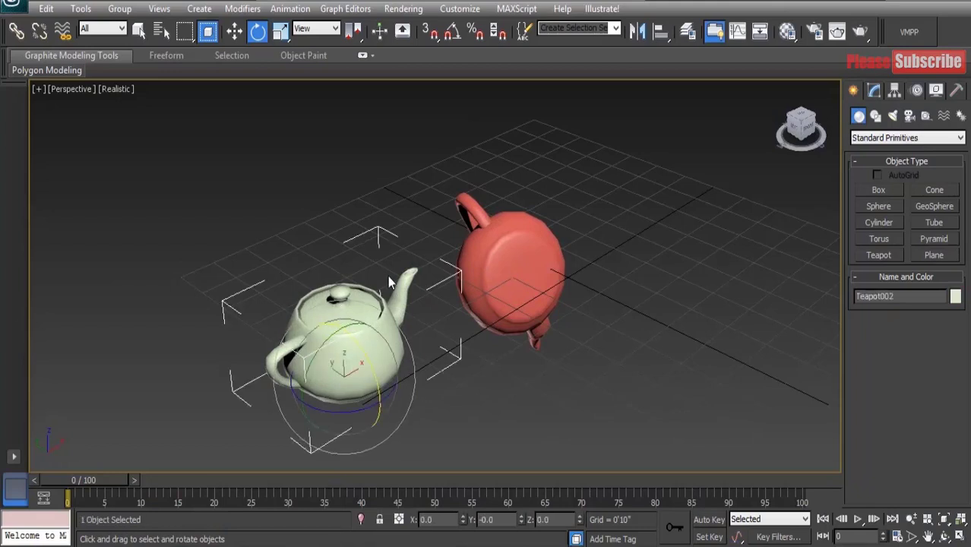
click(660, 32)
click(510, 251)
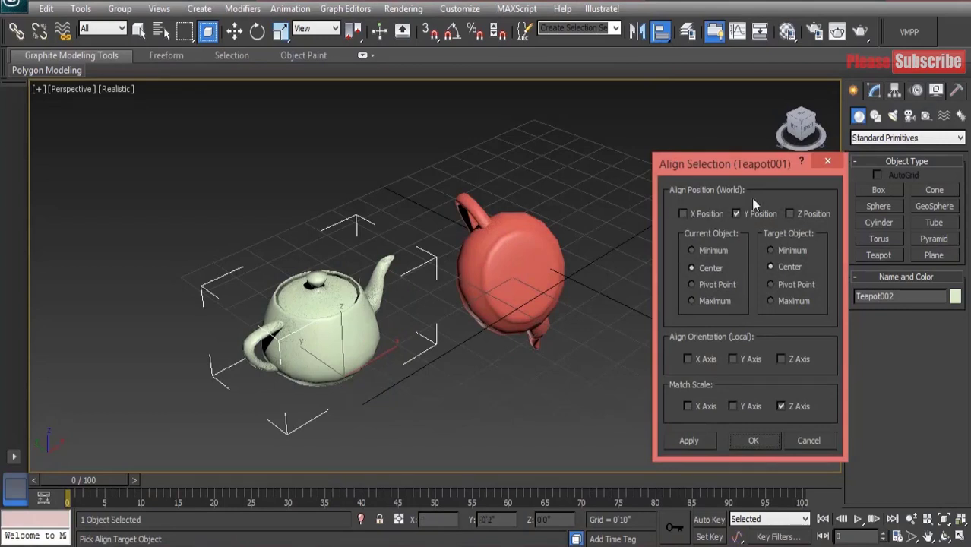
click(684, 214)
click(789, 214)
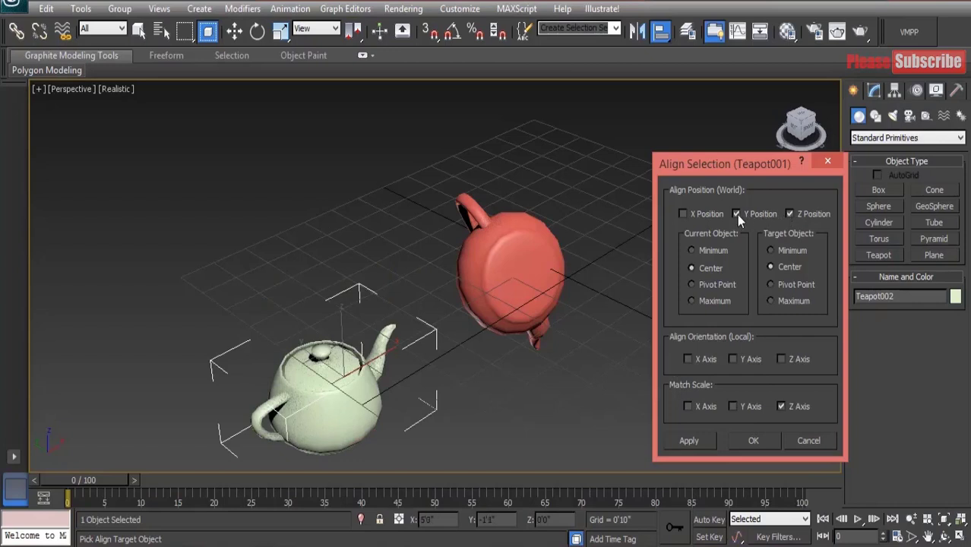
click(692, 215)
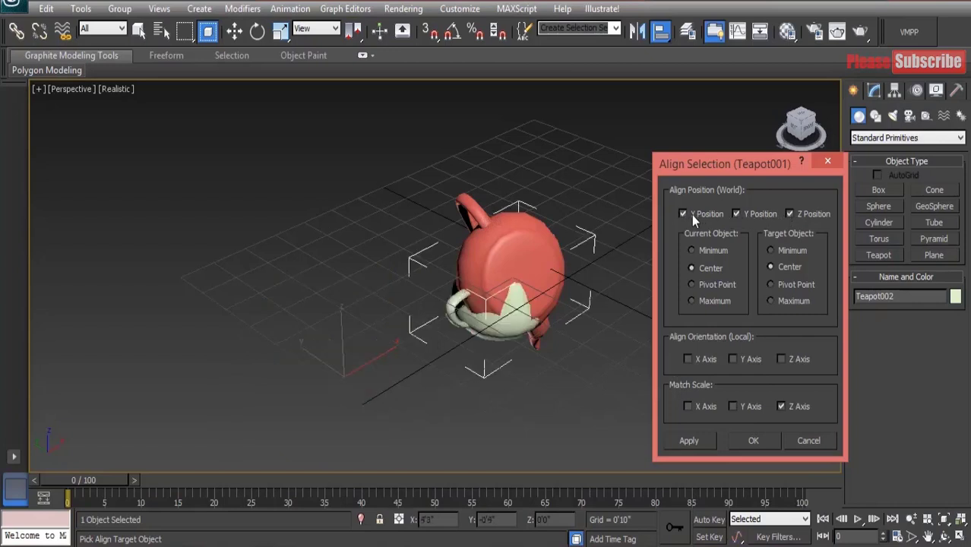
click(692, 214)
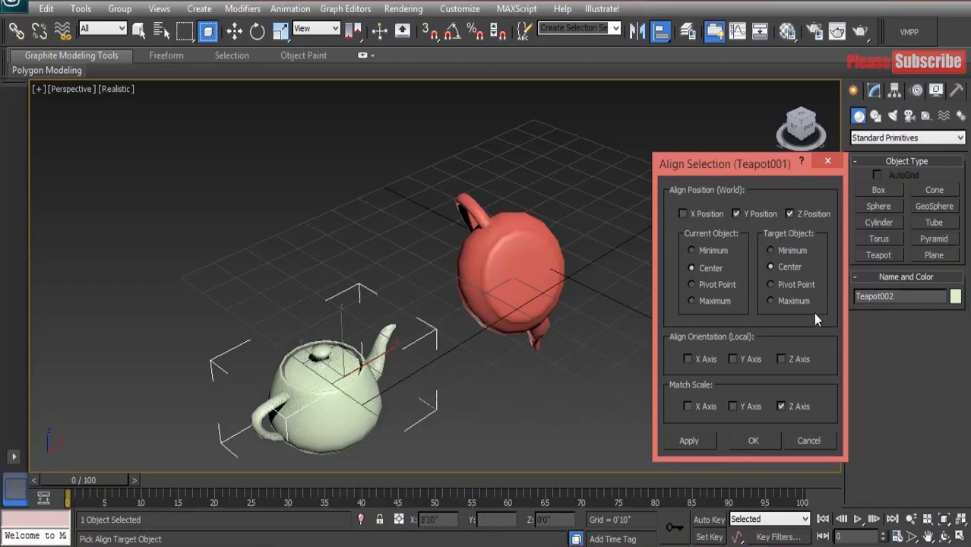
Step: Match the pale teapot's local orientation to the red teapot on the X, Y and Z axes and accept the alignment
click(690, 359)
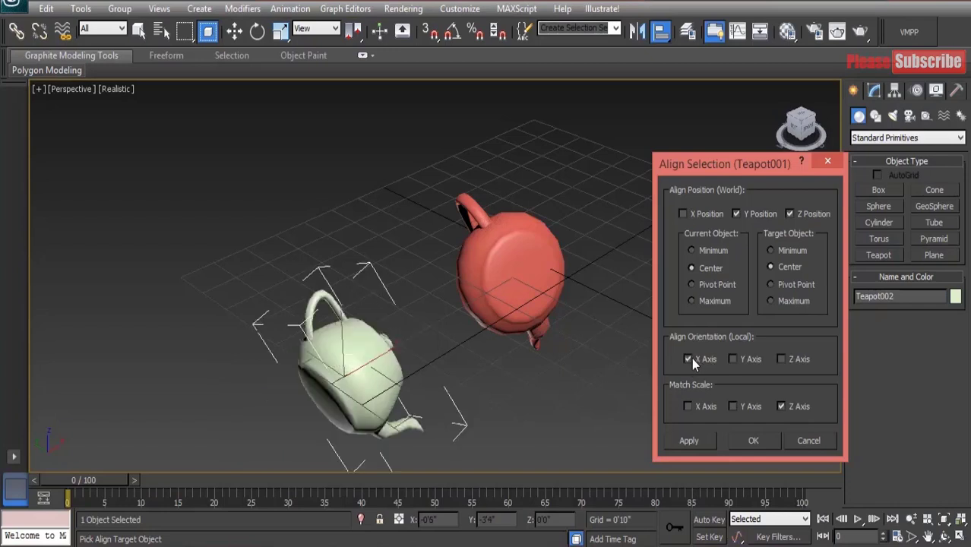
click(735, 358)
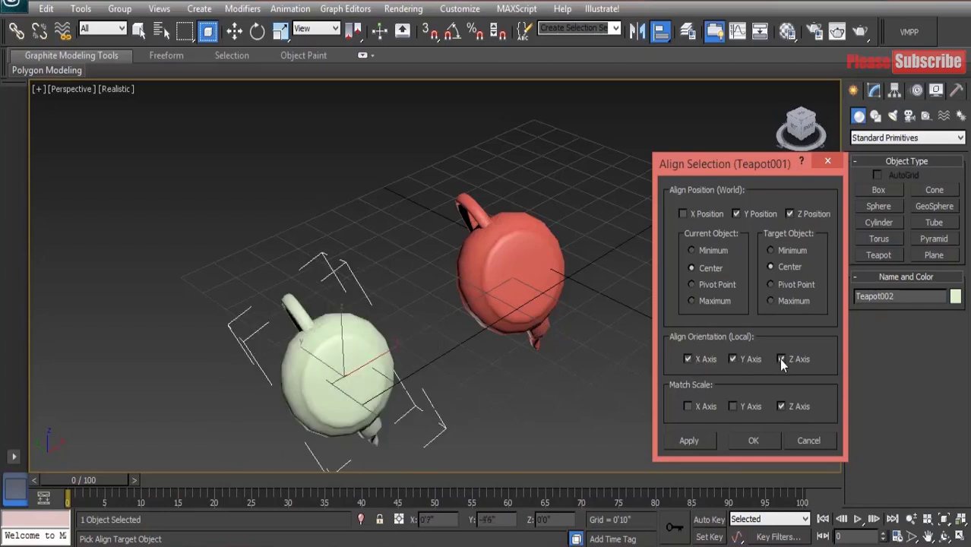
click(749, 442)
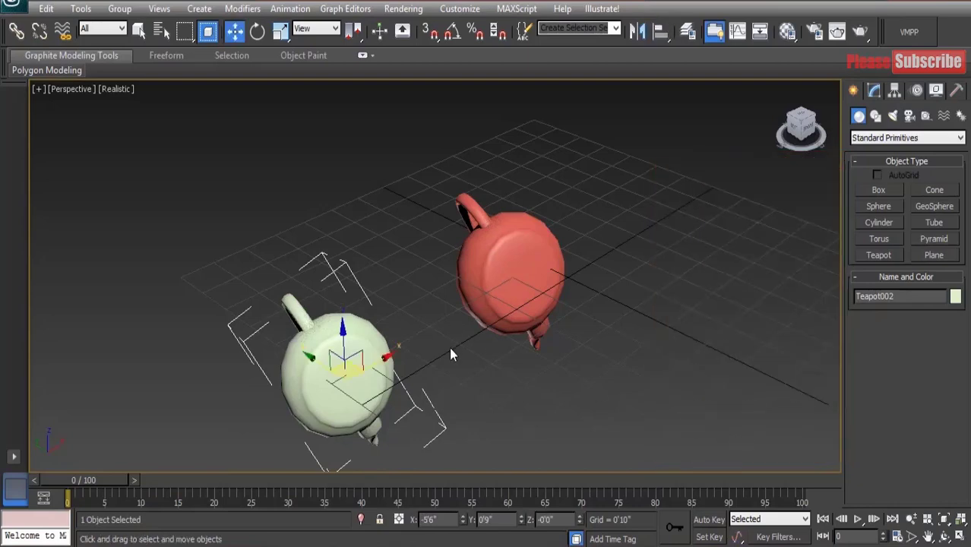
Step: Reset the scene to clear the two aligned teapots
alt+middle_drag(390, 335, 525, 327)
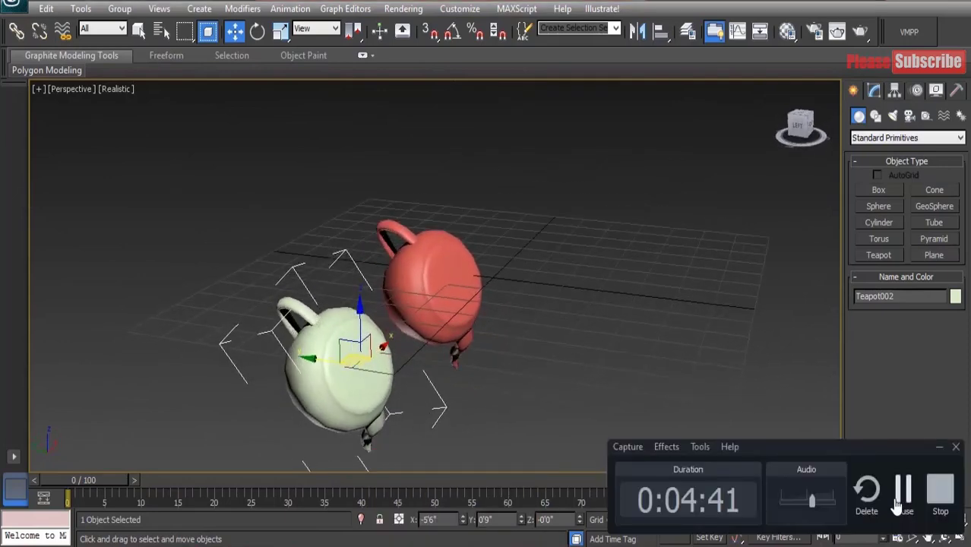
click(897, 494)
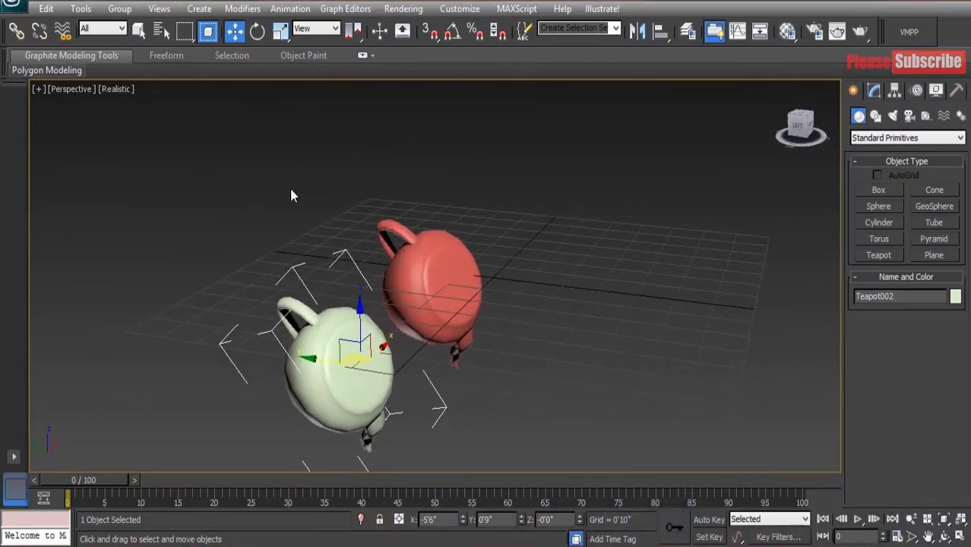
click(15, 5)
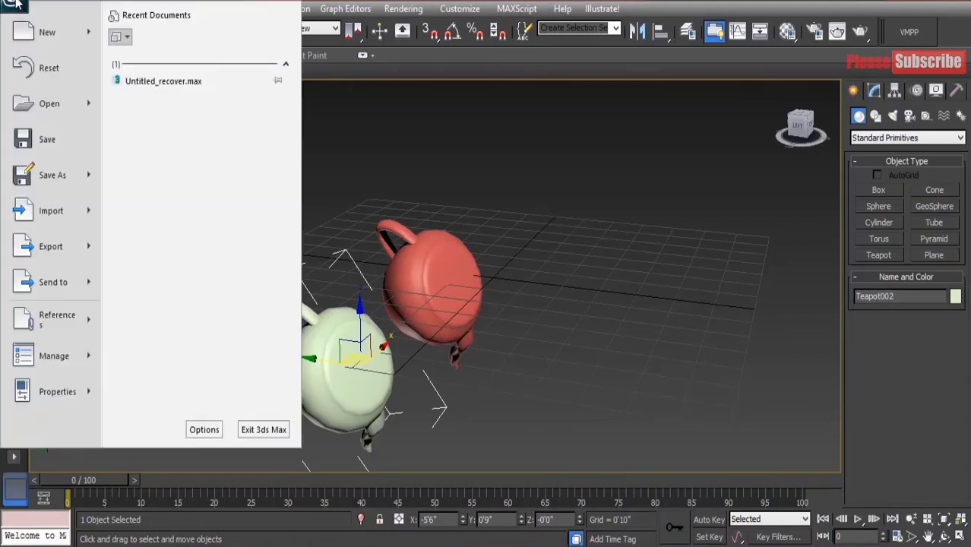
click(31, 70)
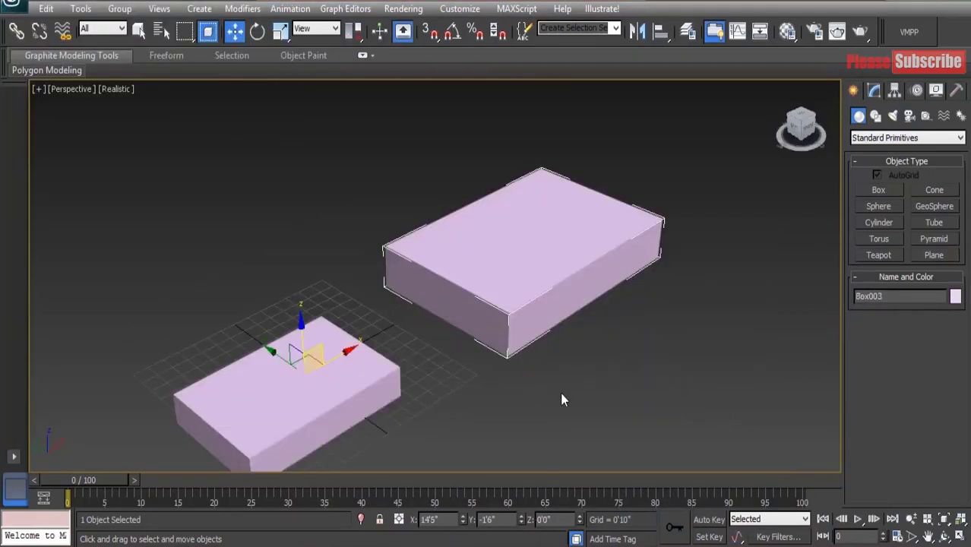
Step: Make the larger box see-through in the Perspective view
click(560, 392)
click(488, 251)
key(alt+x)
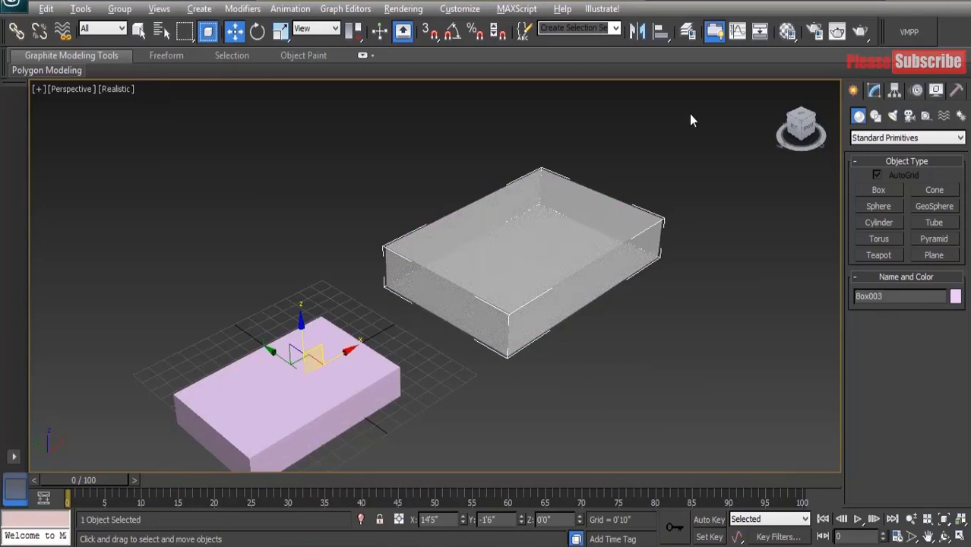
click(659, 31)
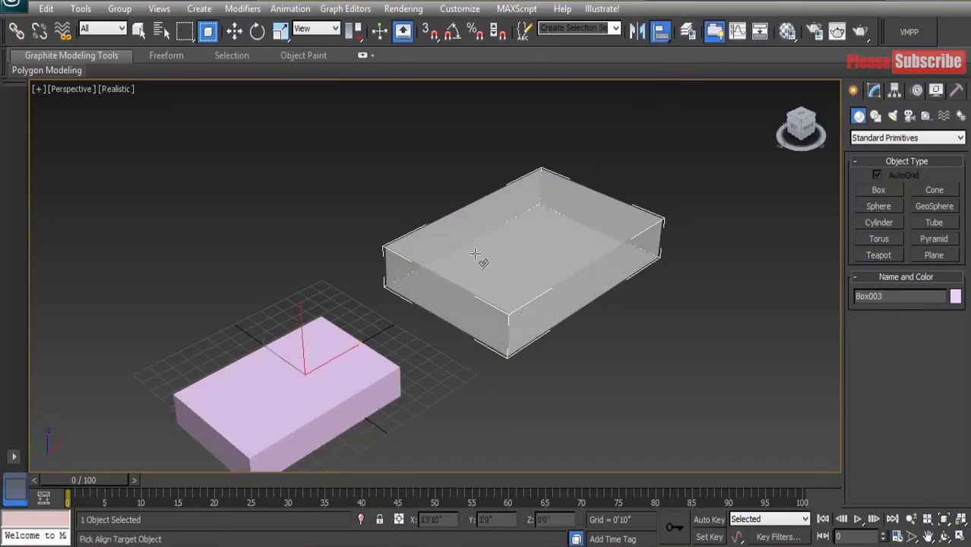
right_click(597, 174)
click(626, 160)
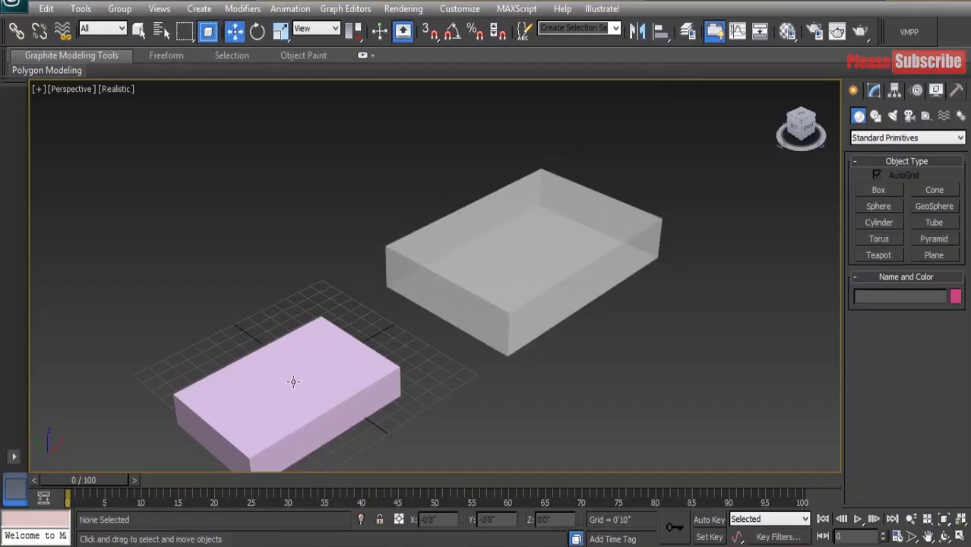
Step: Align the small box to the see-through box on X, Y and Z Position, keeping Minimum to Maximum
click(293, 383)
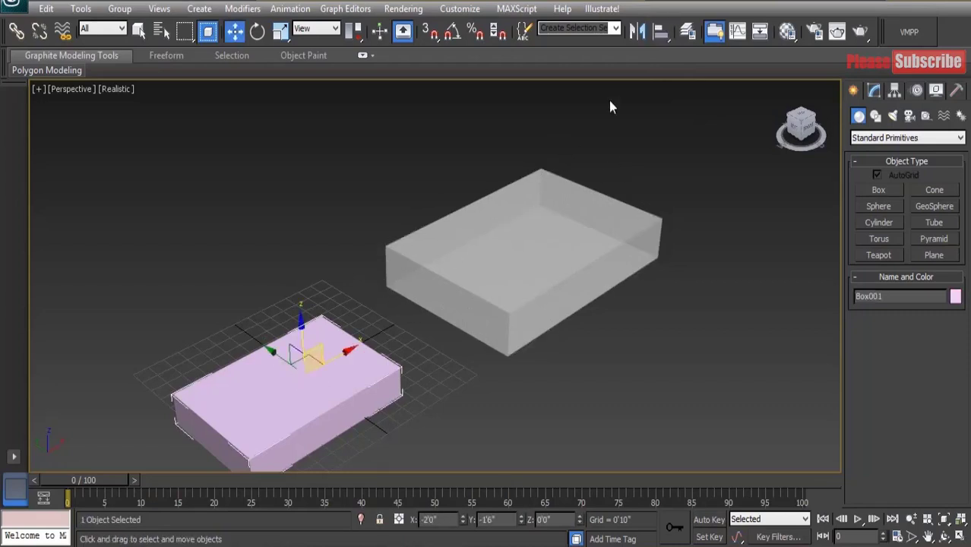
click(659, 31)
click(524, 248)
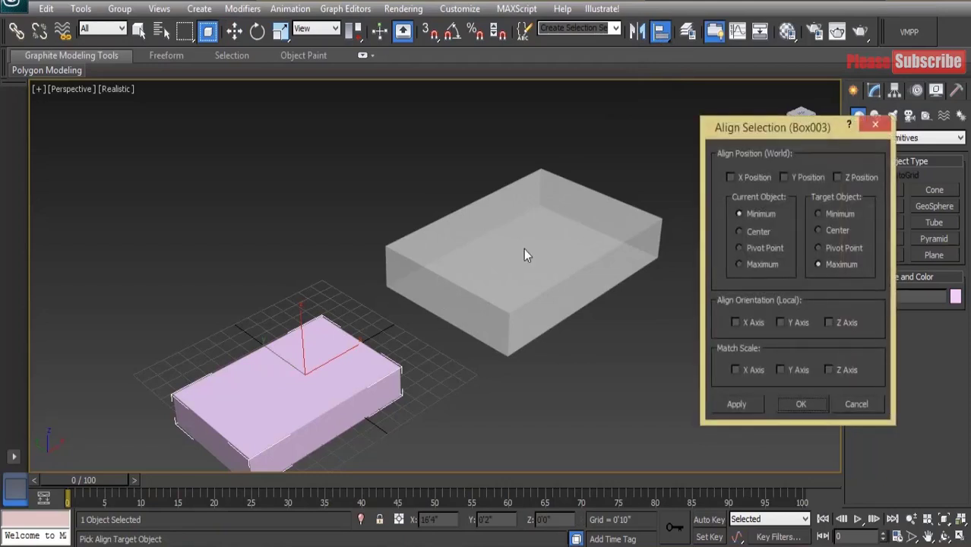
click(743, 177)
click(786, 175)
click(838, 177)
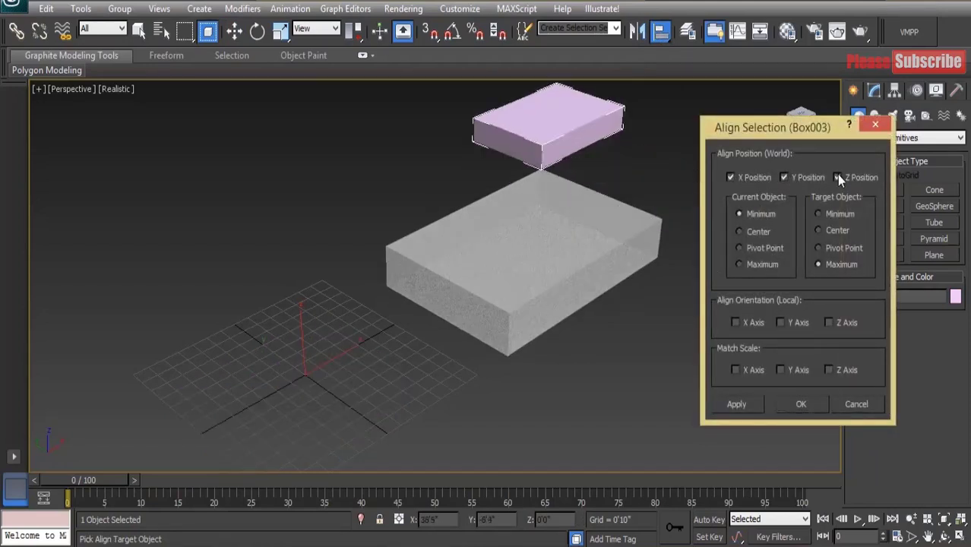
Step: Try Pivot Point alignment, settle on Center for both current and target object, accept the alignment and deselect the small box
click(745, 248)
click(829, 248)
click(763, 233)
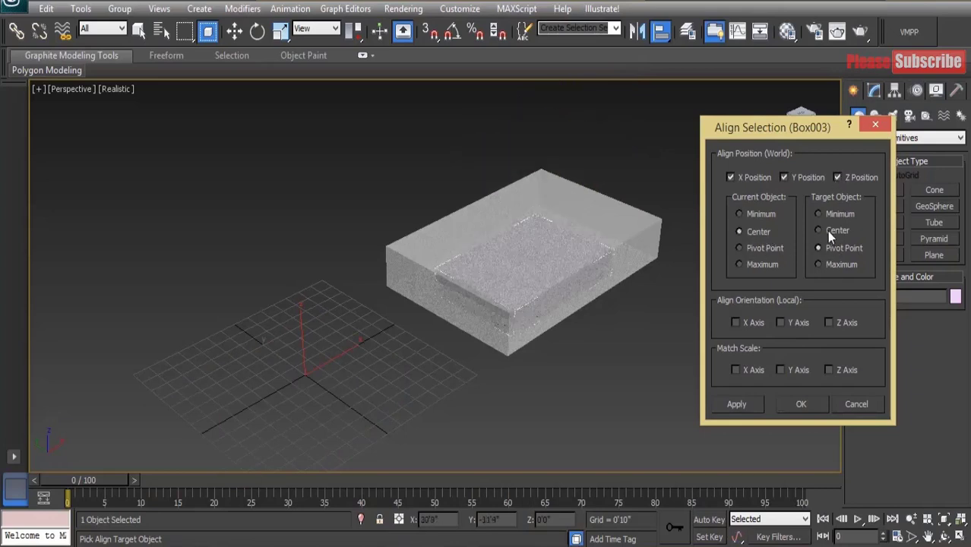
click(827, 231)
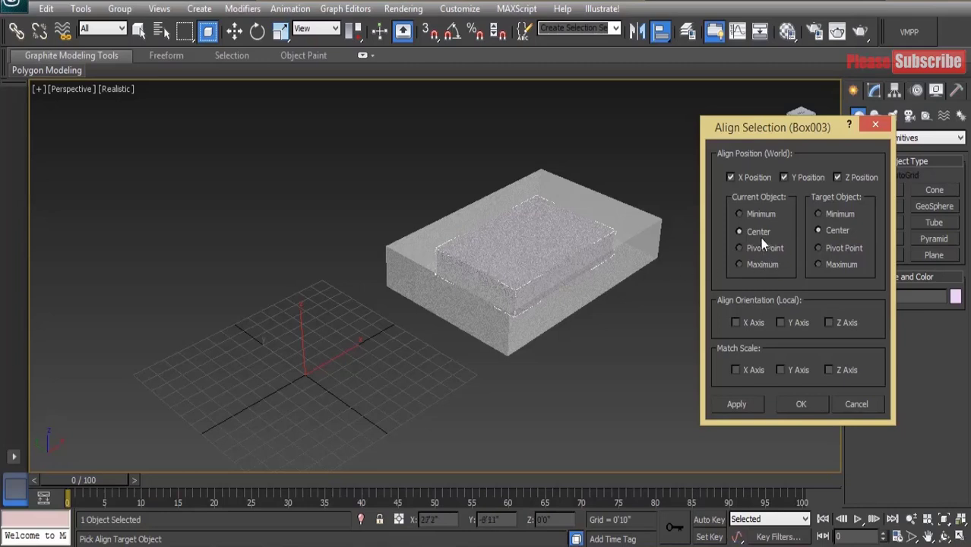
click(798, 403)
key(w)
click(520, 383)
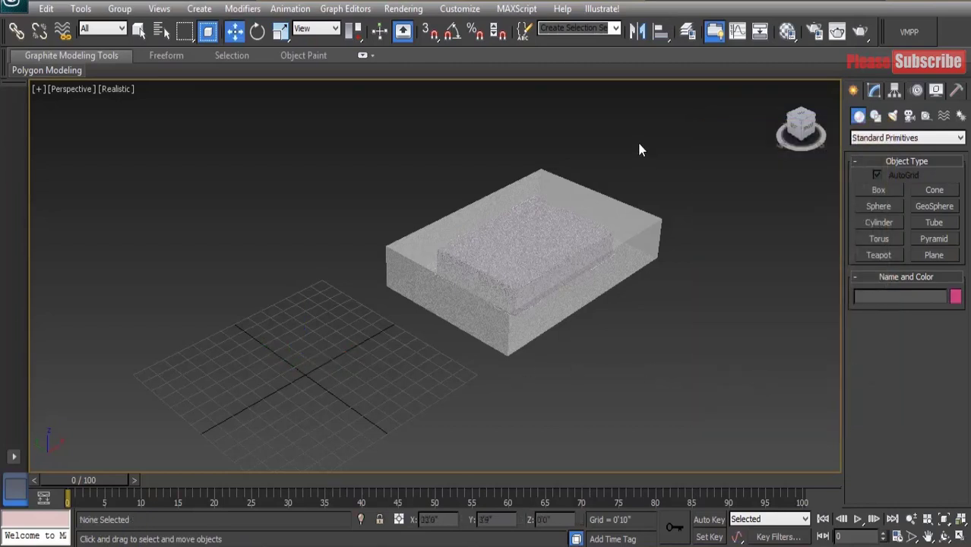
Step: Try matching the small box's scale to the see-through box on the X and Y axes with all position alignment off
drag(638, 142, 408, 356)
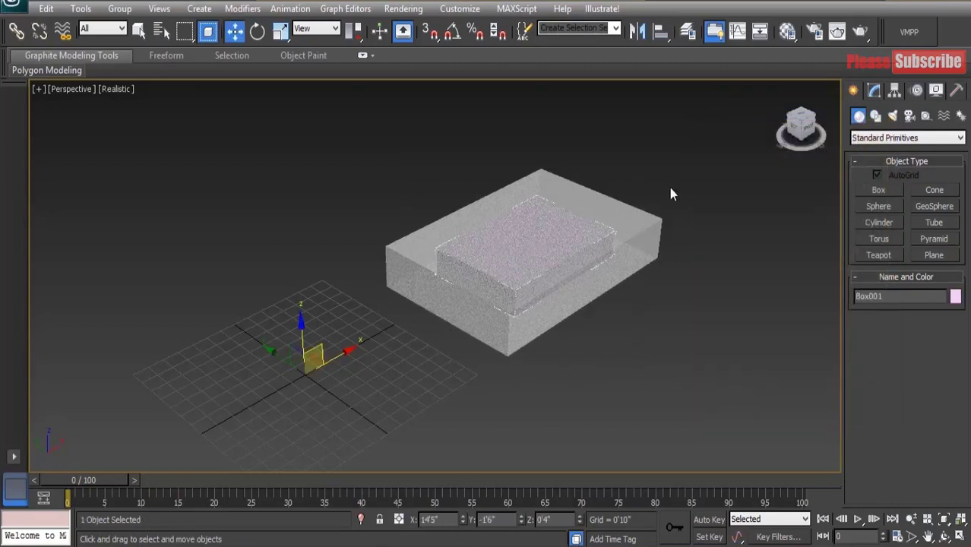
click(658, 32)
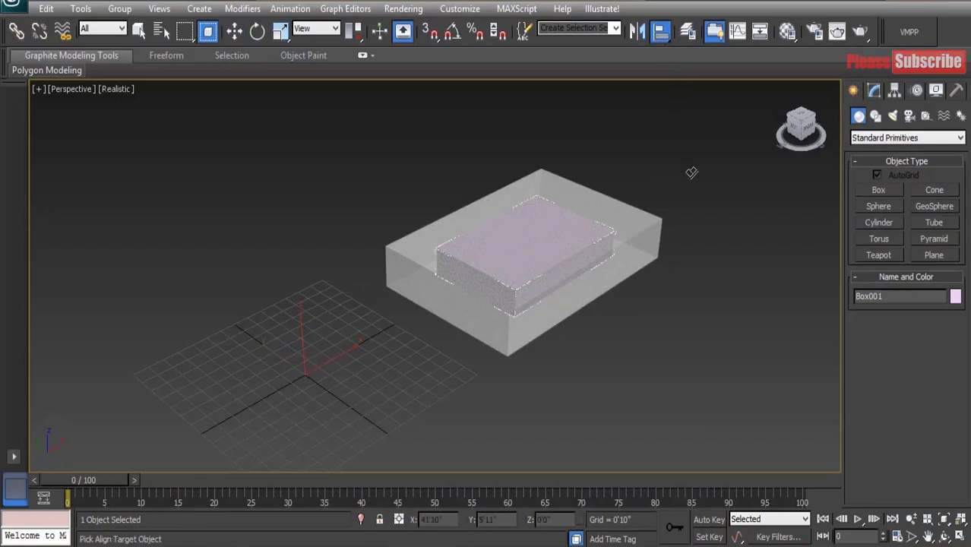
click(625, 224)
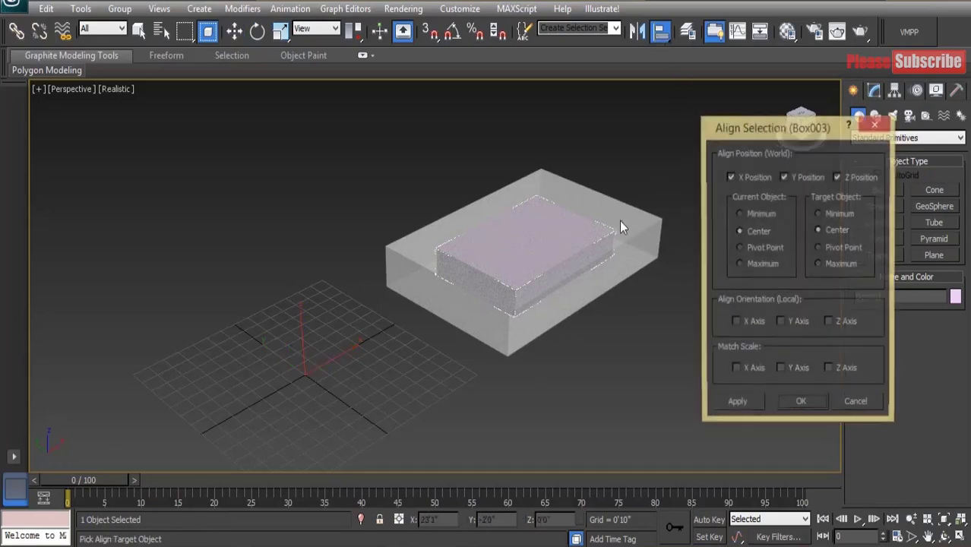
click(730, 178)
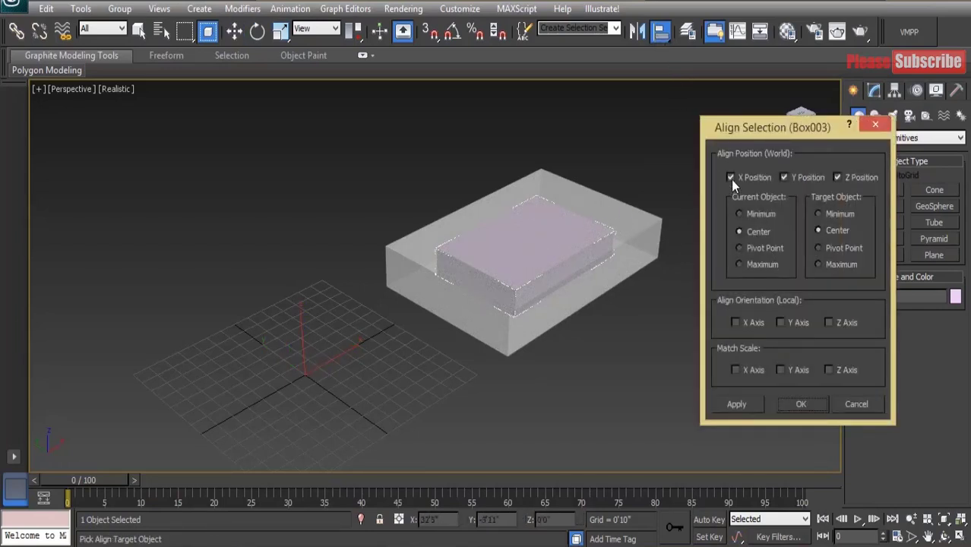
click(784, 178)
click(838, 177)
click(736, 370)
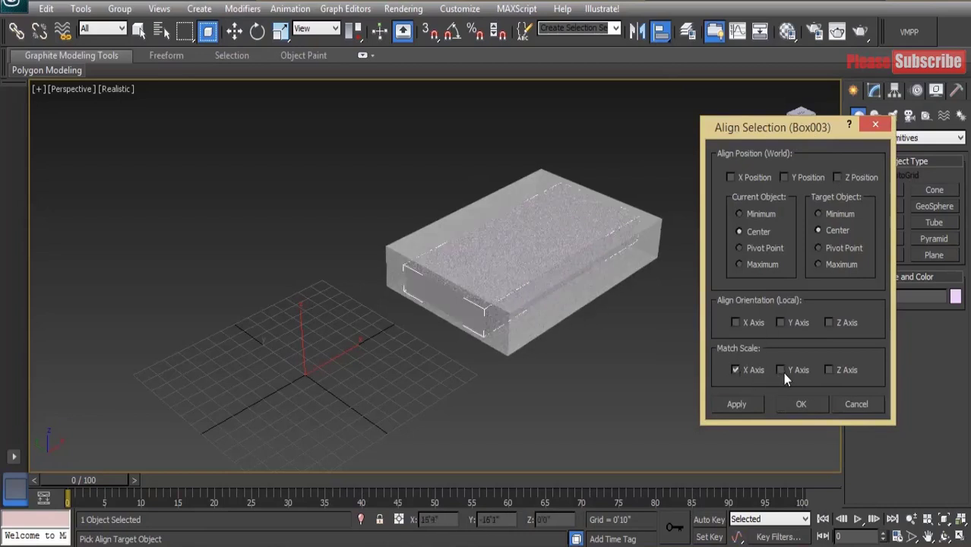
click(780, 370)
click(801, 404)
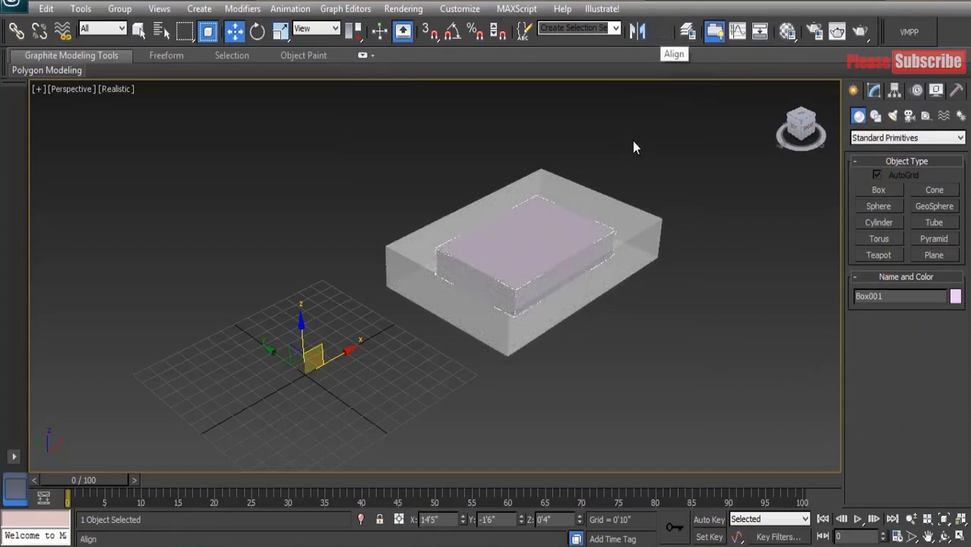
Step: Select both boxes, set the reference coordinate system to Local and select only the see-through box
drag(641, 141, 395, 236)
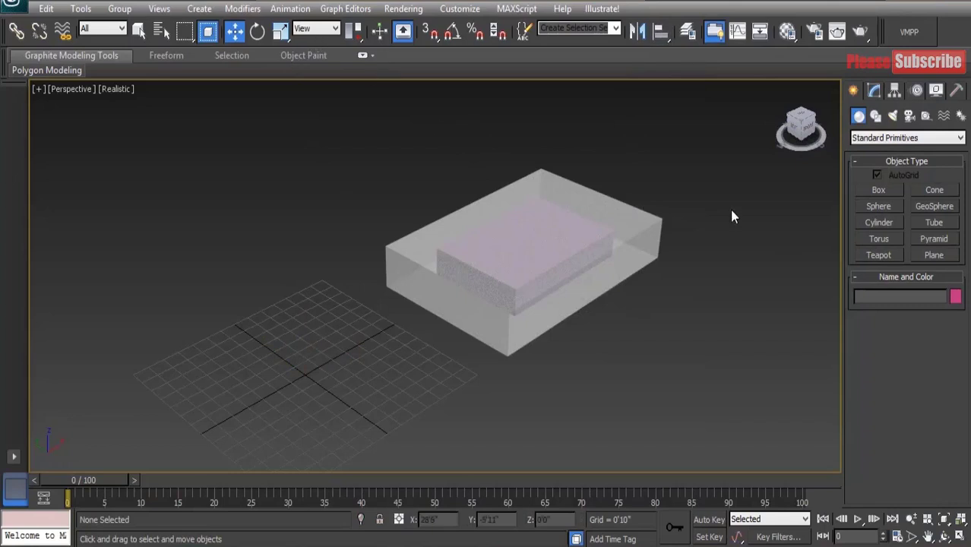
drag(713, 154, 293, 343)
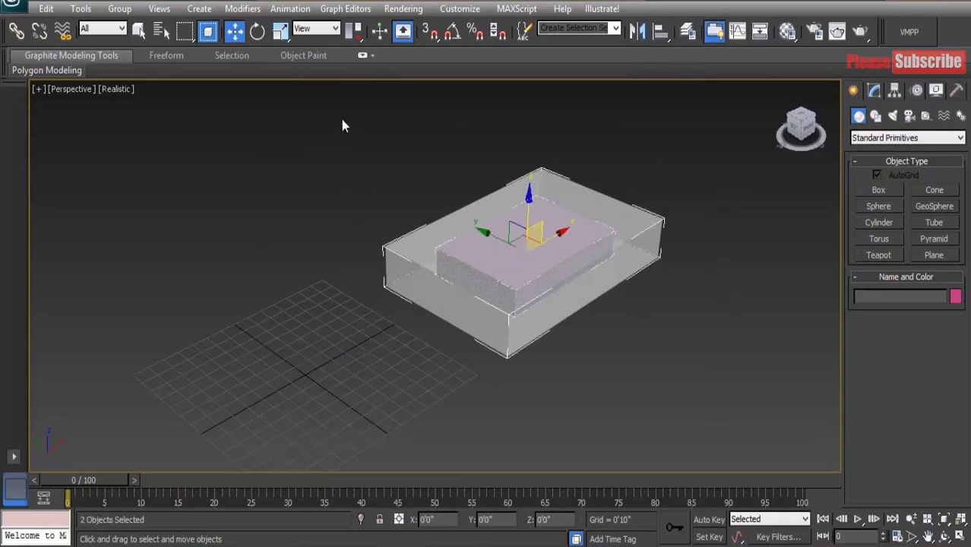
click(317, 28)
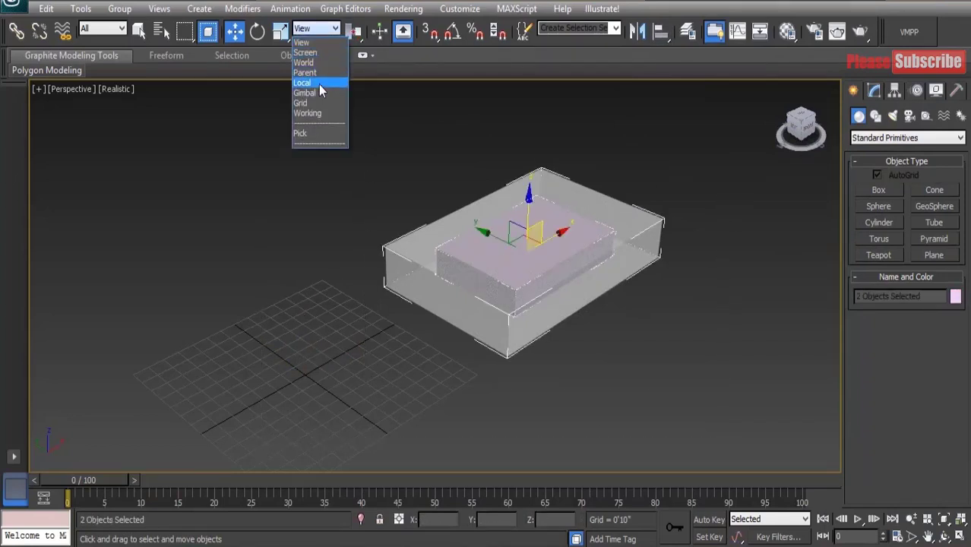
click(318, 83)
click(616, 190)
click(552, 251)
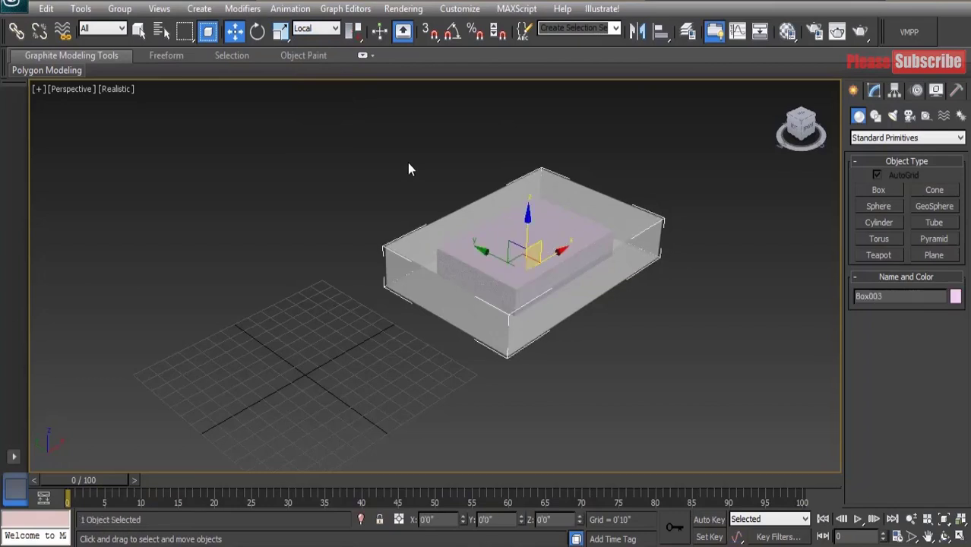
Step: Align the small box onto the top of the see-through box using only Z Position, Minimum to Maximum, without matching scale
drag(626, 340, 626, 343)
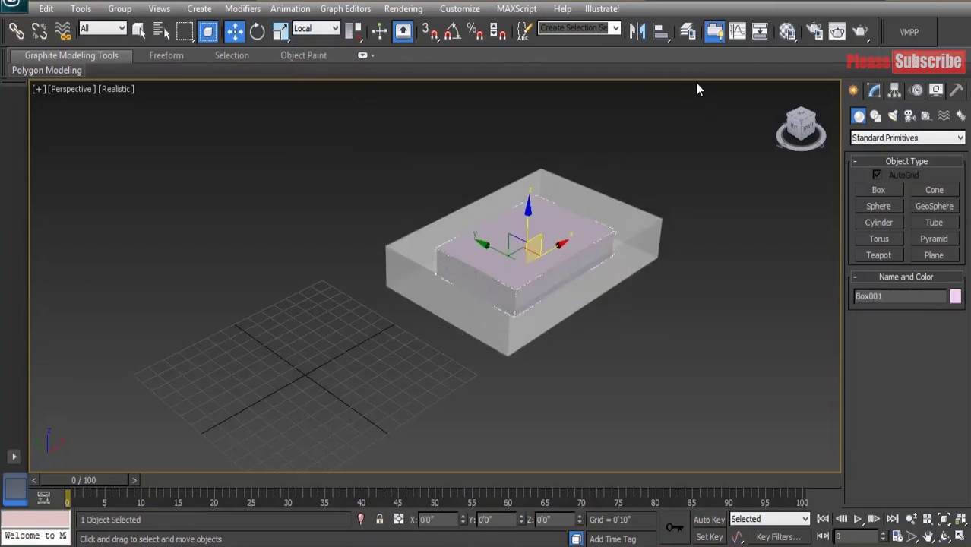
click(658, 34)
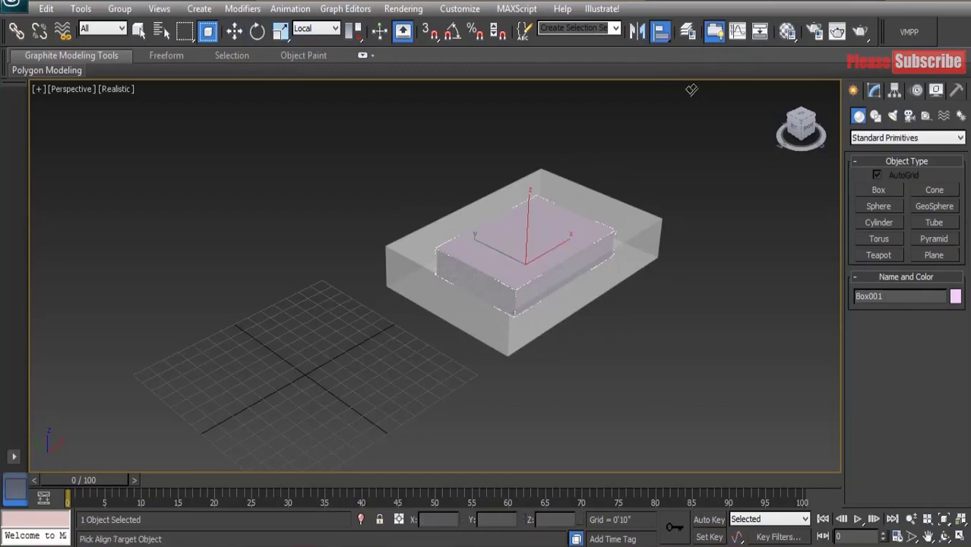
click(611, 212)
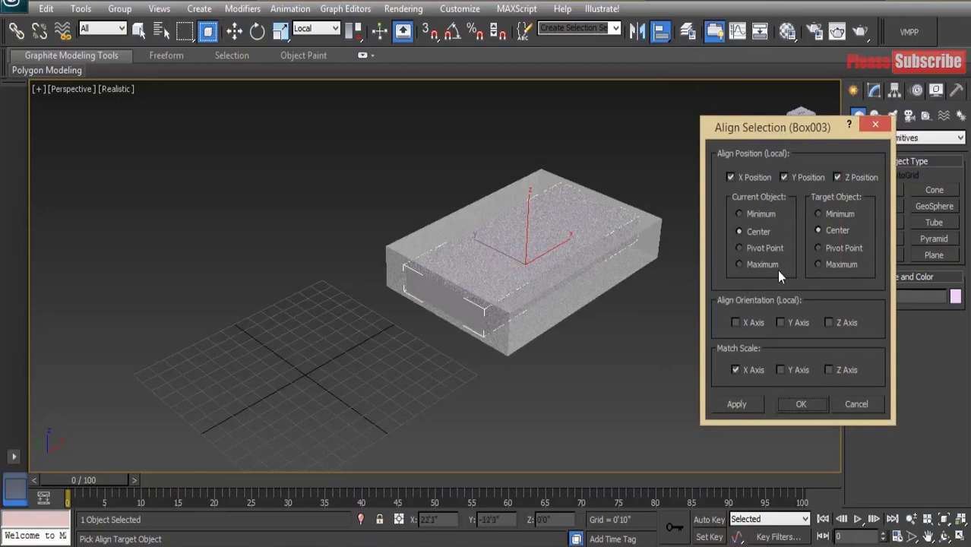
click(735, 370)
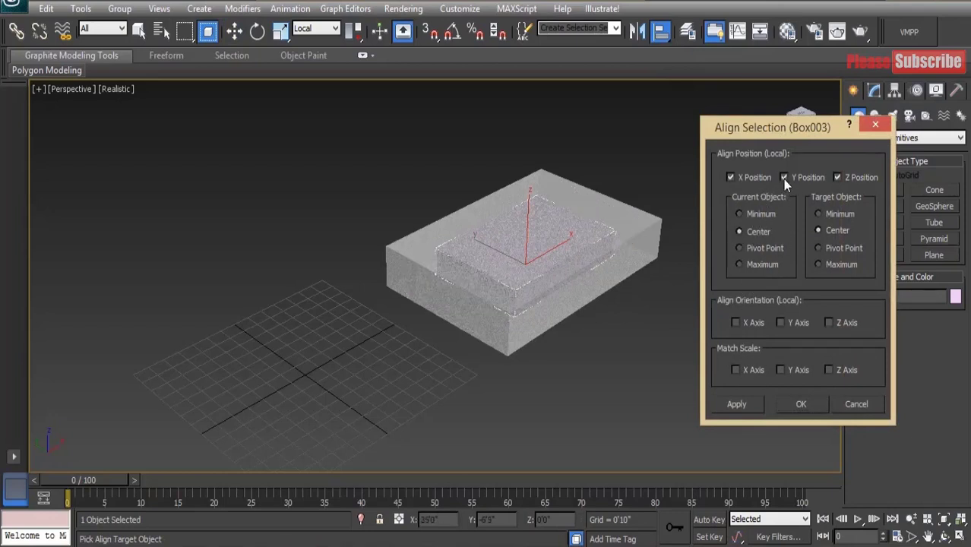
click(785, 178)
click(740, 214)
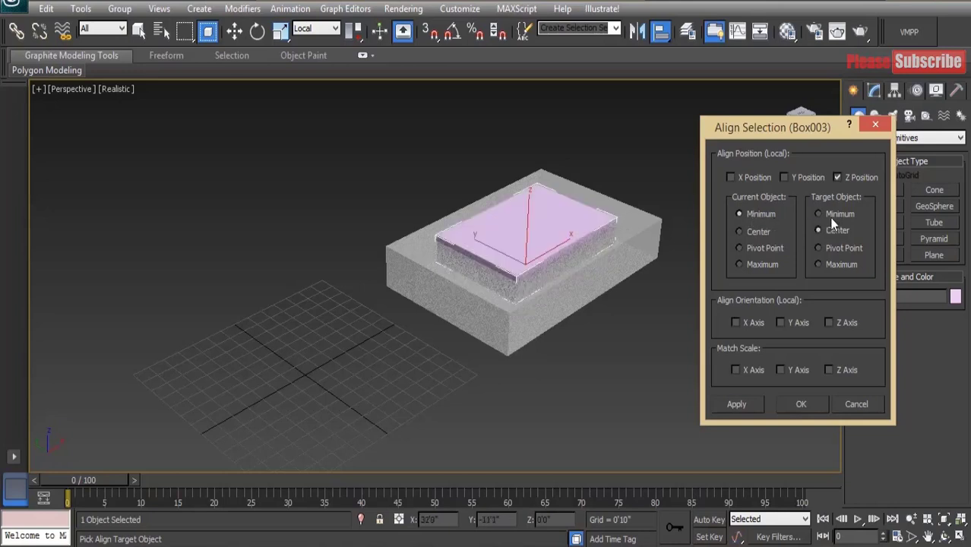
click(819, 265)
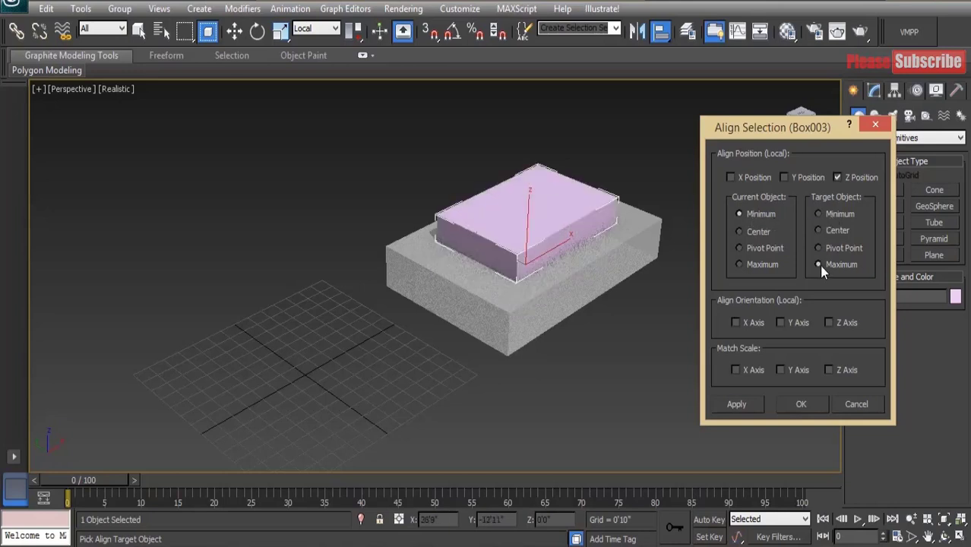
click(802, 404)
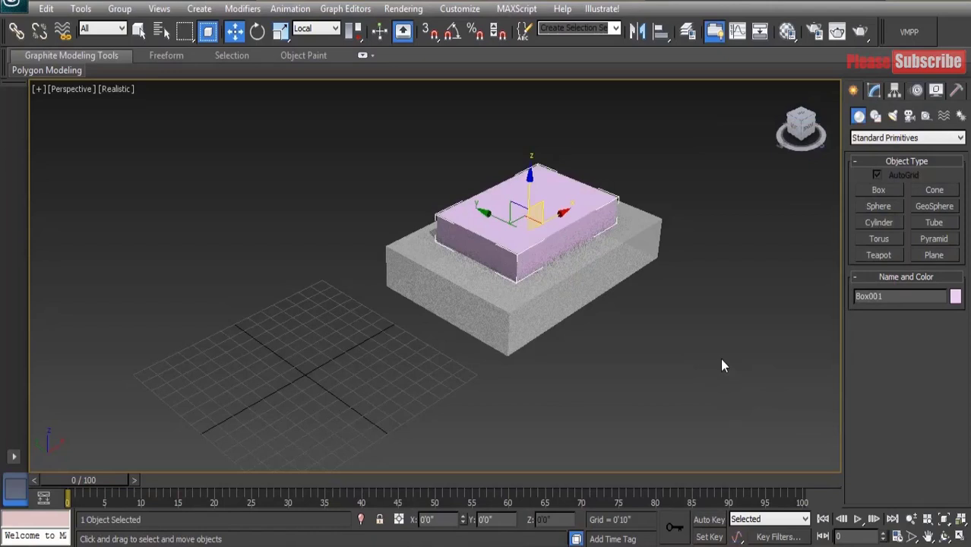
Step: Match the small box's scale to the see-through box on the X, Y and Z axes, with position alignment off and Center to Center
click(646, 336)
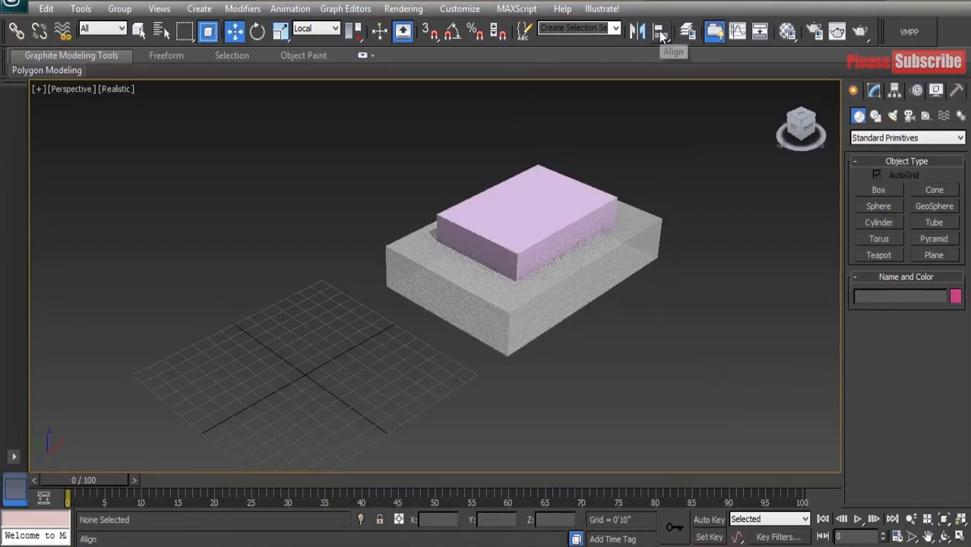
key(ctrl+z)
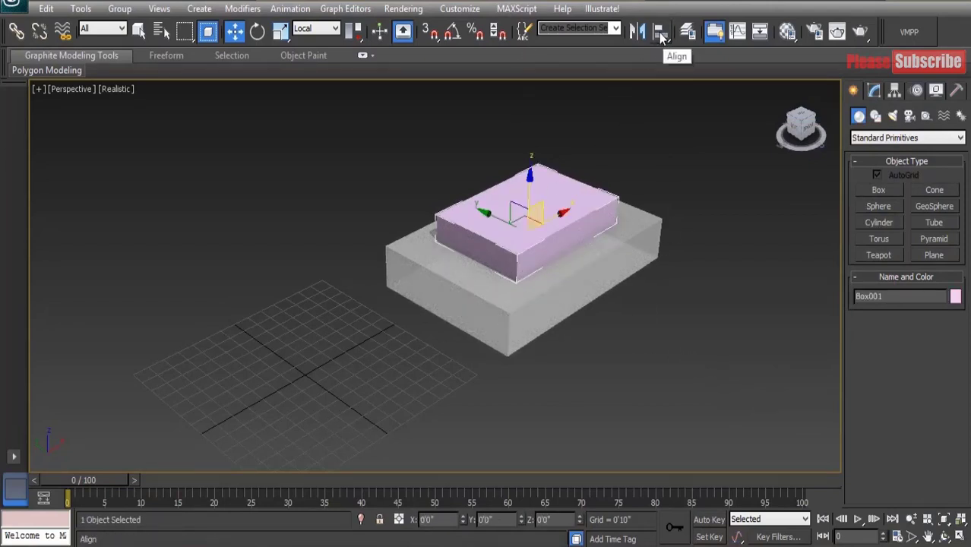
click(659, 32)
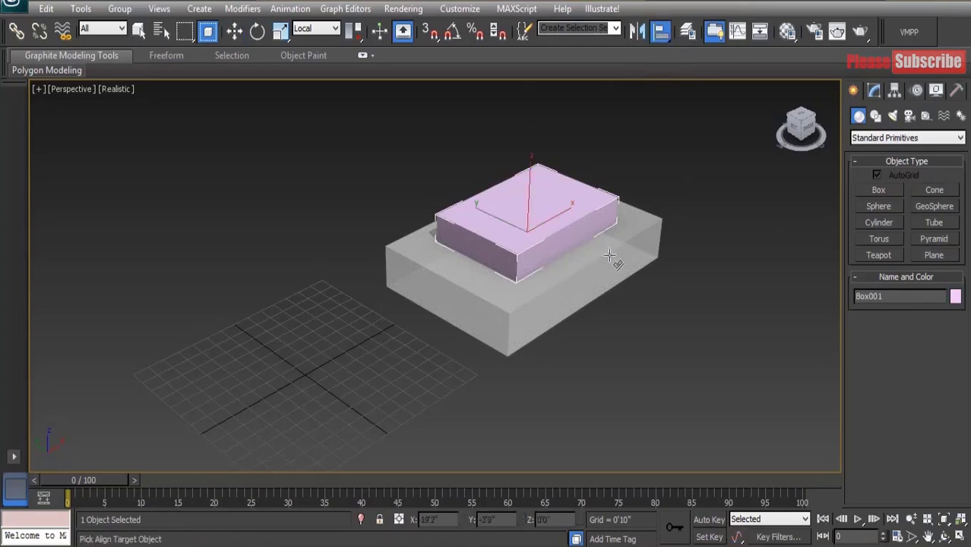
click(613, 258)
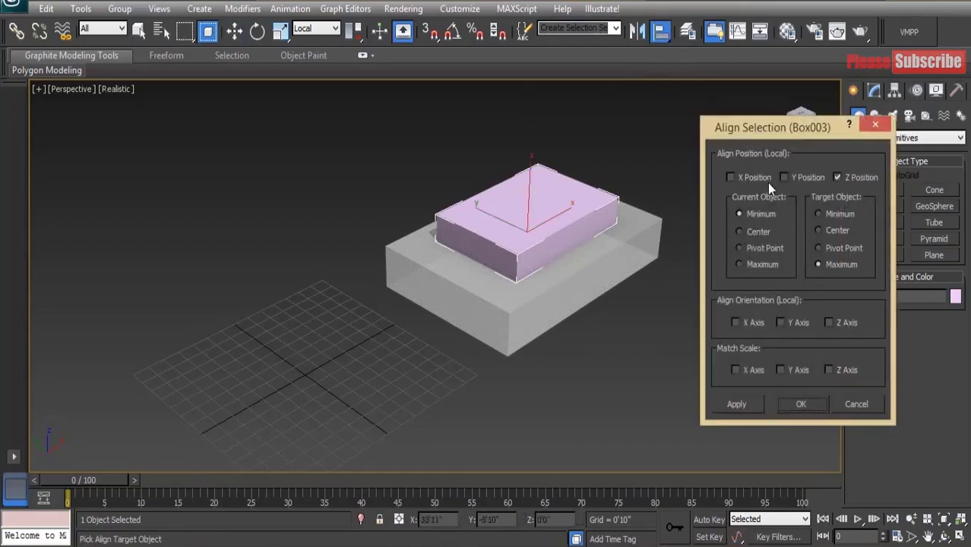
click(842, 178)
click(741, 232)
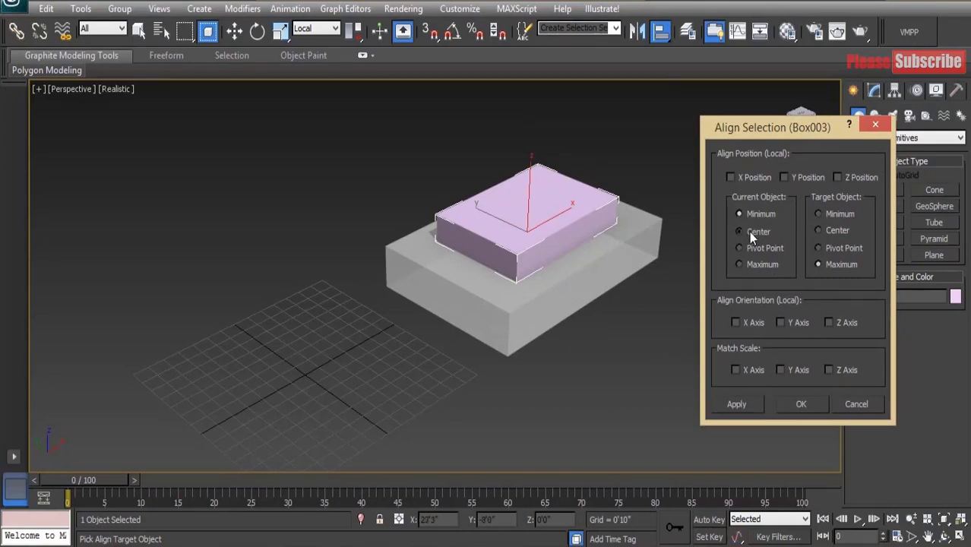
click(818, 230)
click(736, 370)
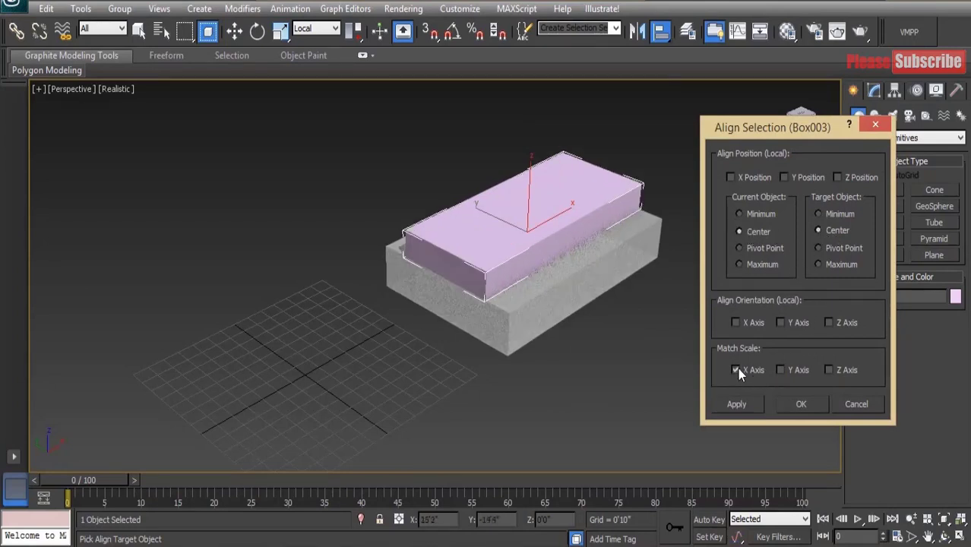
click(781, 371)
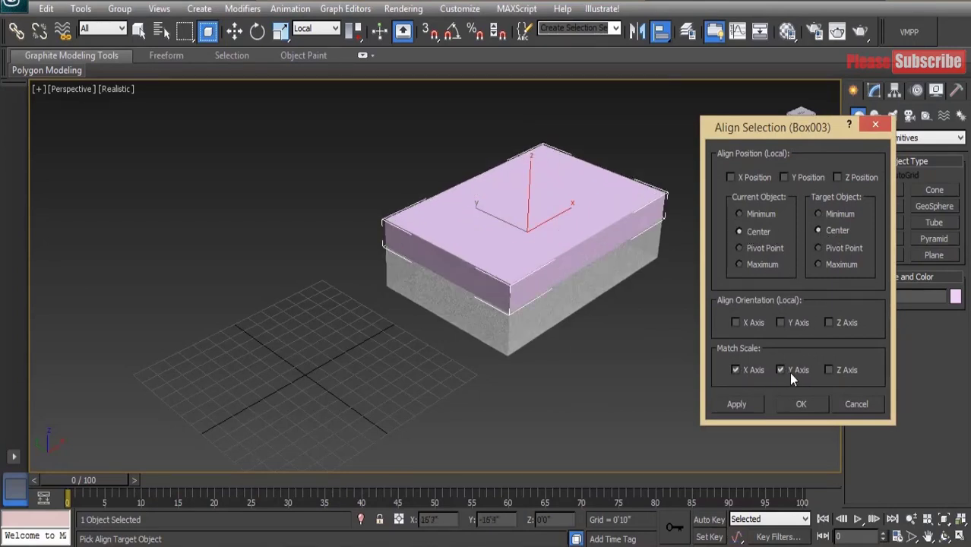
click(830, 371)
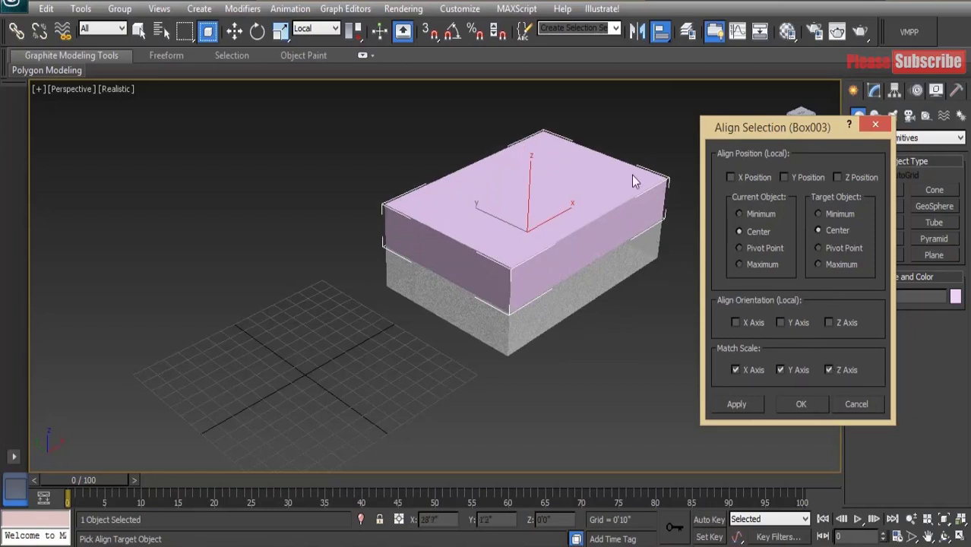